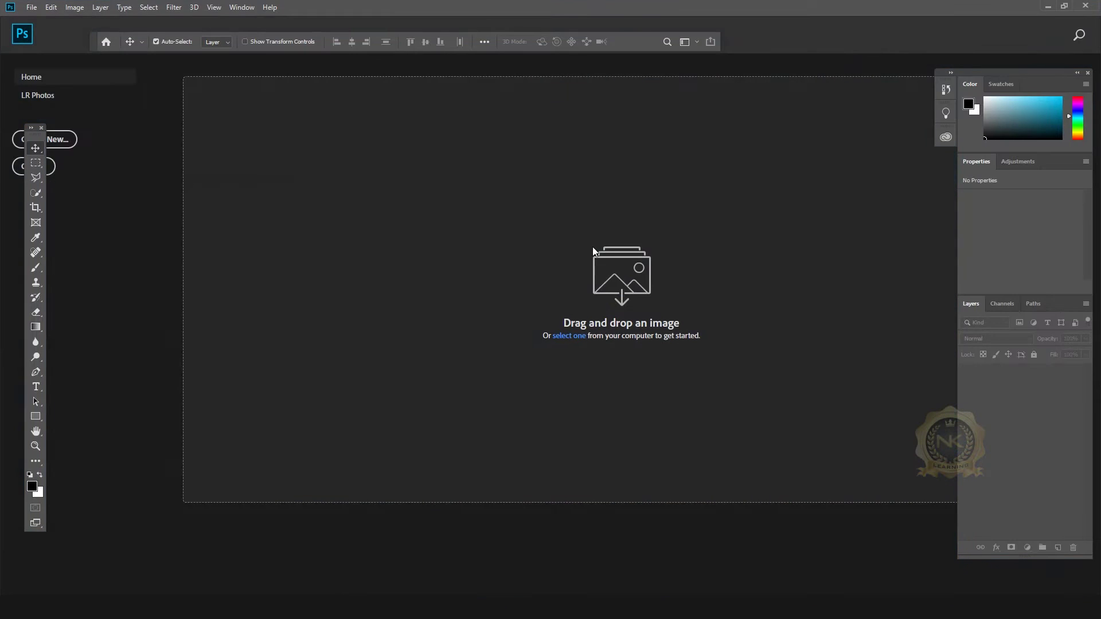
Step: Open the Interior and Flooring T images together from the New folder (15) folder
left_click(32, 8)
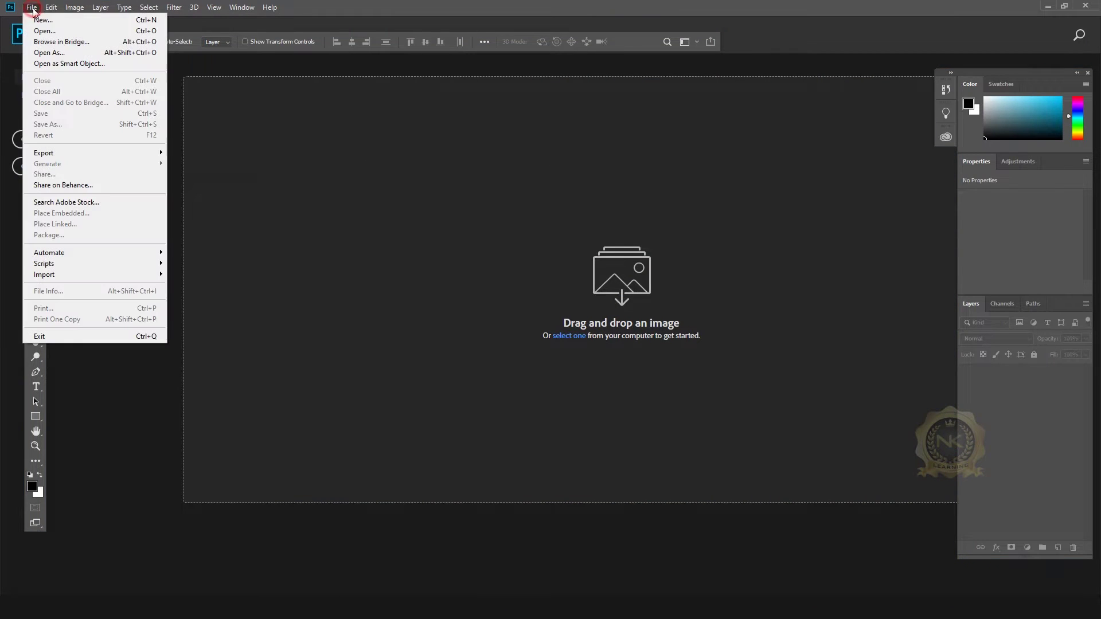
left_click(40, 28)
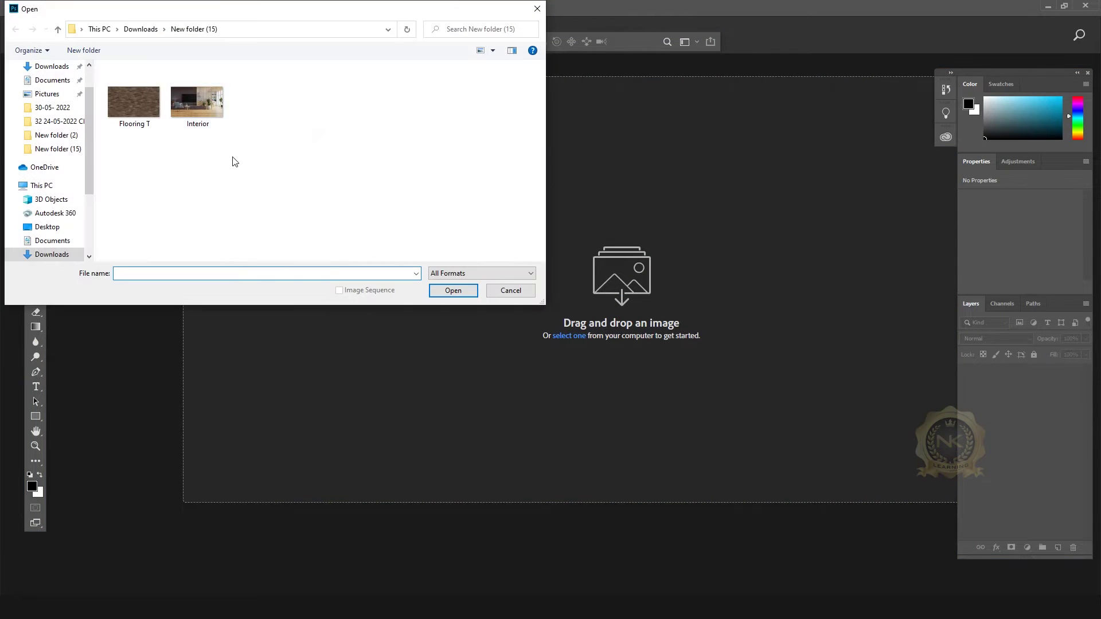
left_click(206, 115)
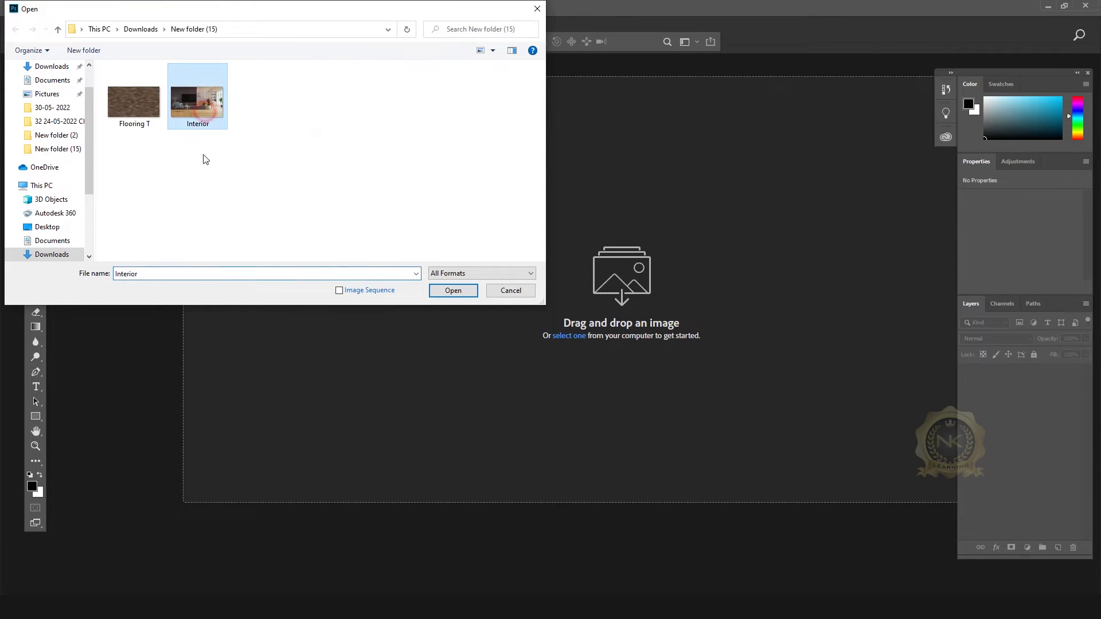
left_click(153, 124, "ctrl")
left_click(453, 291)
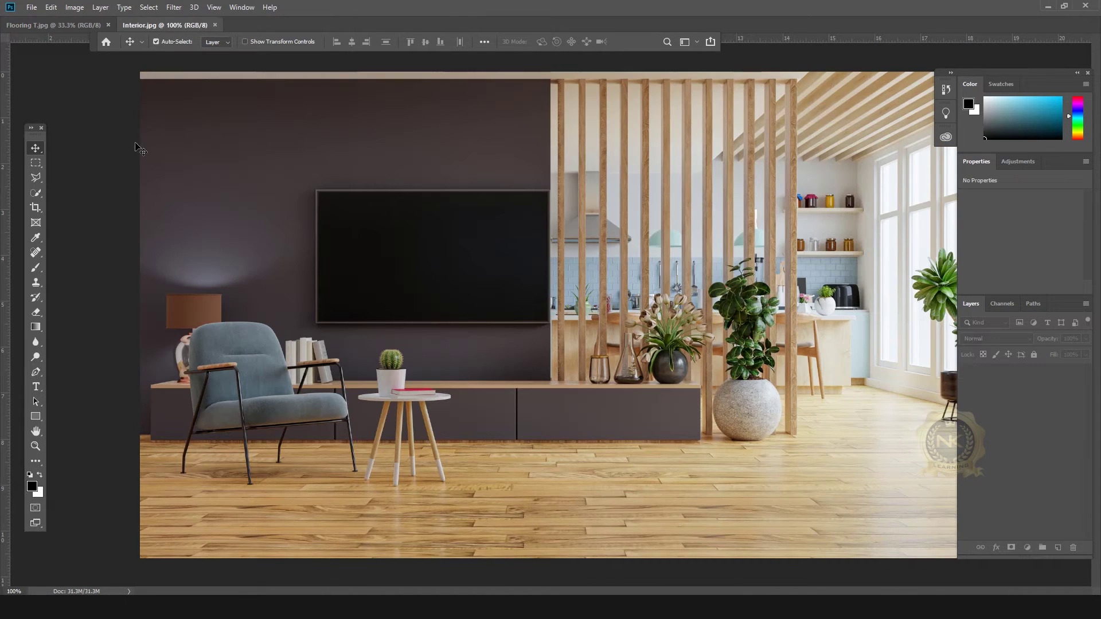
Step: Float both images in separate windows, minimize Flooring T, and reposition the Interior window in the workspace
left_click_drag(171, 25, 308, 136)
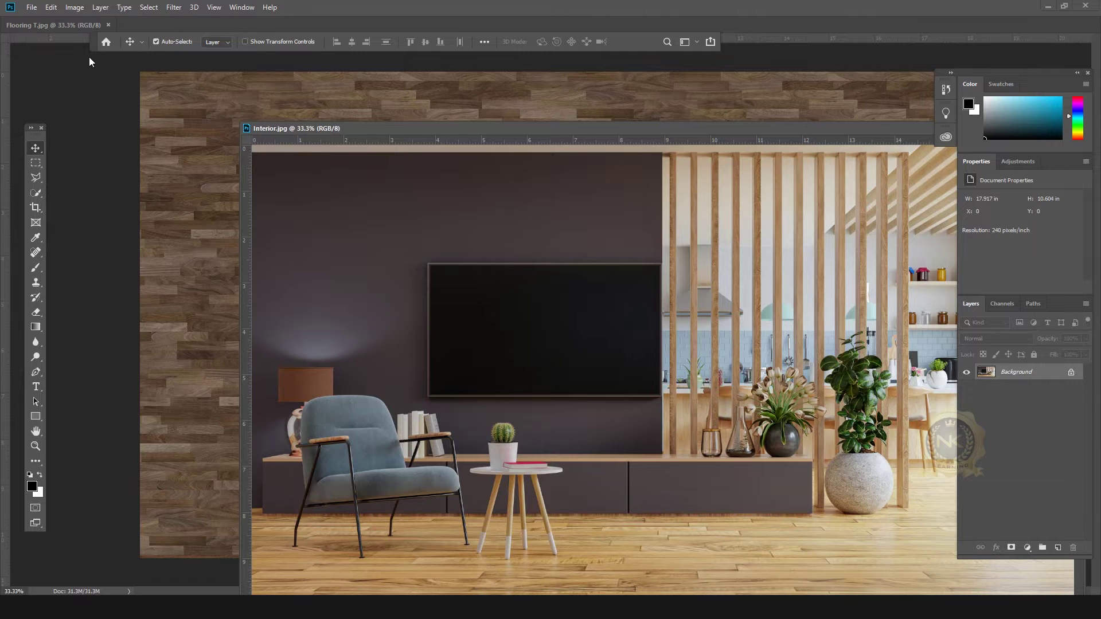
left_click_drag(64, 26, 751, 90)
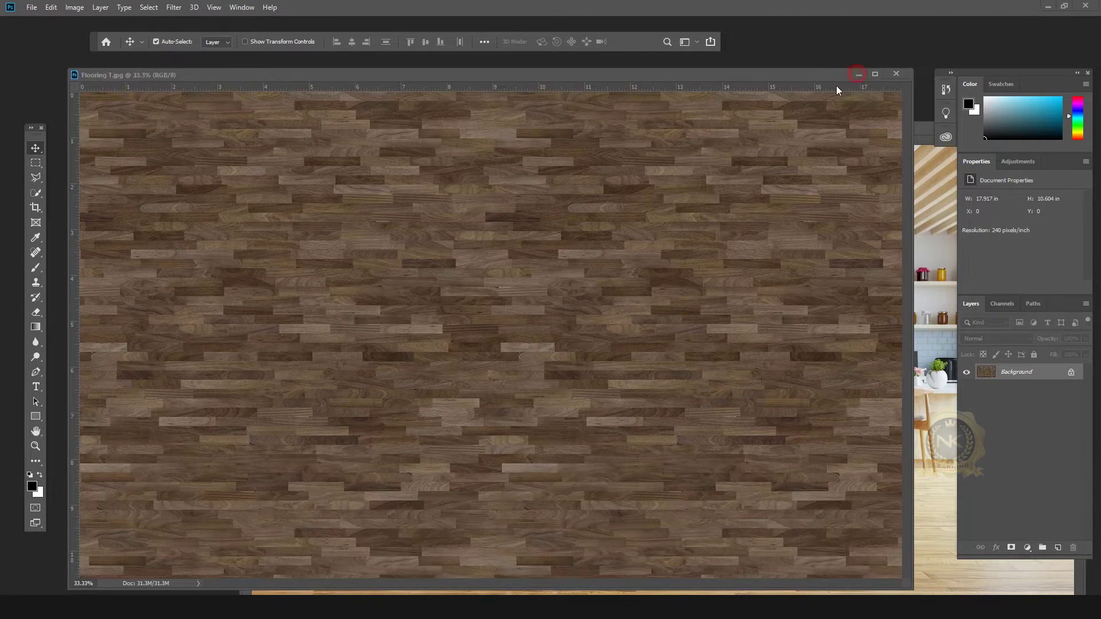
left_click(857, 75)
left_click_drag(803, 132, 635, 70)
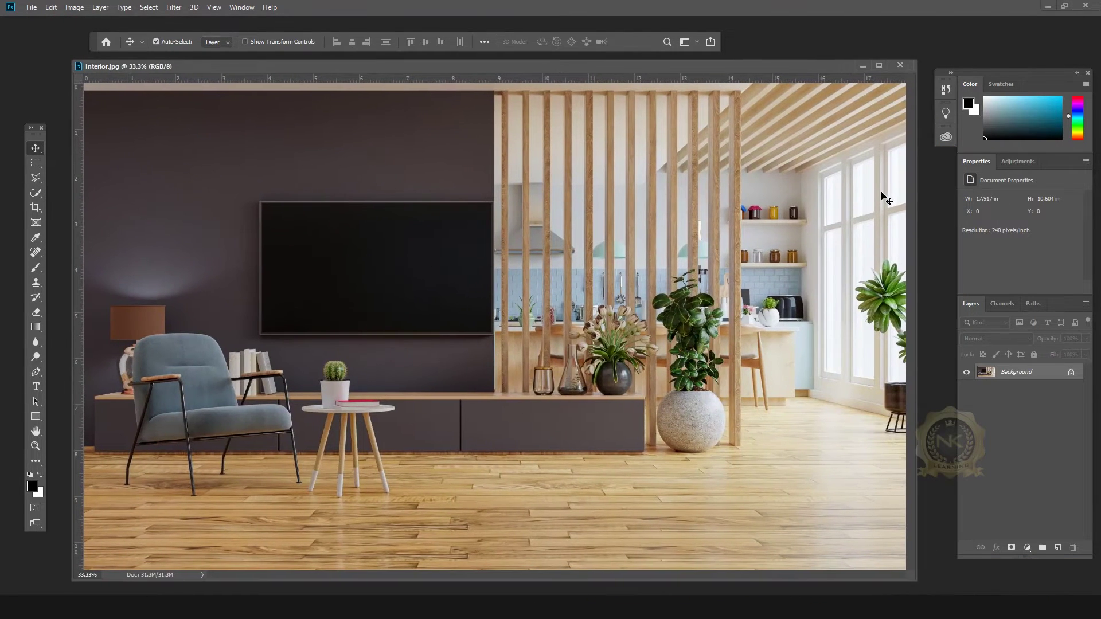
left_click_drag(743, 72, 743, 68)
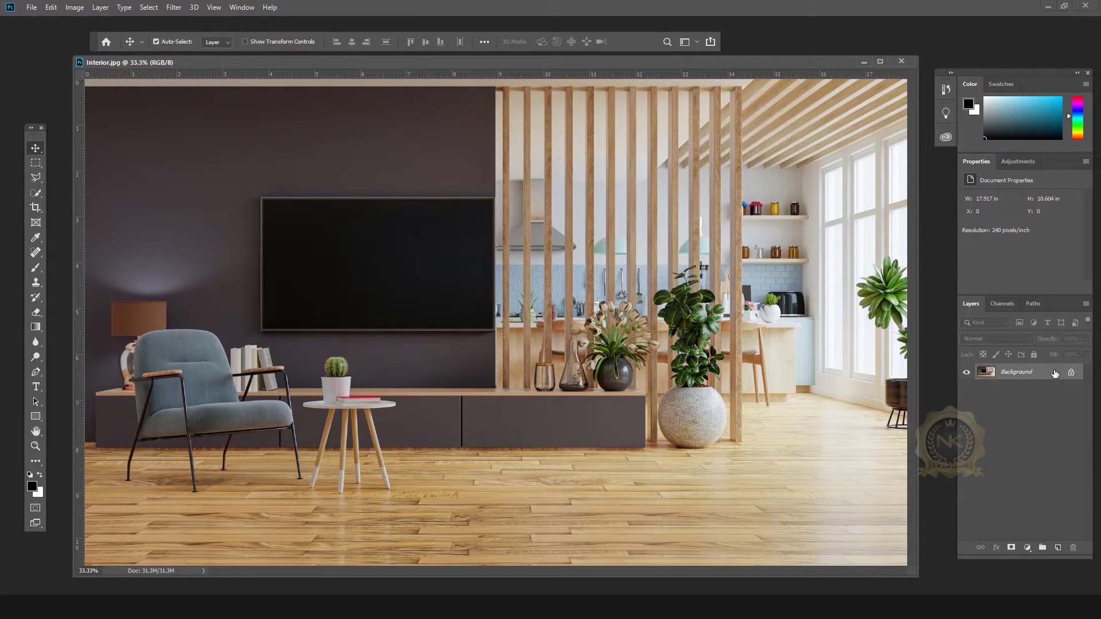
Step: Duplicate the Background layer of the Interior image
key("ctrl")
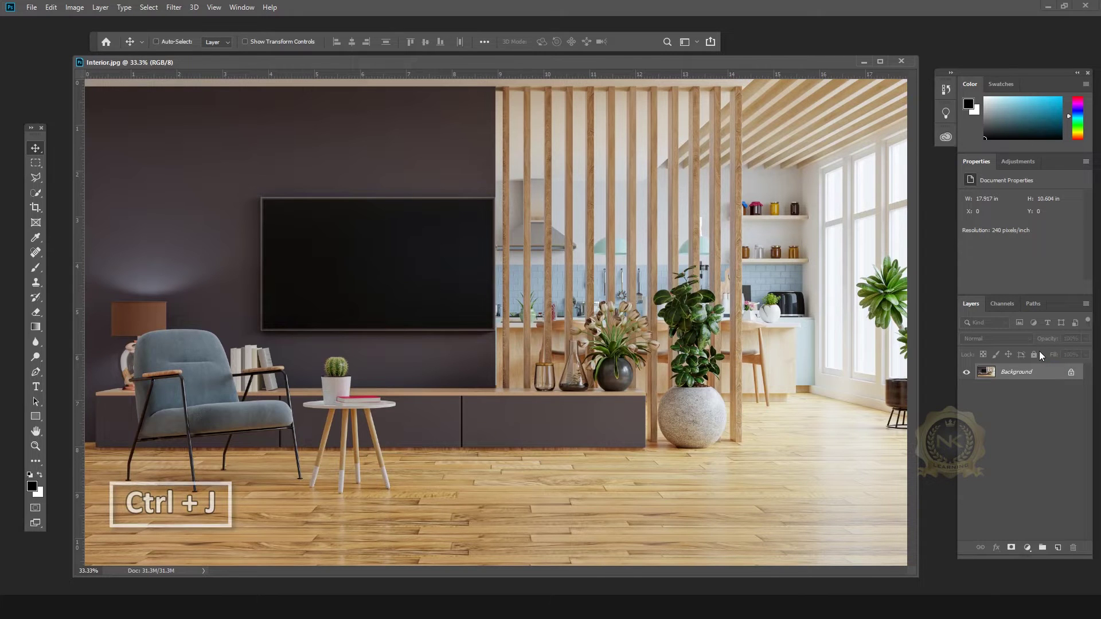
key("ctrl+j")
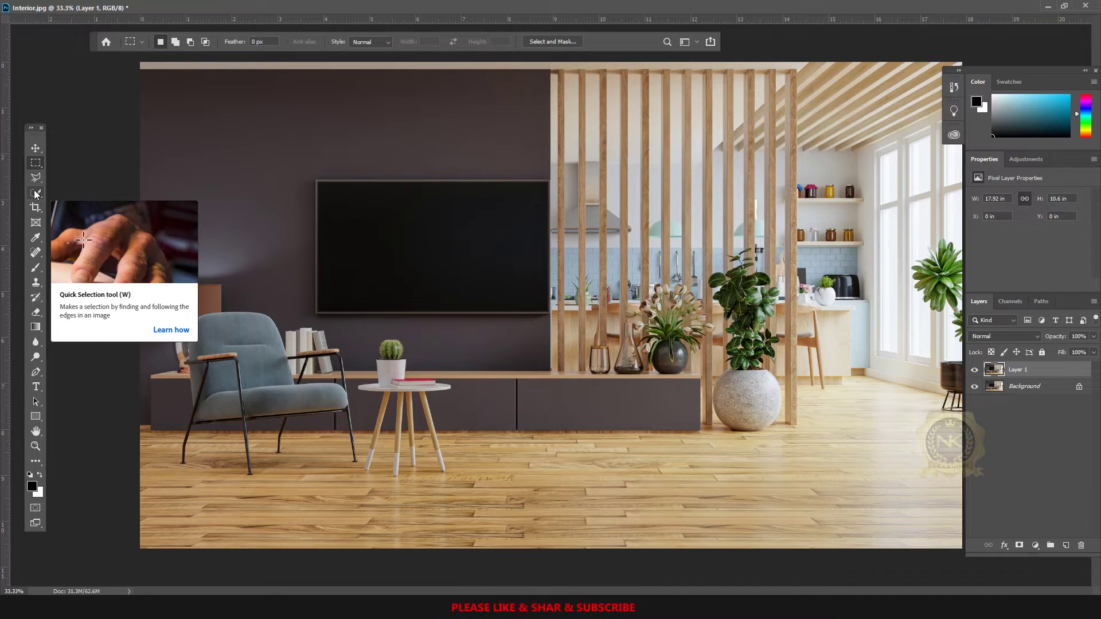
Step: Select the wooden floor on Layer 1 with the Quick Selection tool, extending the selection behind the side table's legs
left_click(36, 193)
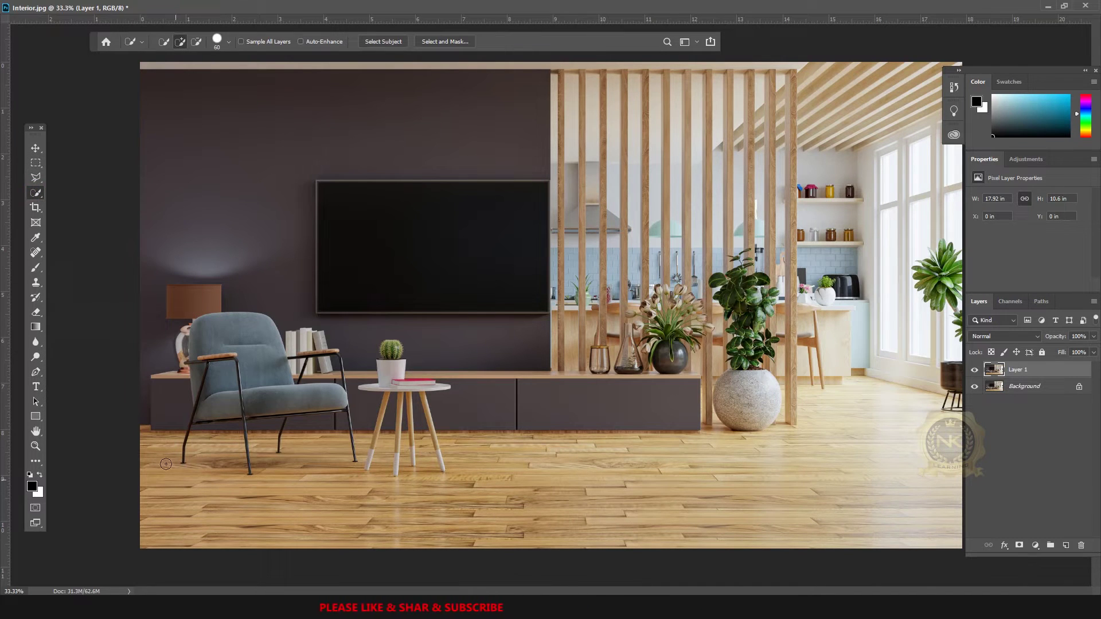
mouse_move(152, 453)
left_mouse_down()
mouse_move(197, 508)
mouse_move(220, 512)
mouse_move(218, 488)
mouse_move(363, 534)
mouse_move(389, 521)
mouse_move(553, 521)
mouse_move(728, 501)
mouse_move(798, 476)
mouse_move(682, 468)
left_mouse_up()
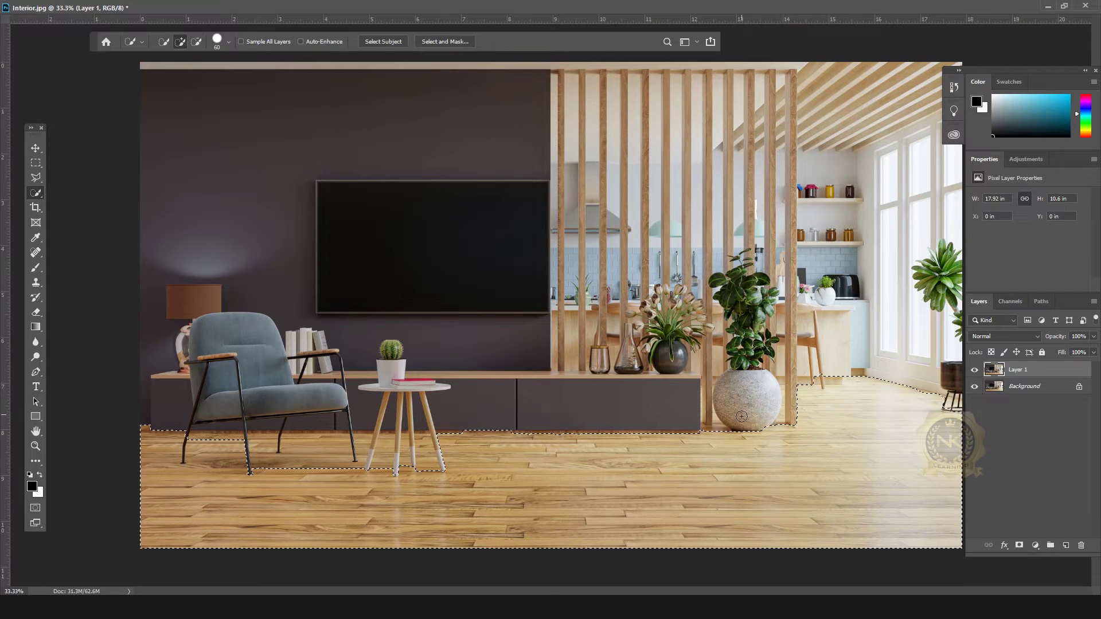
scroll(444, 447, "up", 5)
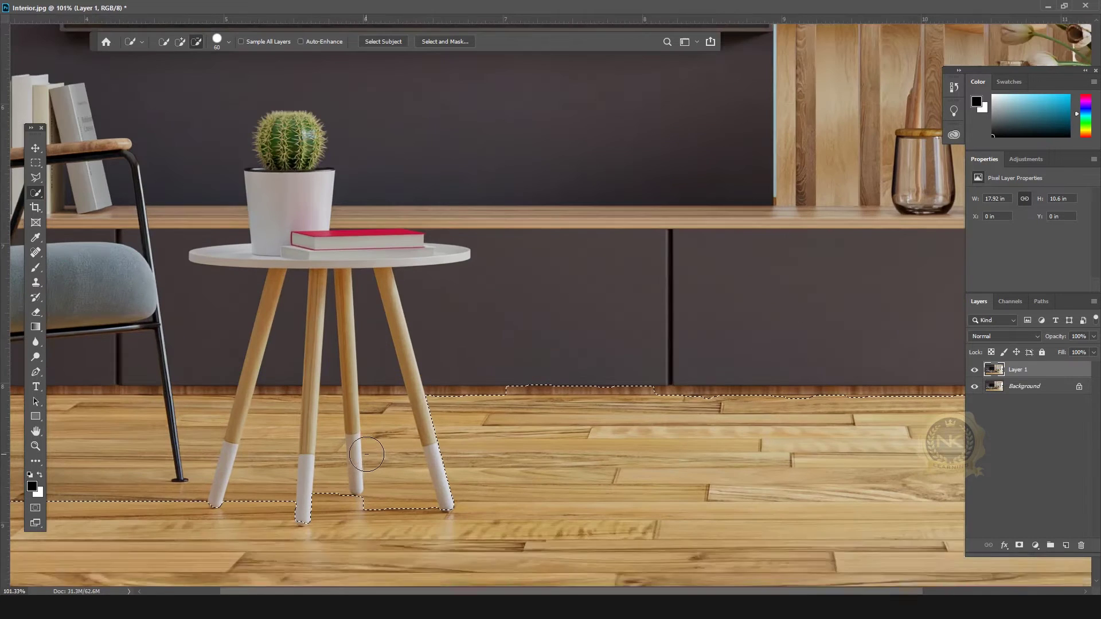
key("bracketleft")
key("bracketleft")
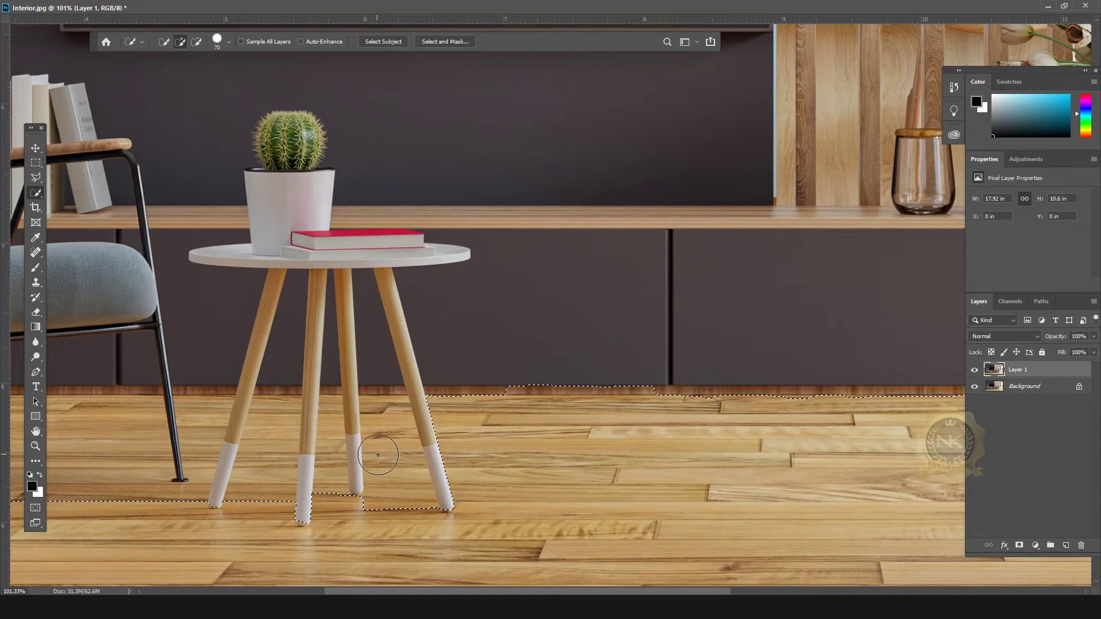
mouse_move(400, 461)
left_mouse_down()
mouse_move(404, 491)
mouse_move(412, 428)
left_mouse_up()
Step: Refine the floor selection around the side table's legs using a 20 px Quick Selection brush
key("bracketleft")
key("bracketleft")
key("bracketleft")
scroll(176, 428, "down", 3)
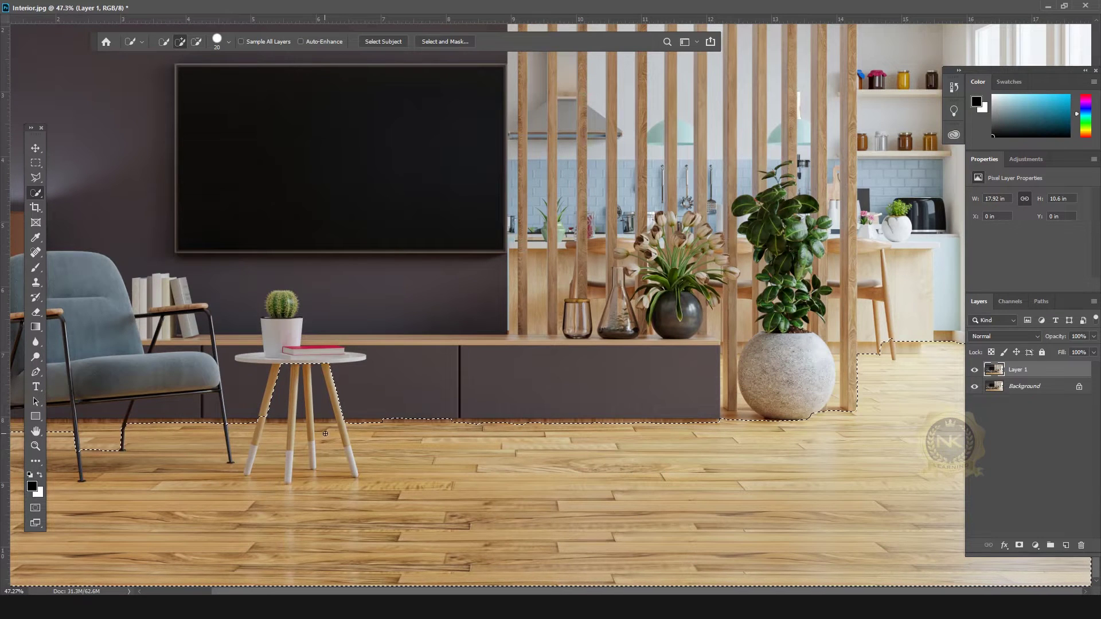
key("alt")
left_click(290, 421, "alt")
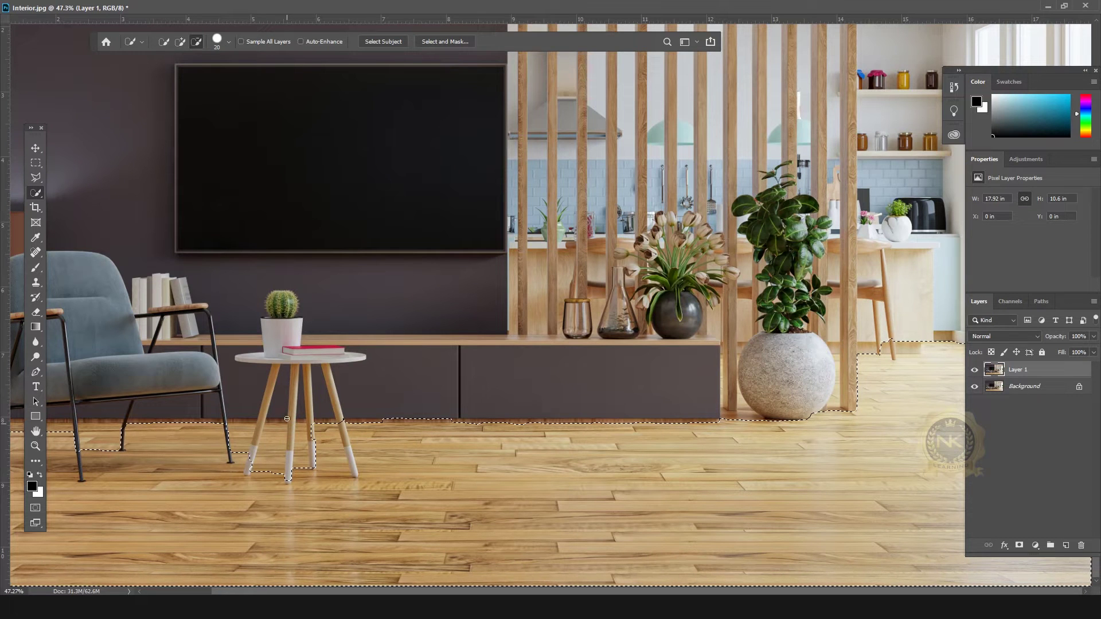
Step: Subtract the side table's front leg from the floor selection with the Polygonal Lasso tool, tracing its outline down to the foot
scroll(322, 474, "up", 3)
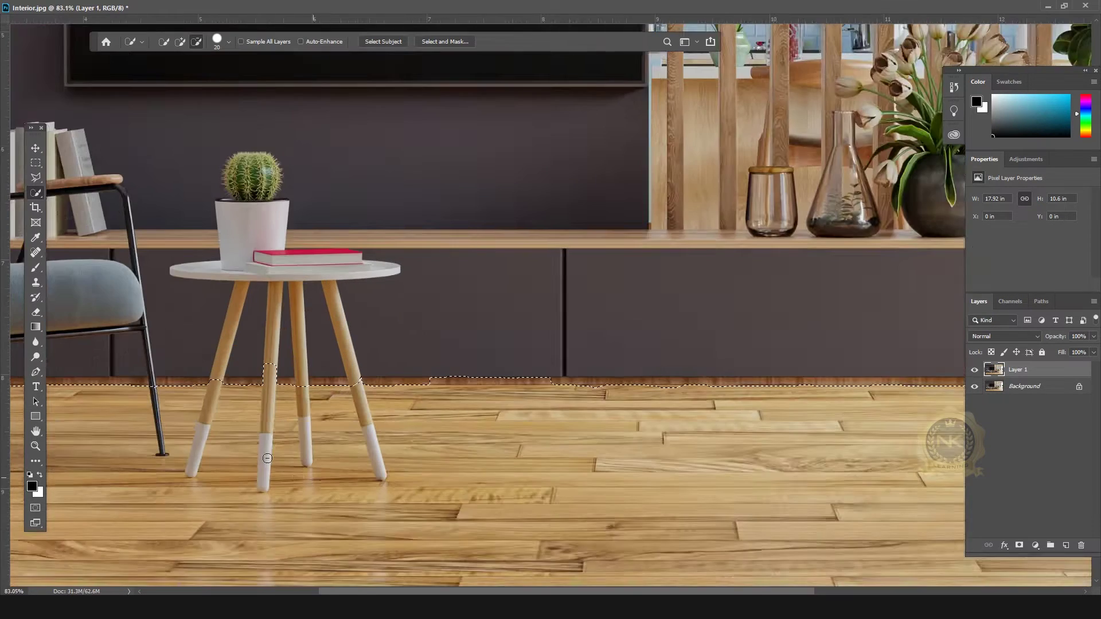
scroll(278, 404, "up", 2)
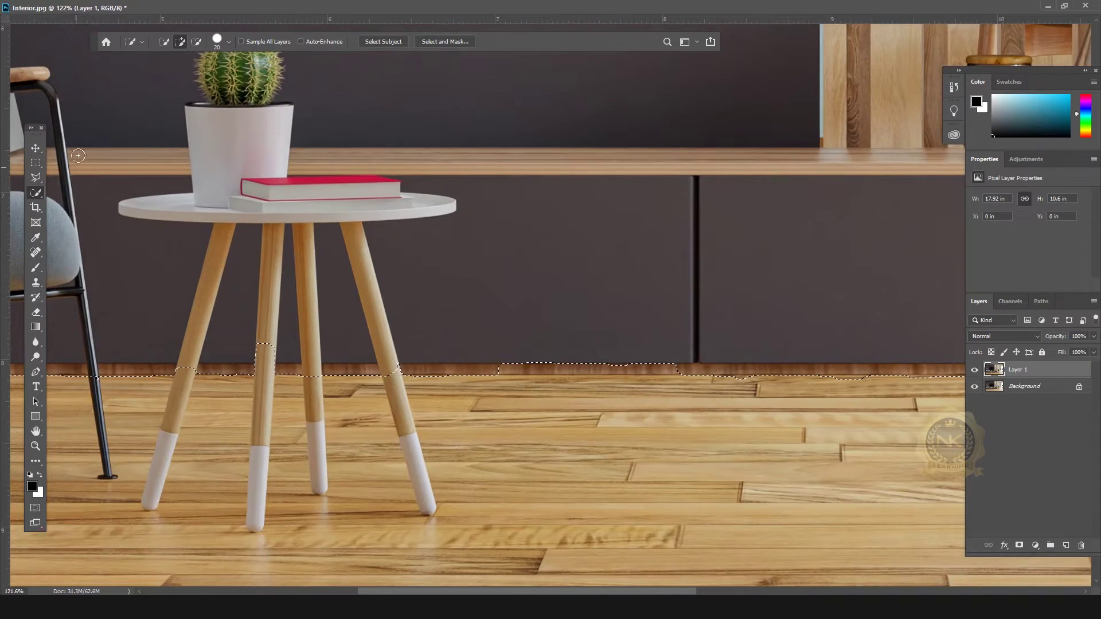
left_click(36, 179)
key("alt")
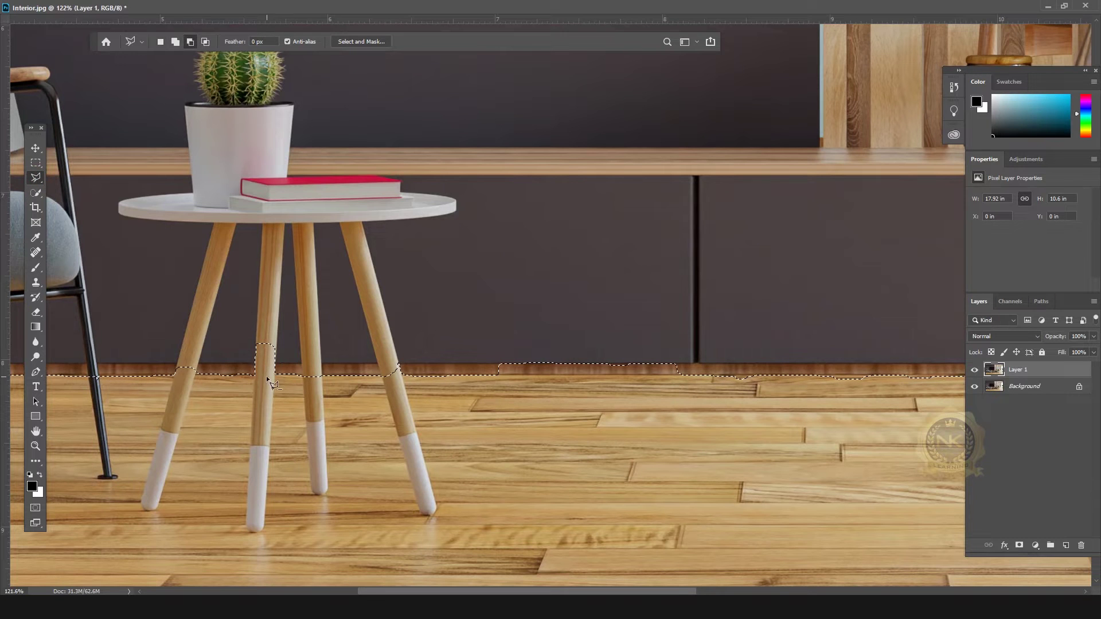
left_click(255, 376)
left_click(246, 517)
left_click(250, 531)
left_click(260, 532)
left_click(264, 525)
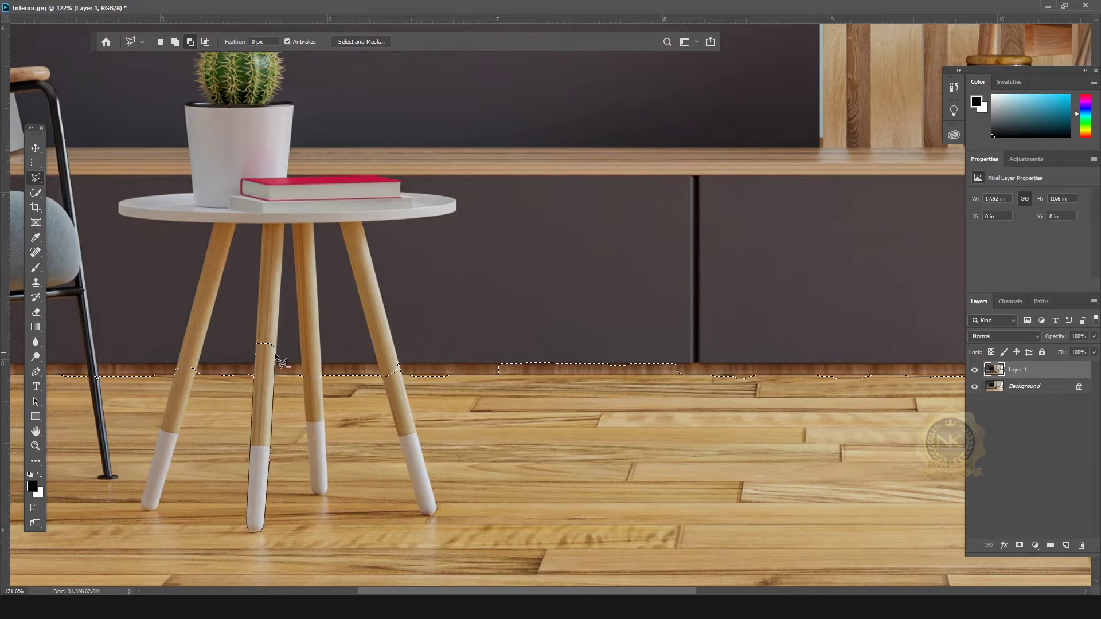
left_click(255, 377)
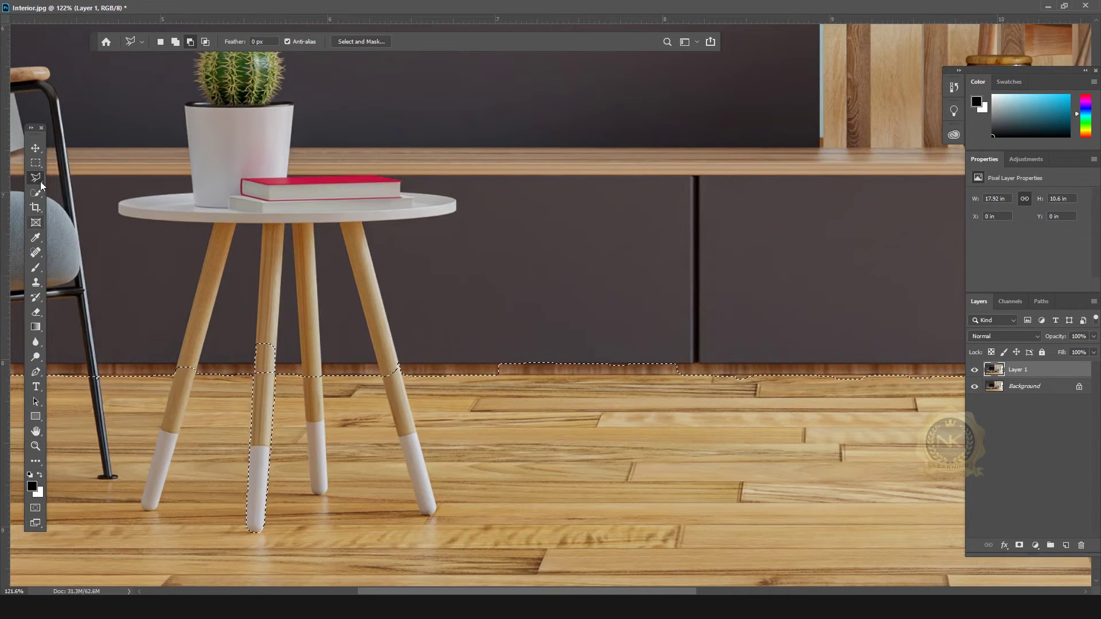
Step: Subtract the side table's rear leg and right leg from the floor selection with the Polygonal Lasso
scroll(258, 376, "up", 3)
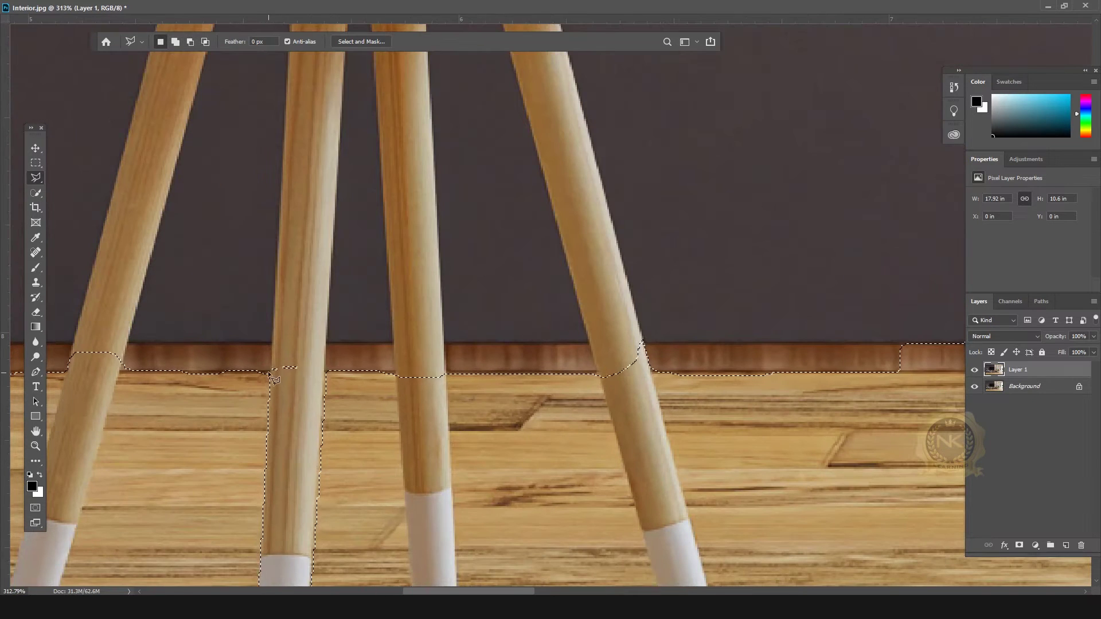
scroll(304, 358, "down", 3)
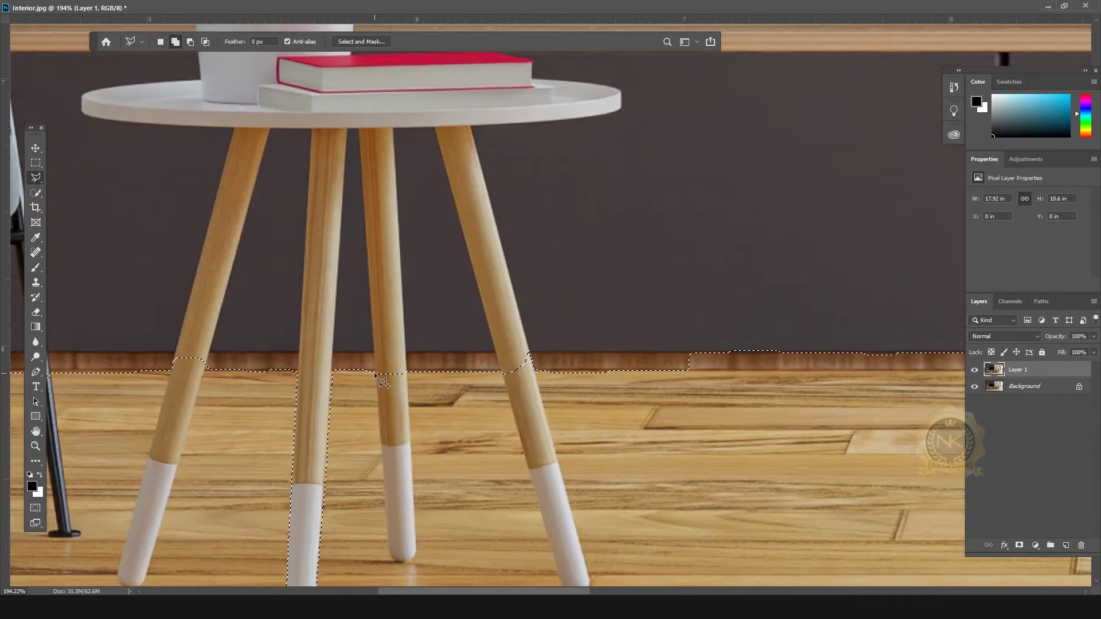
key("shift")
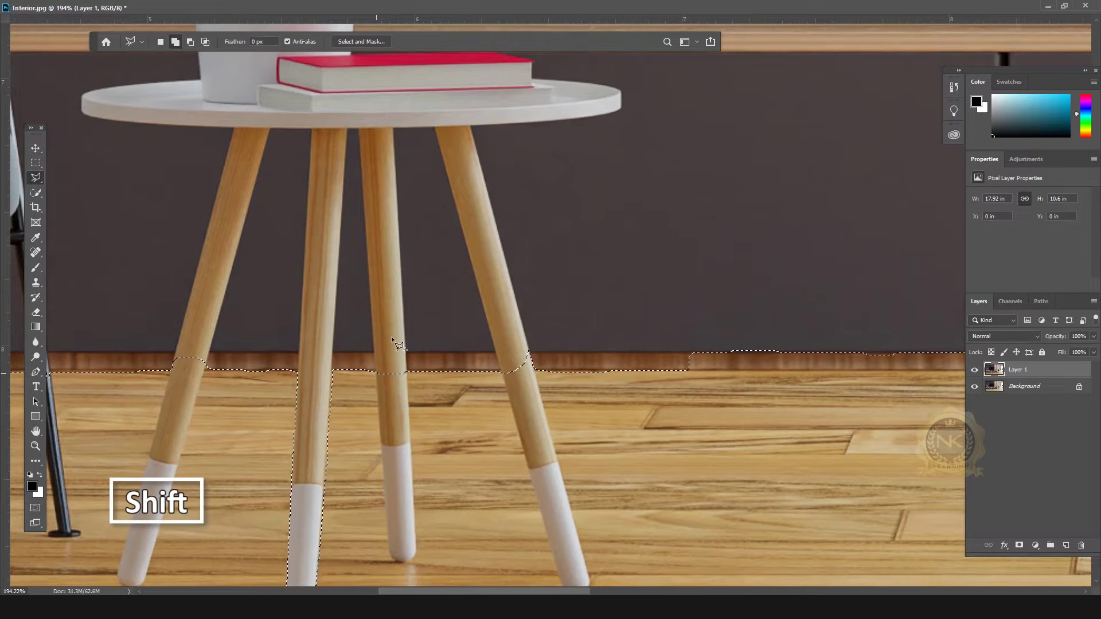
key("alt")
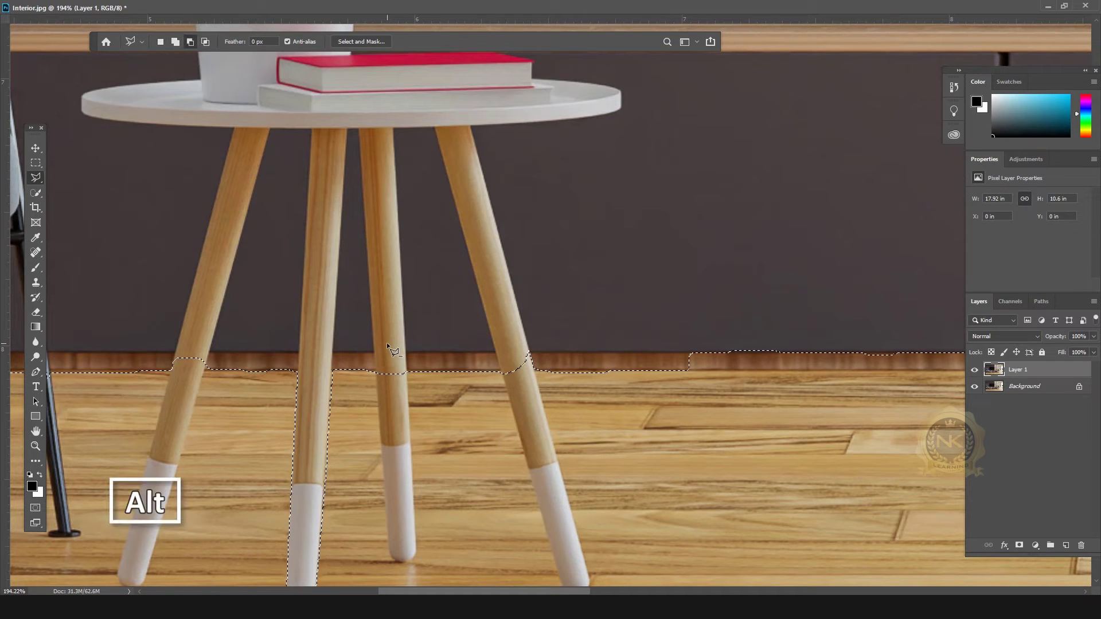
key("shift")
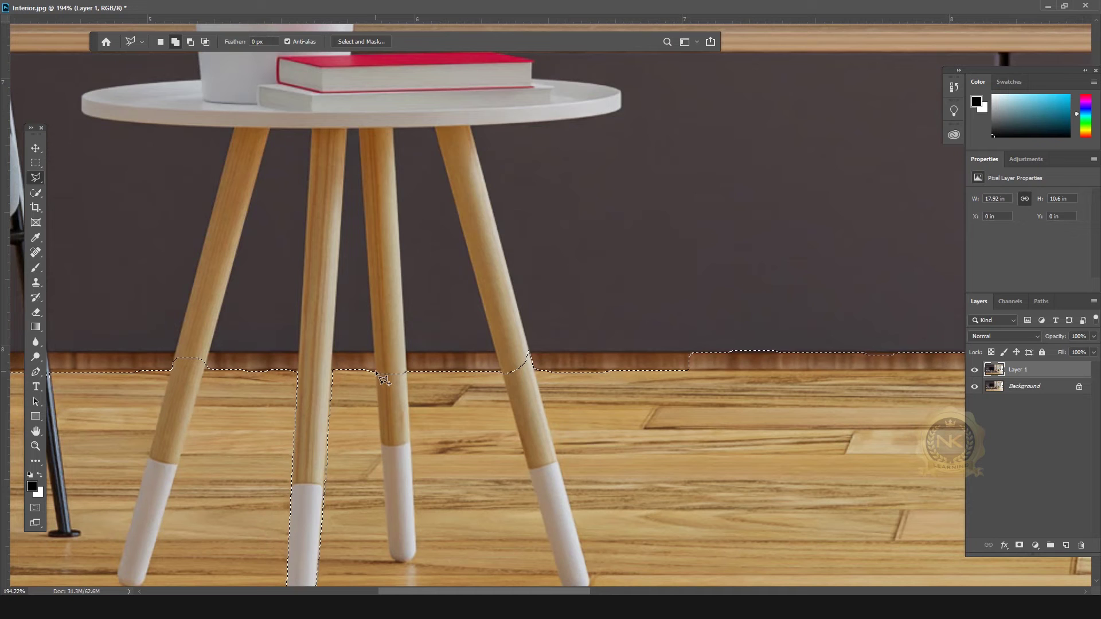
left_click(376, 374, "alt")
scroll(382, 439, "down", 1)
left_click(390, 515)
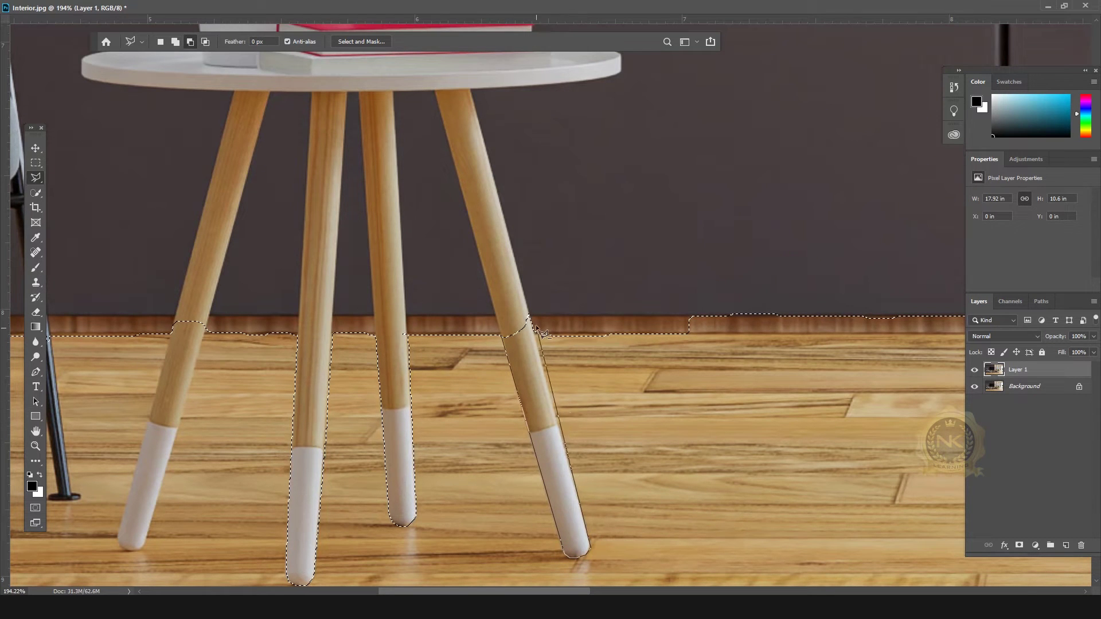
left_click(500, 338)
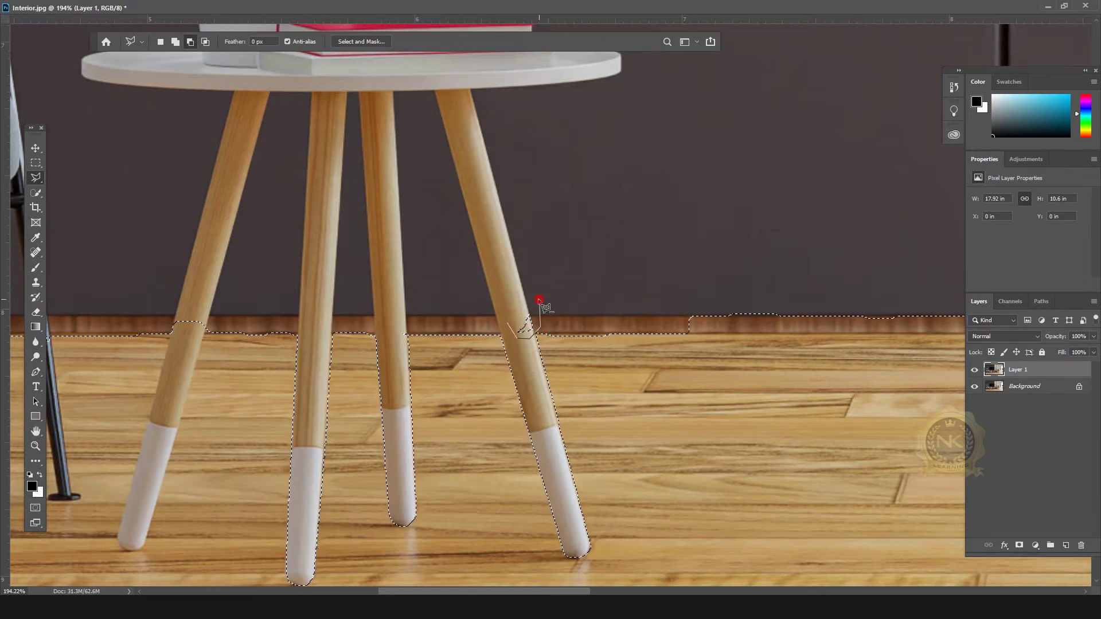
Step: Subtract the side table's left leg from the floor selection by tracing around it
left_click(207, 332)
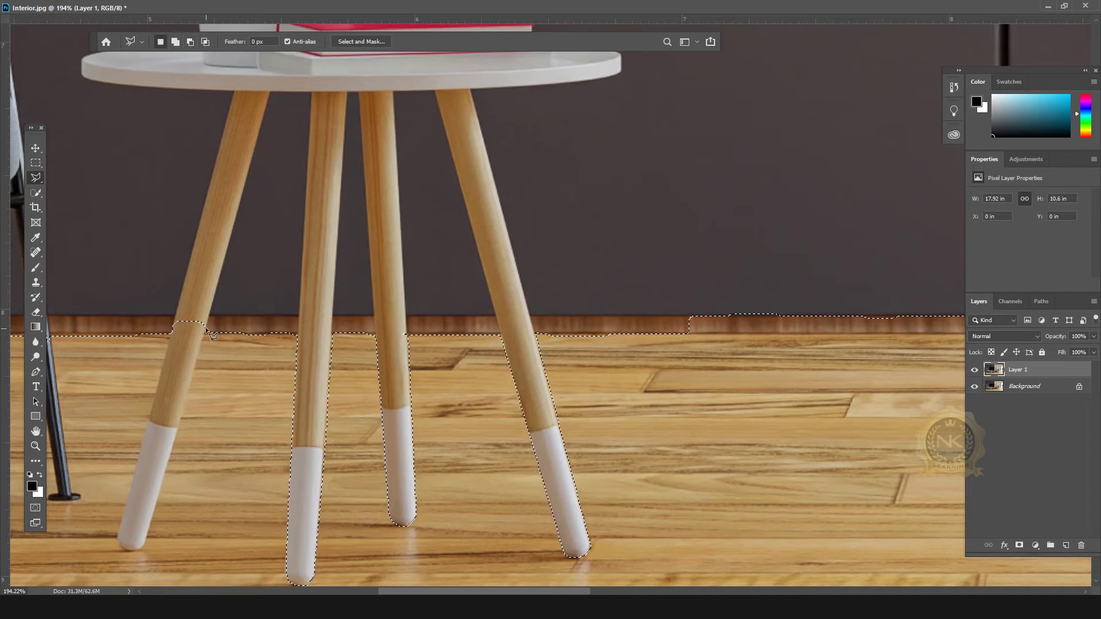
left_click(118, 533)
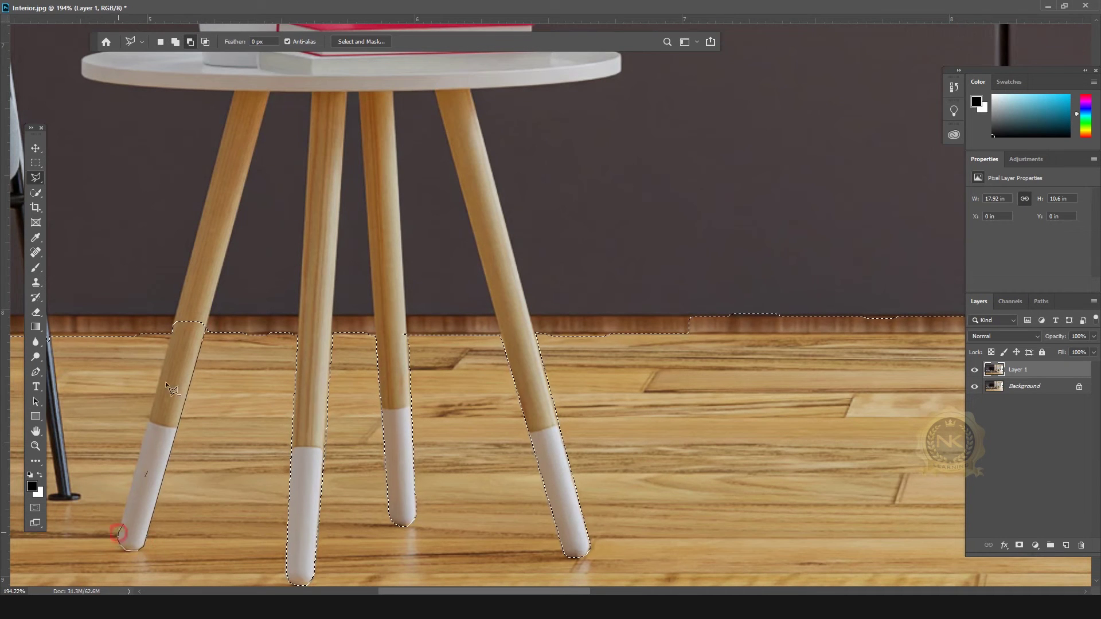
left_click(174, 320)
left_click(208, 319)
left_click(208, 330)
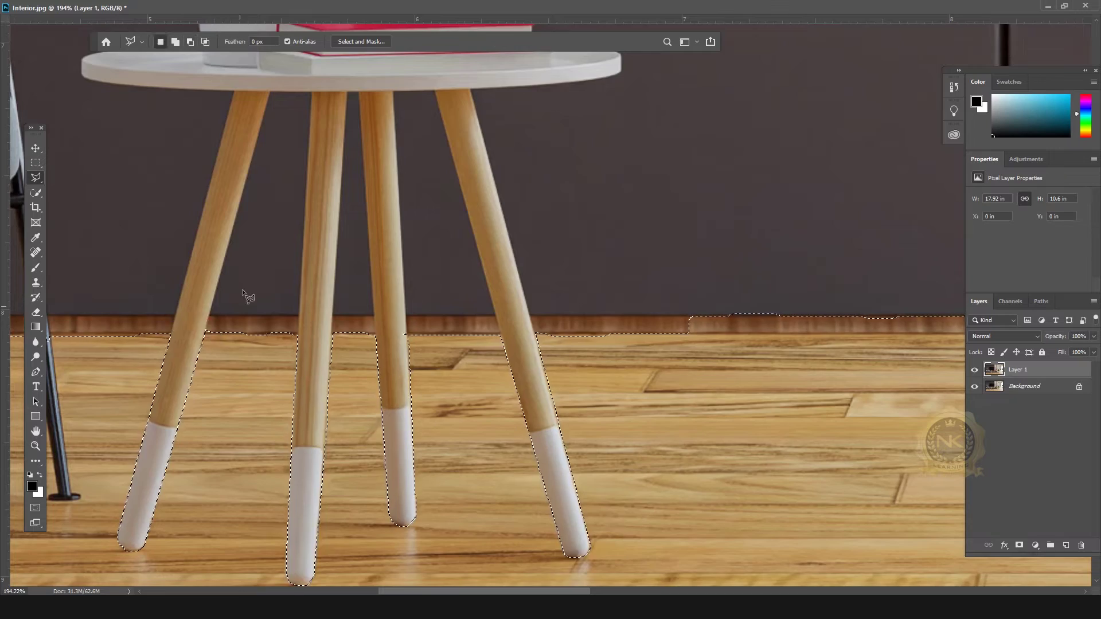
Step: Subtract the armchair leg nearest the side table from the floor selection, including its foot
scroll(246, 295, "down", 4)
scroll(258, 397, "up", 5)
left_click(269, 343, "alt")
left_click(296, 536)
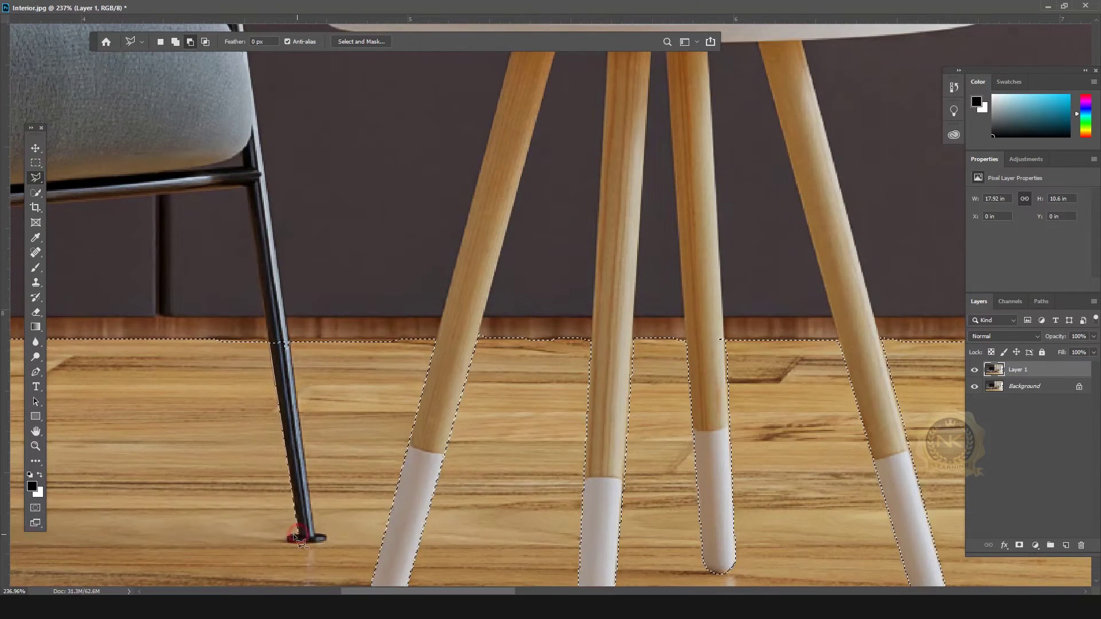
left_click(287, 343)
left_click(271, 343)
Step: Correct the floor selection along the armchair's rear leg beneath the seat, so its edge follows the leg down to the foot
scroll(270, 344, "down", 5)
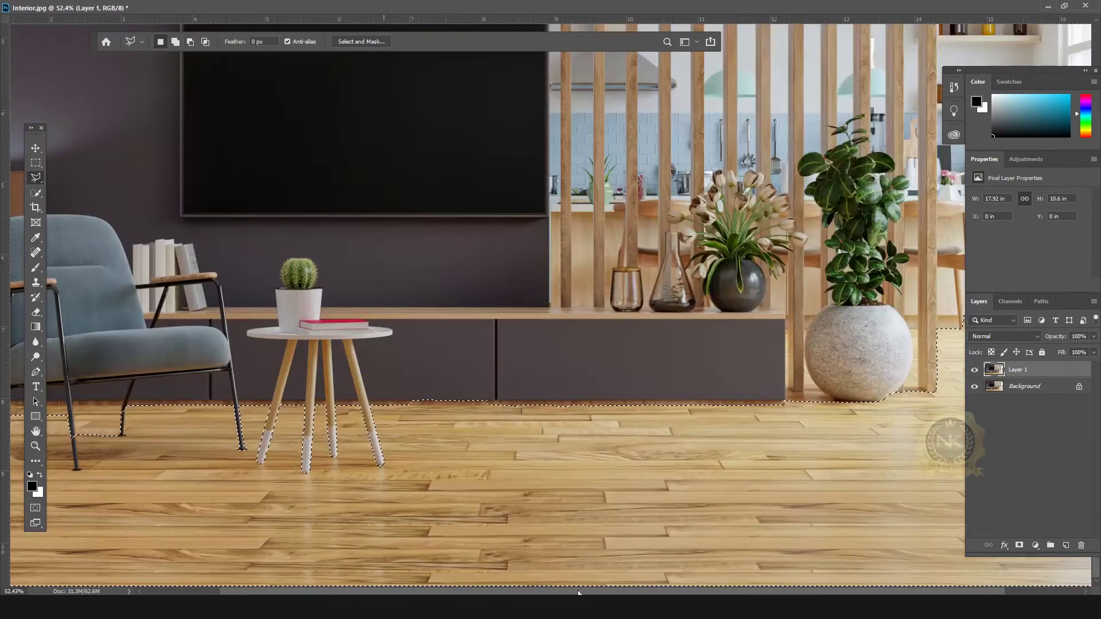
scroll(227, 422, "up", 5)
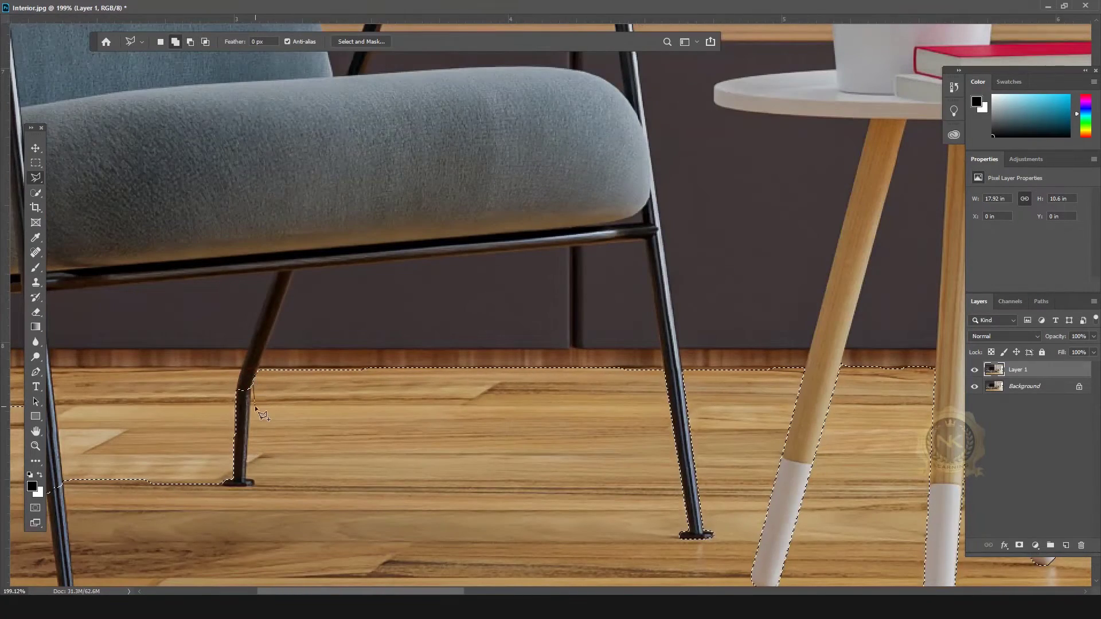
left_click(248, 389)
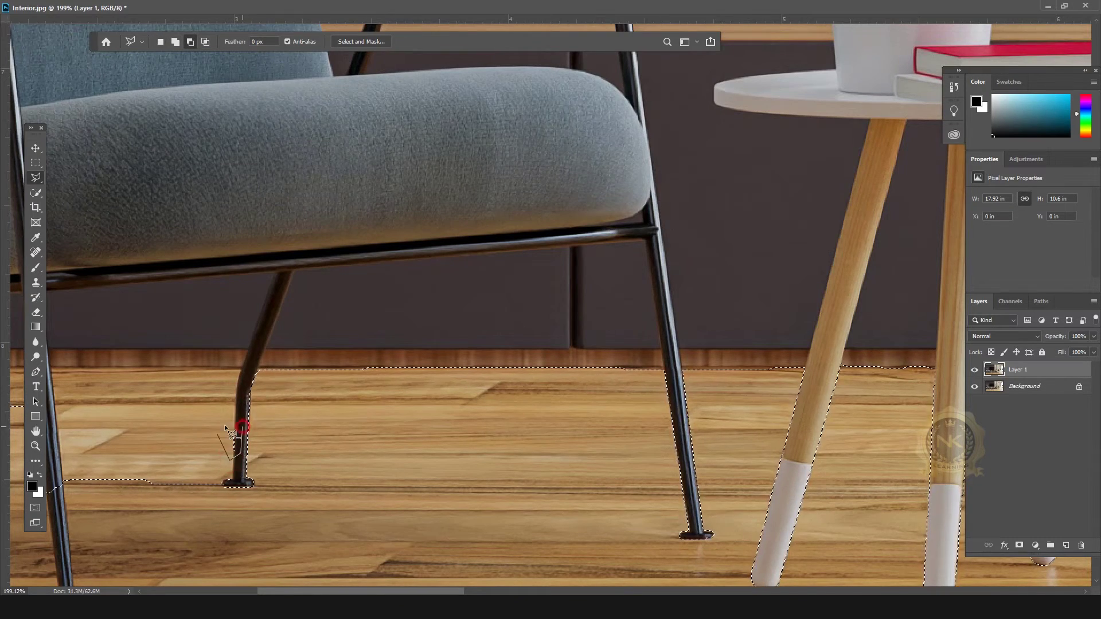
double_click(245, 413)
scroll(219, 434, "down", 10)
Step: Subtract the armchair's front leg and foot from the floor selection, and add the missing sliver of floor beside the leg
scroll(123, 456, "up", 12)
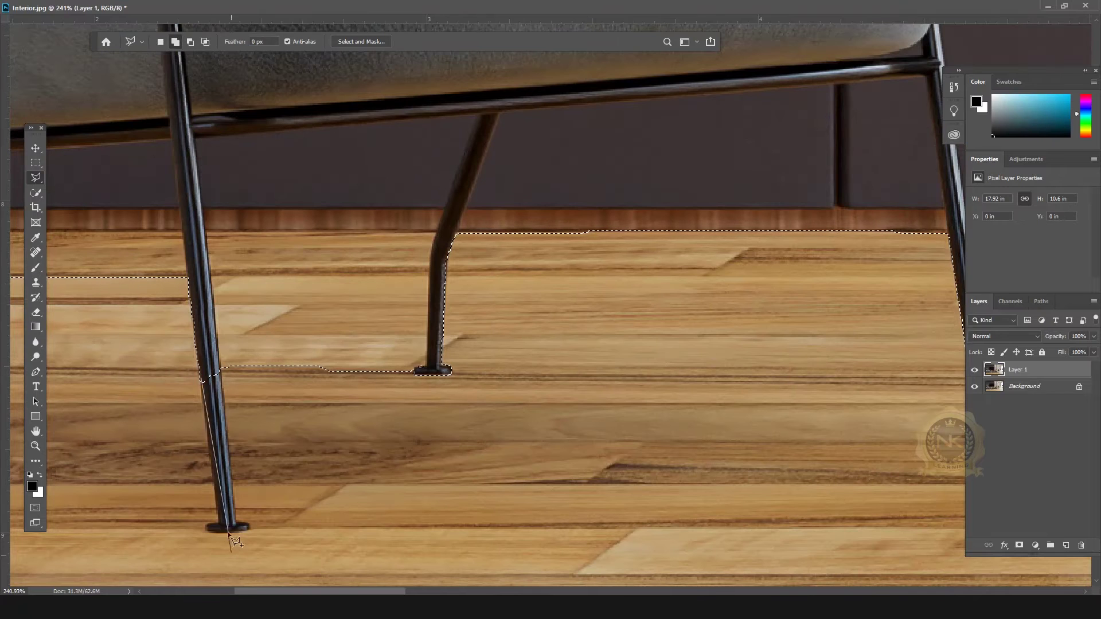
left_click(218, 521)
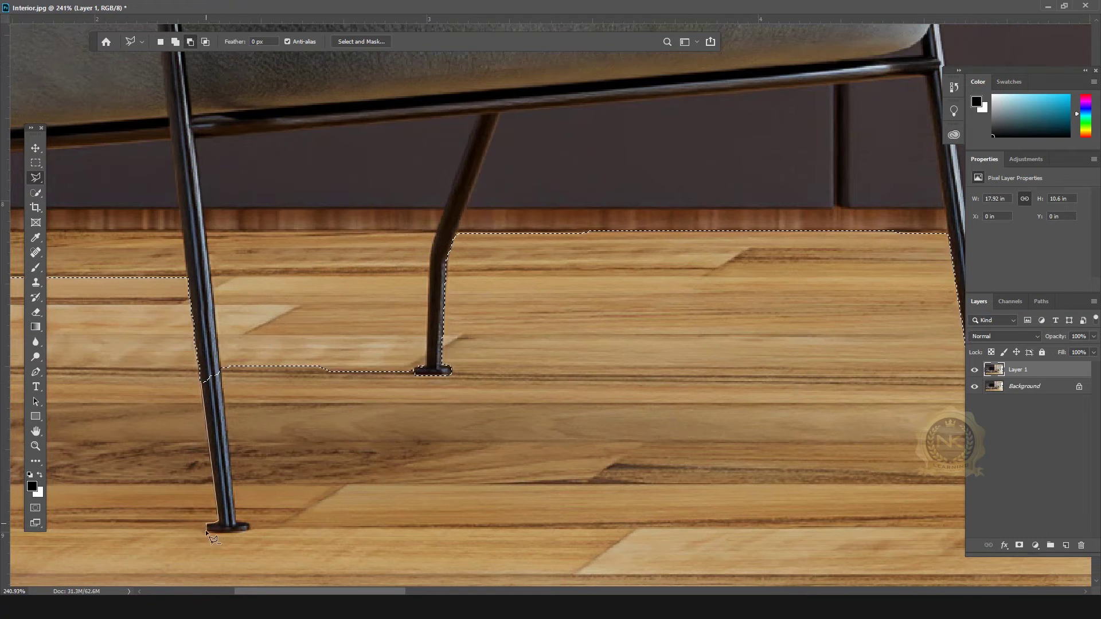
left_click(235, 525)
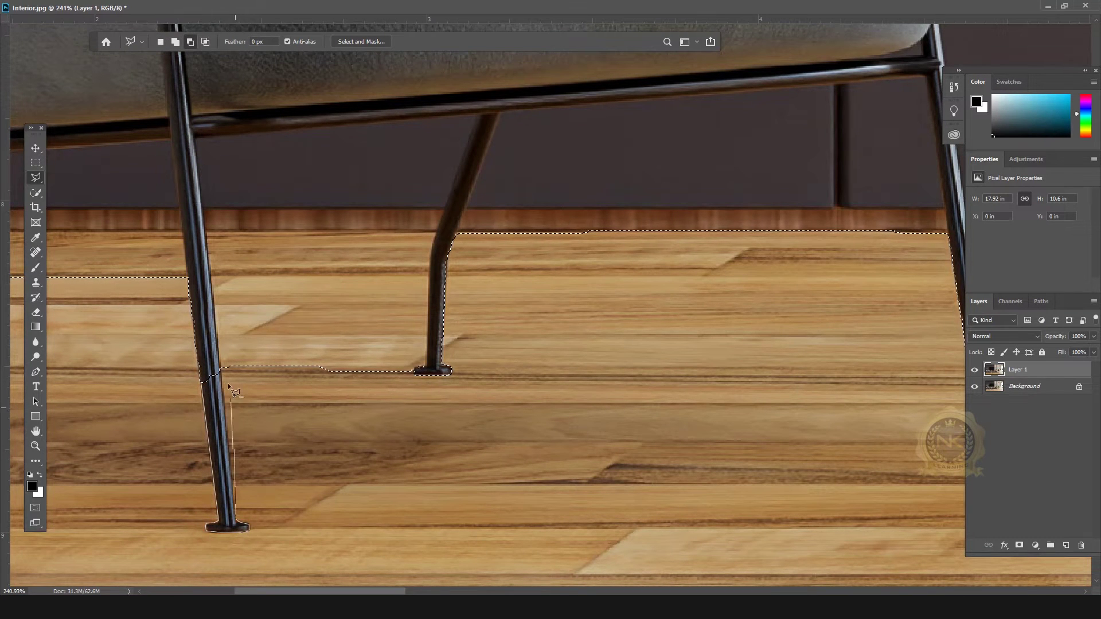
scroll(277, 380, "down", 4)
scroll(204, 450, "up", 6)
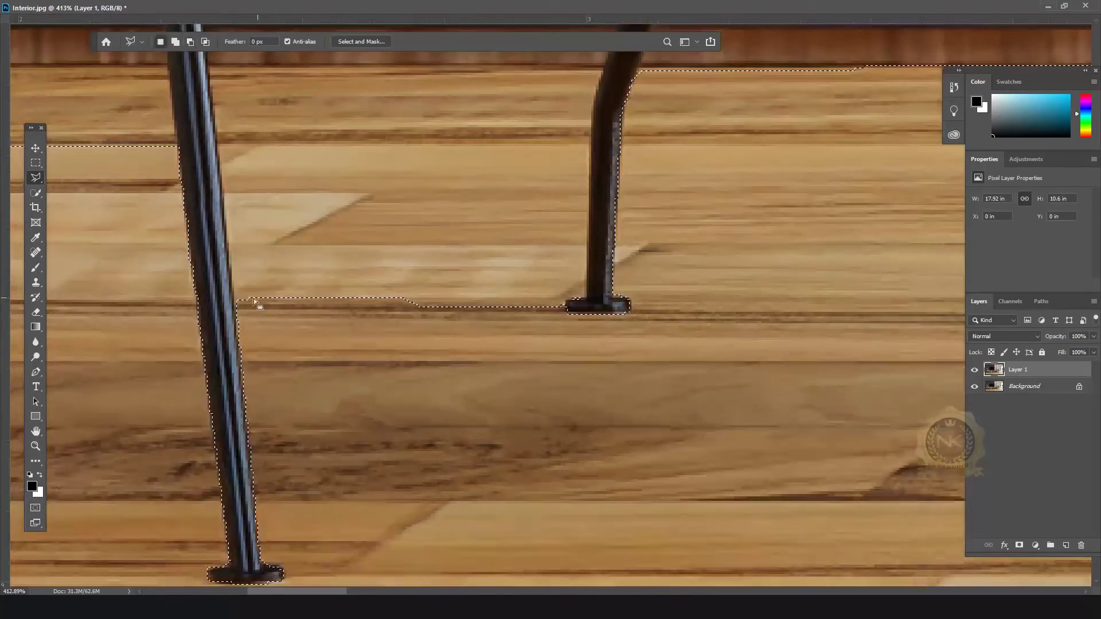
left_click(238, 304)
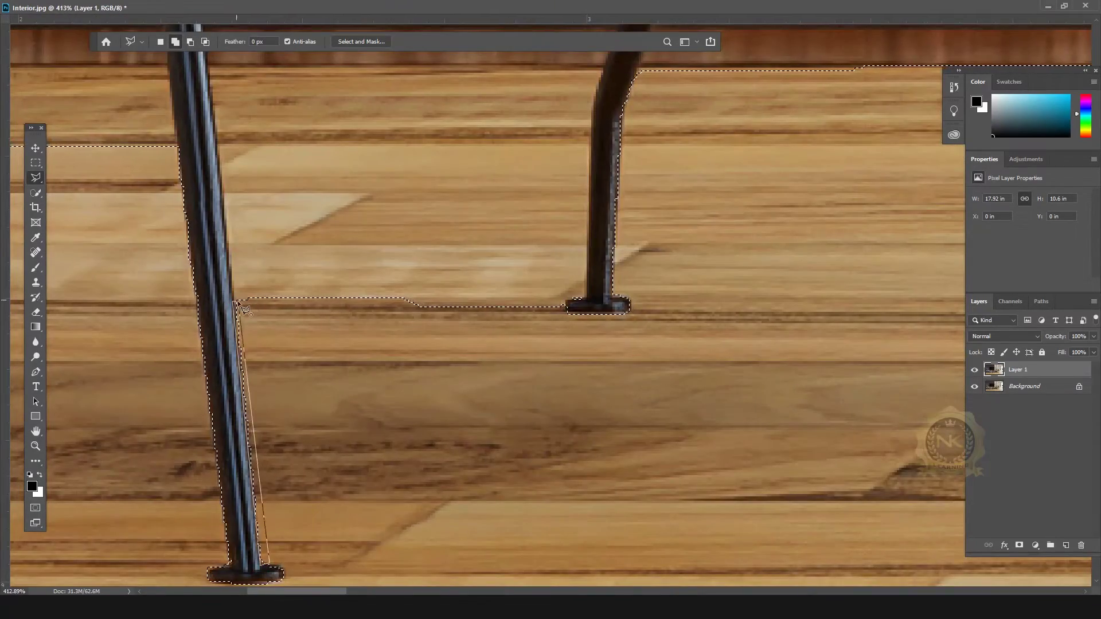
scroll(246, 352, "down", 8)
Step: Subtract the armchair's bent far-left leg from the floor selection by tracing its outline around the foot
scroll(155, 334, "up", 4)
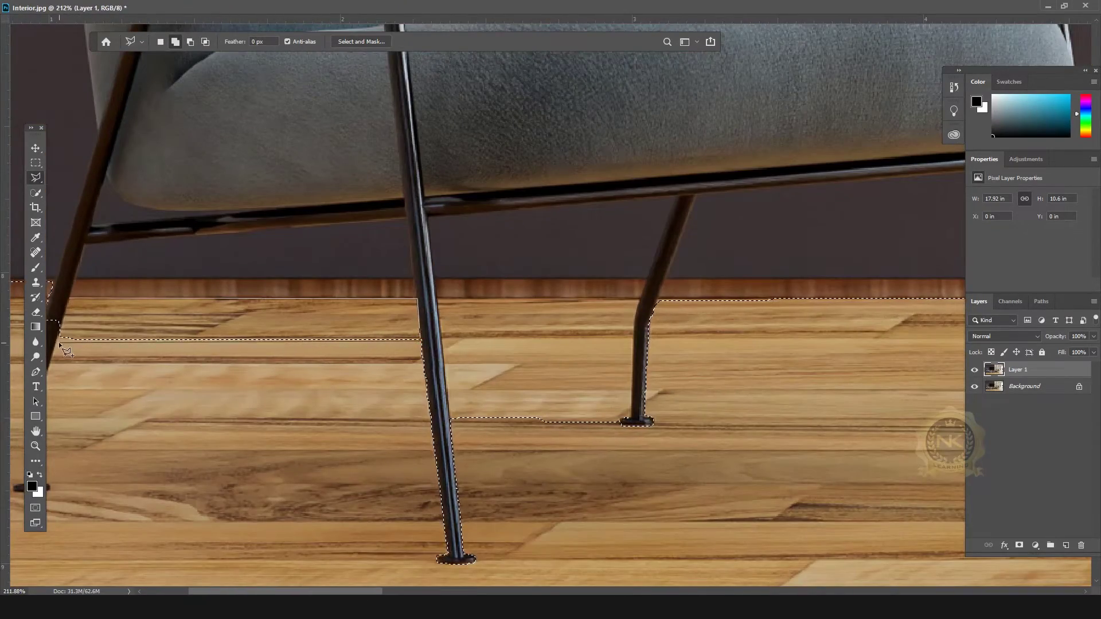
scroll(57, 343, "up", 2)
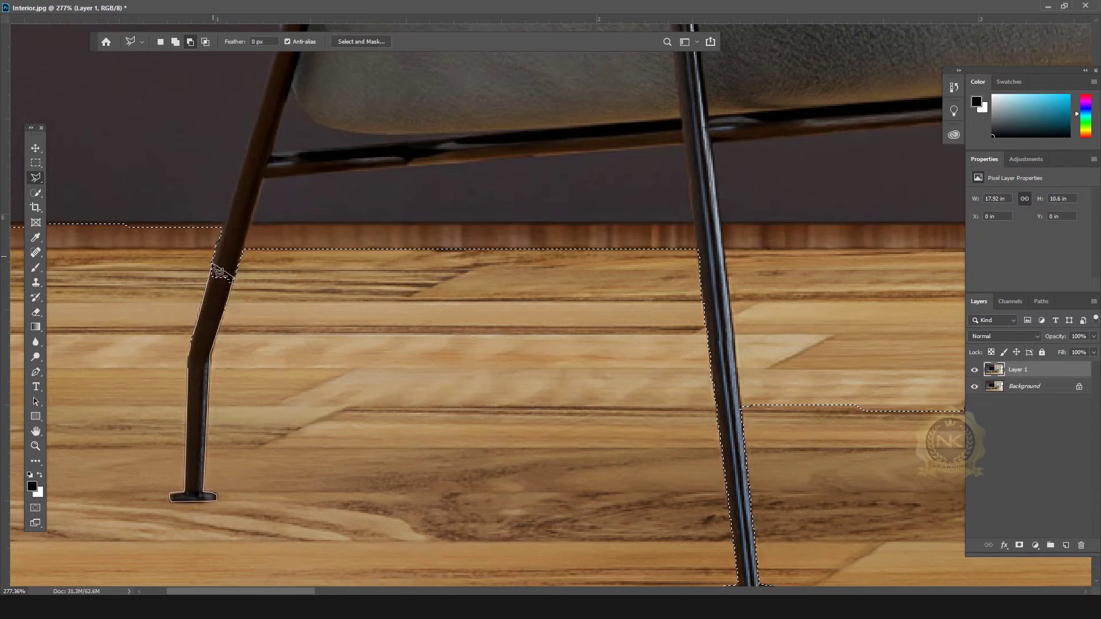
left_click(214, 268)
scroll(214, 268, "down", 10)
scroll(214, 268, "up", 1)
left_click_drag(200, 591, 172, 591)
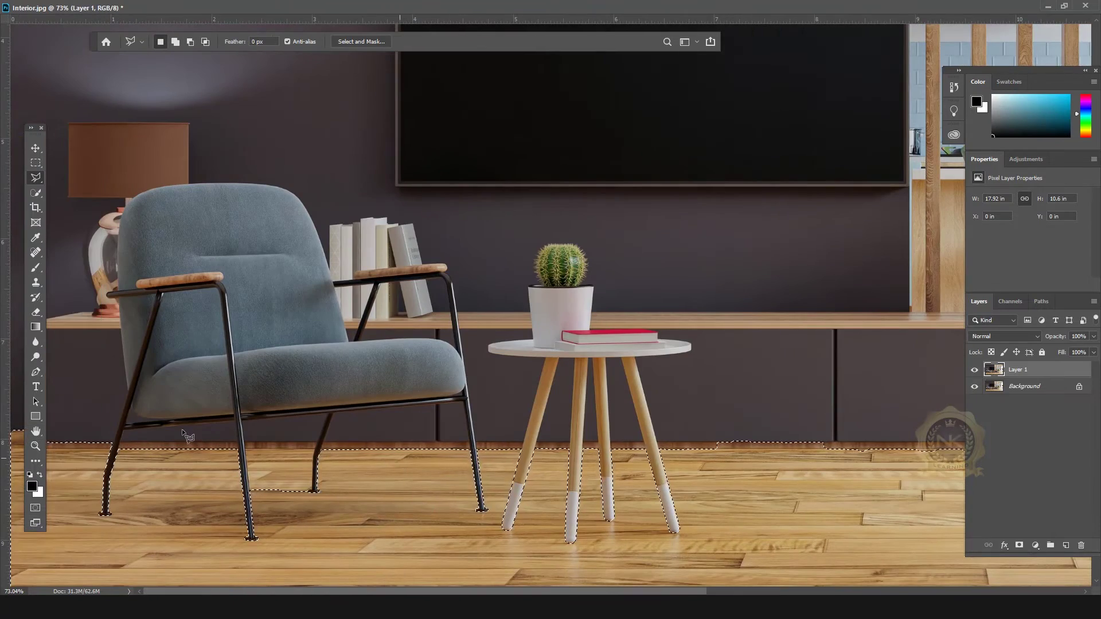
Step: Move the toolbox clear of the edge and subtract the strip along the TV cabinet's base from the floor selection
left_click_drag(36, 133, 113, 126)
left_click_drag(179, 591, 415, 592)
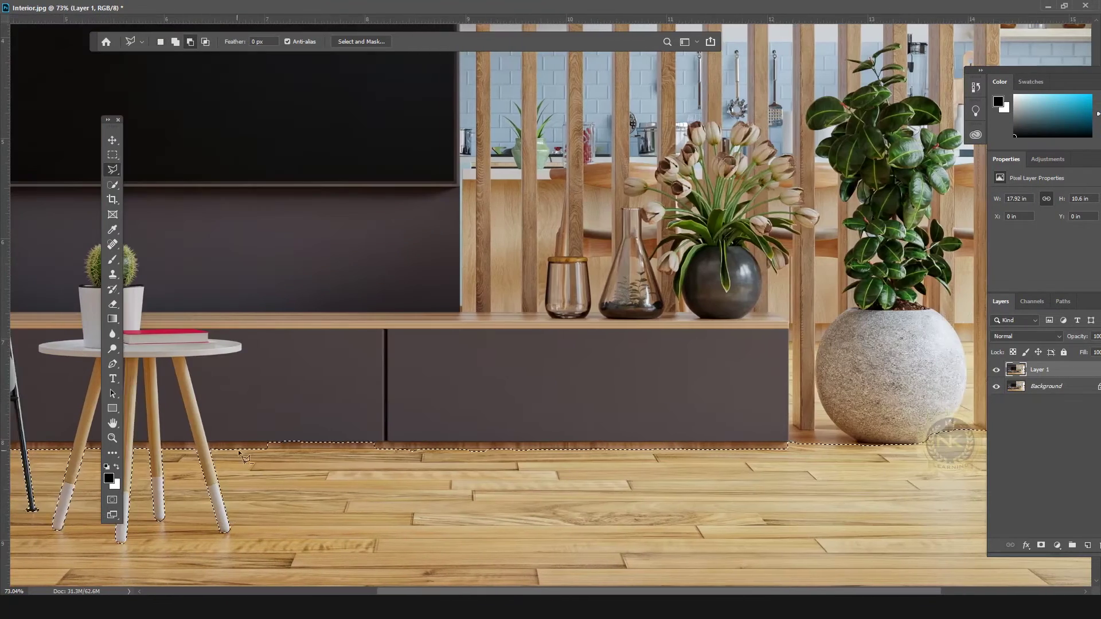
left_click(787, 448)
left_click(688, 367)
left_click(259, 422)
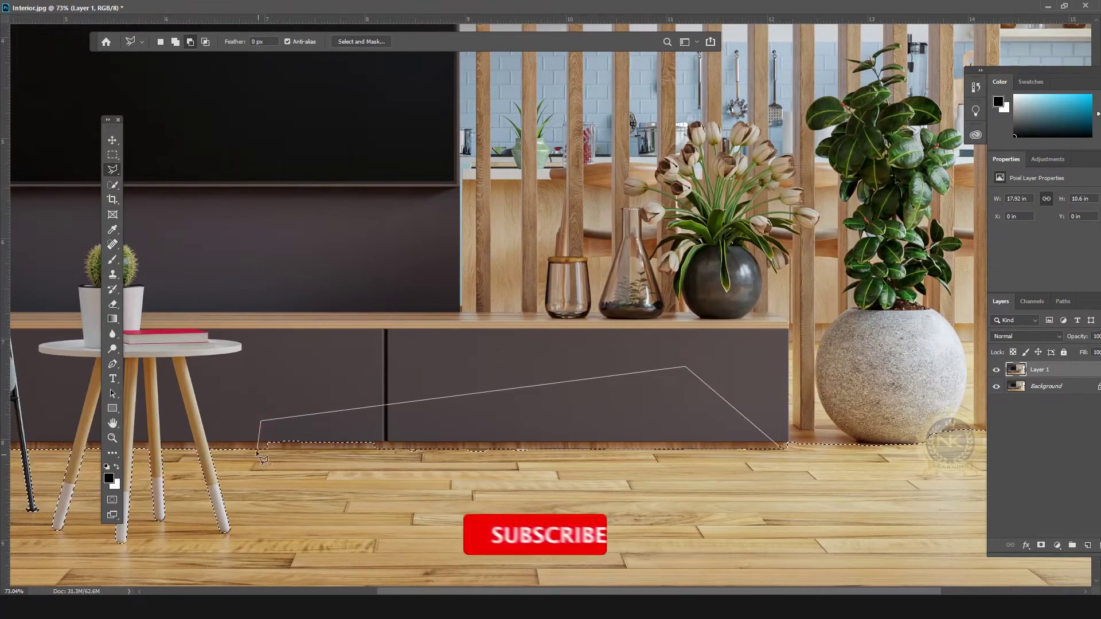
left_click(250, 449)
Step: Add the thin strip of floor along the bottom edge of the TV cabinet to the selection
scroll(582, 511, "up", 5)
left_click(281, 411, "shift")
left_click(913, 410)
left_click(913, 424)
left_click(272, 440)
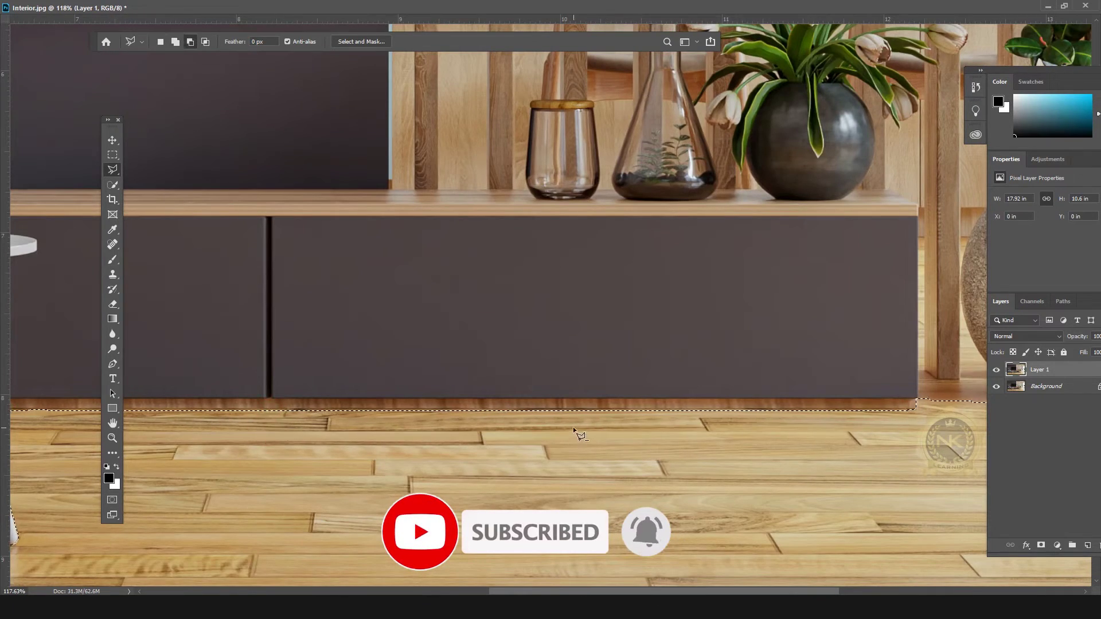
Step: Add the floor between the TV cabinet and the stone planter to the selection, tracing around the wooden post and the planter's curve
scroll(573, 428, "down", 11)
scroll(832, 470, "up", 13)
left_click(544, 407, "shift")
left_click(545, 212)
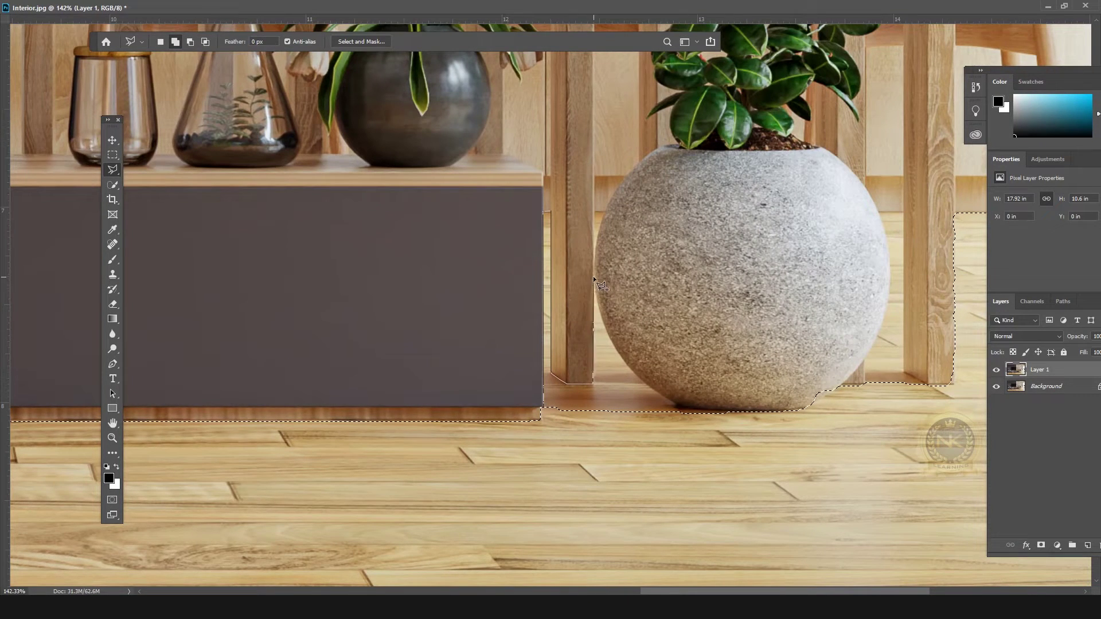
left_click(593, 212)
left_click(603, 211)
left_click(594, 262)
left_click(595, 281)
left_click(601, 314)
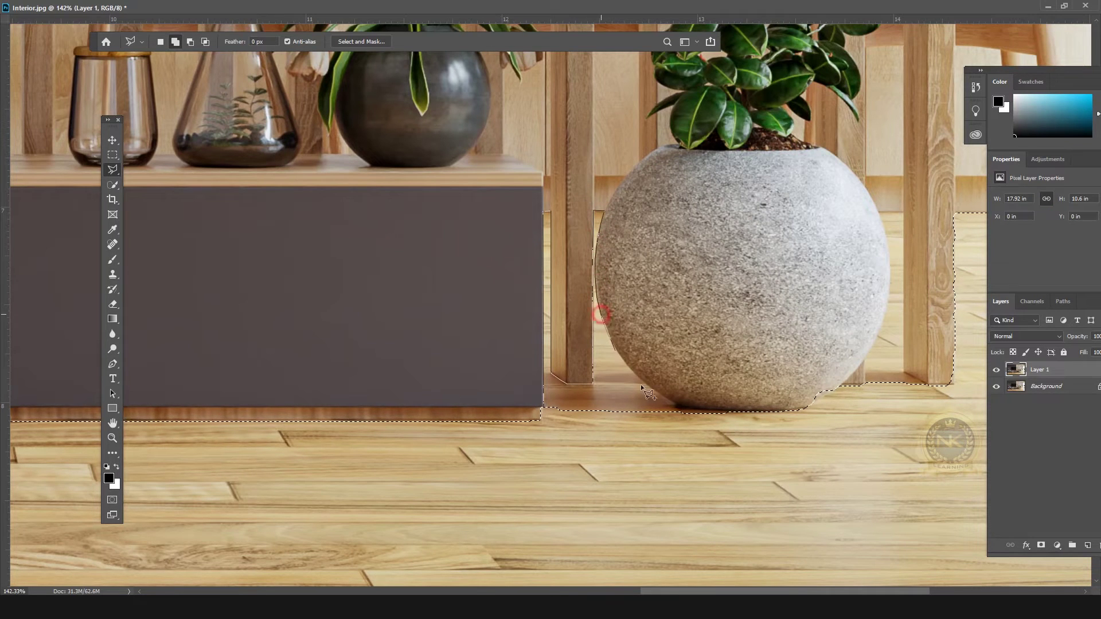
left_click(614, 347)
left_click(629, 367)
left_click(659, 394)
left_click(672, 400)
left_click(742, 414)
left_click(554, 452)
left_click(544, 408)
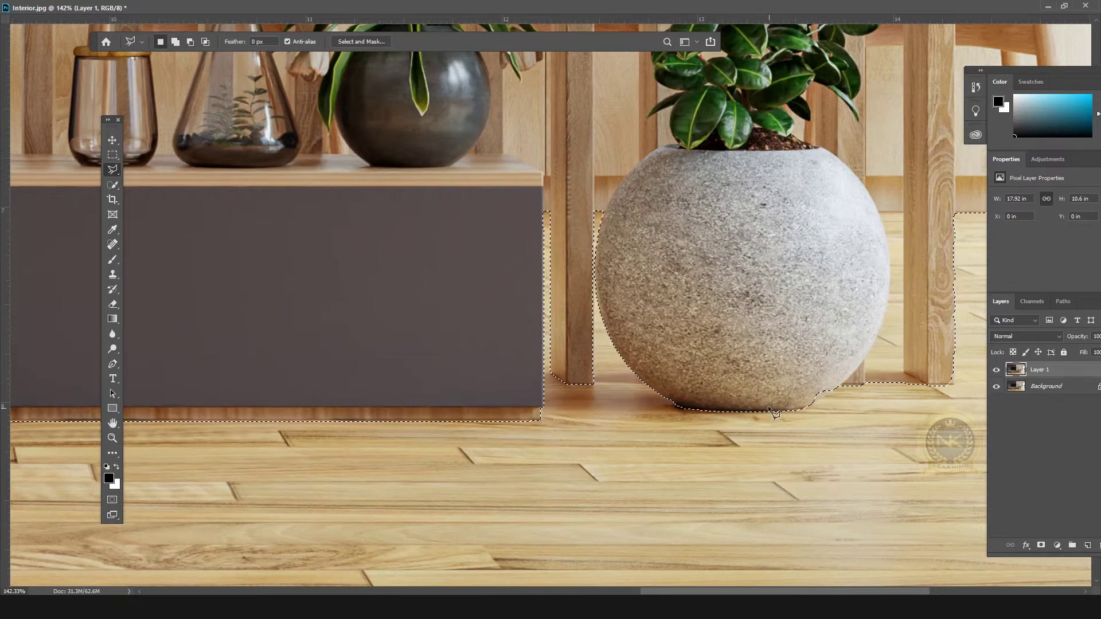
Step: Add the floor between the stone planter and the right wooden post to the selection, and trim the post's base out of it
scroll(583, 386, "right", 5)
scroll(453, 387, "up", 5)
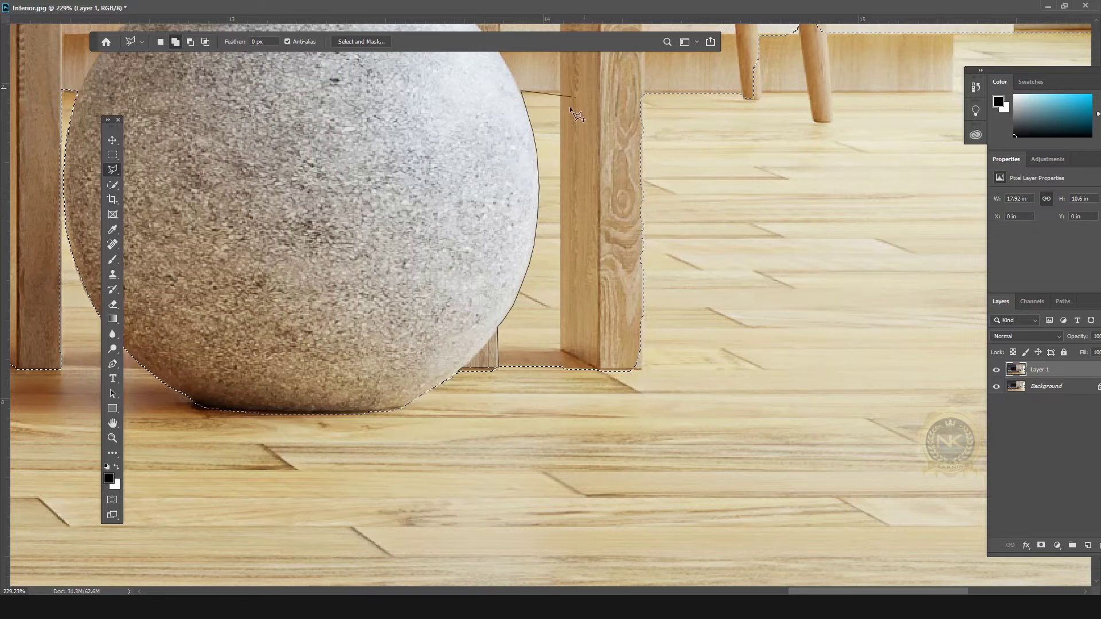
left_click(560, 351)
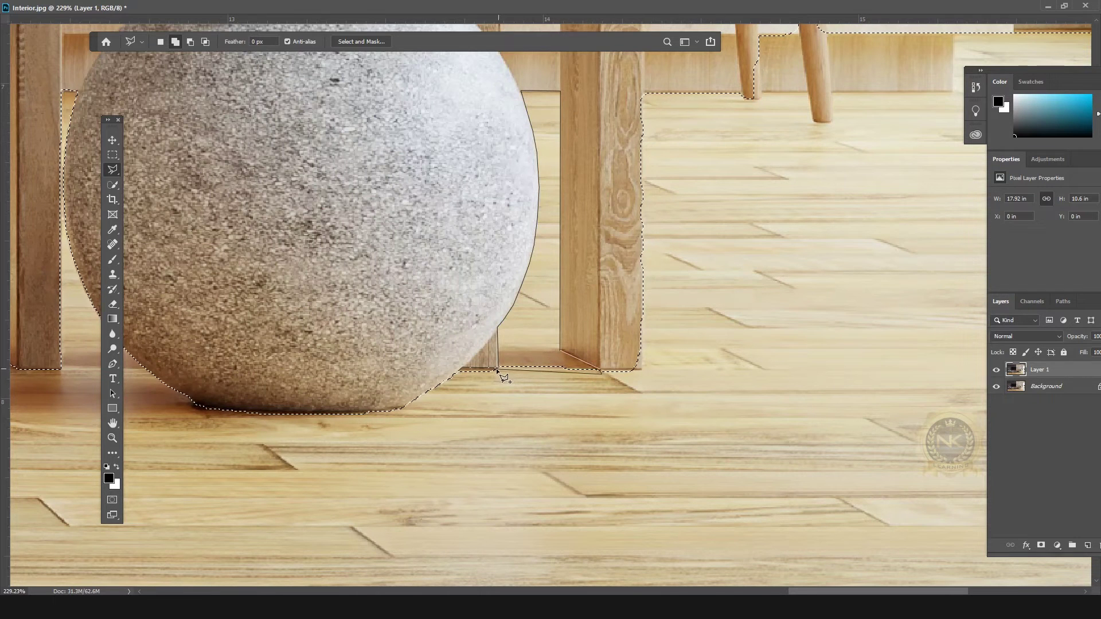
left_click(460, 378)
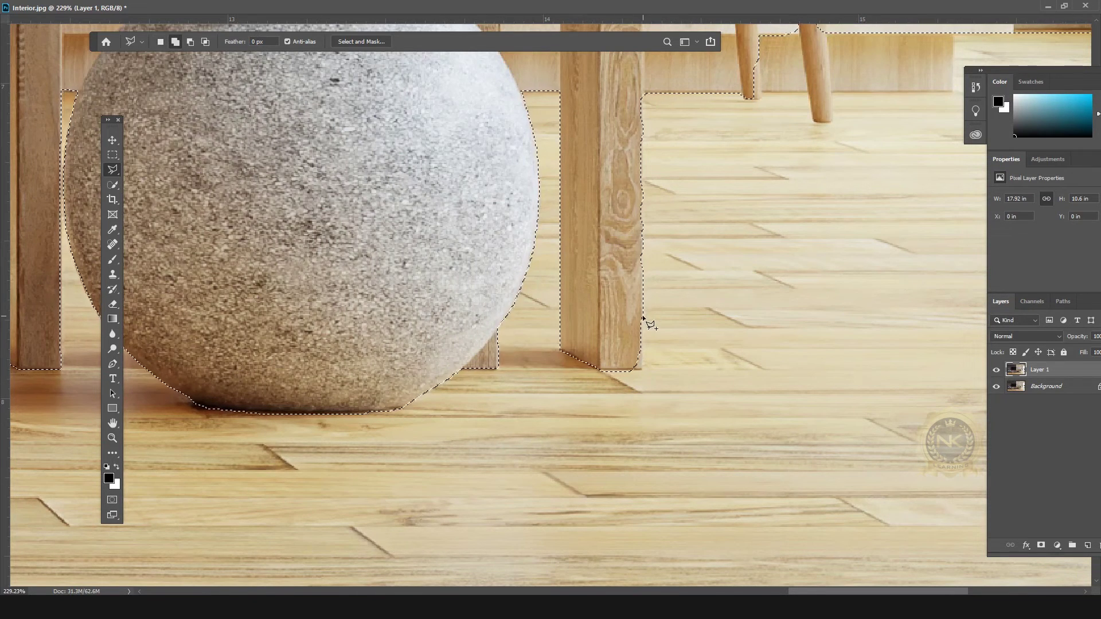
key("alt")
left_click(608, 378)
left_click(599, 373)
scroll(708, 314, "down", 11)
Step: Subtract the kitchen chair's two legs and the wooden counter base behind them from the floor selection
scroll(710, 246, "up", 20)
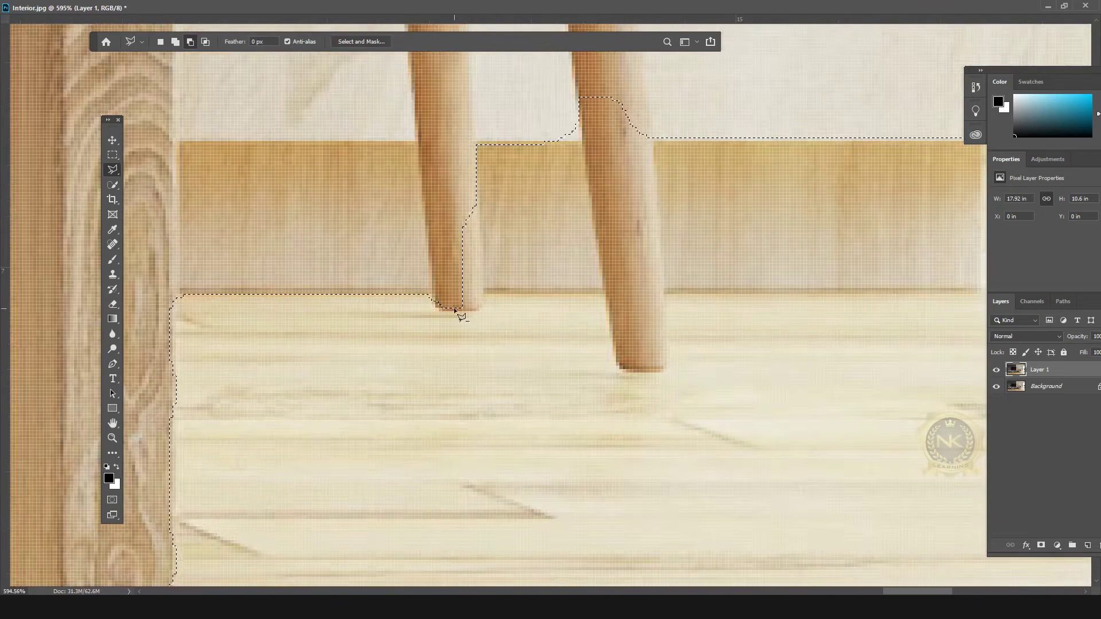
scroll(457, 310, "down", 3)
left_click(471, 308)
left_click(475, 295)
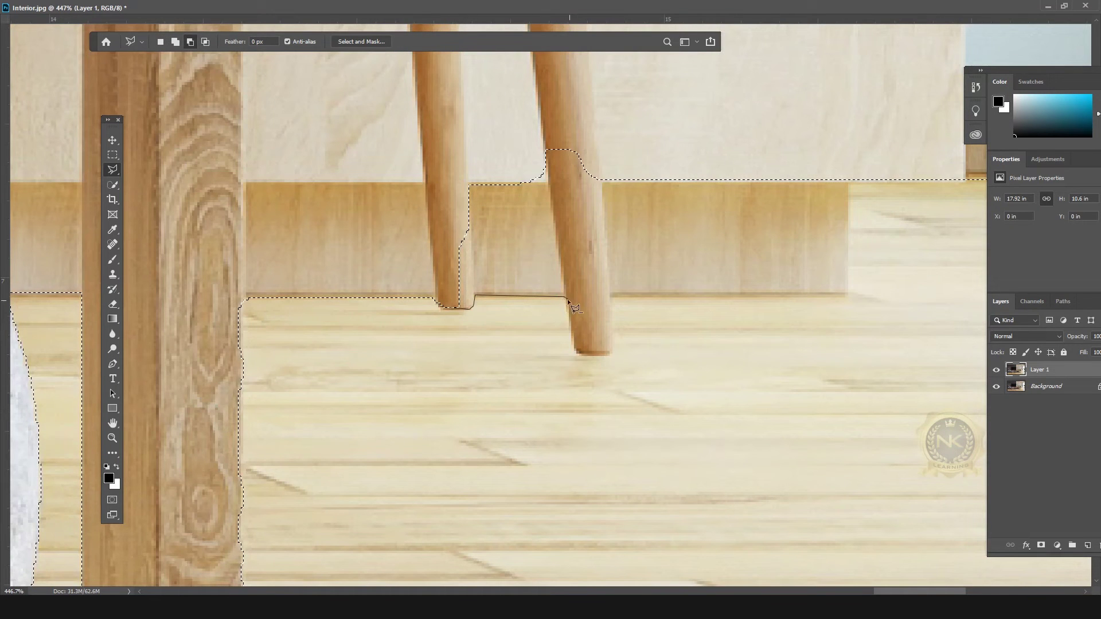
left_click(580, 355)
left_click(610, 296)
left_click(847, 295)
left_click(849, 176)
left_click(525, 111)
left_click(325, 207)
left_click(454, 307)
Step: Subtract the thin strip along the wooden kitchen counter's lower edge from the floor selection
scroll(621, 277, "right", 5)
left_click(479, 183, "alt")
left_click(598, 182)
left_click(598, 173)
left_click(467, 173)
left_click(479, 184)
Step: Add the floor along the recessed base of the blue cabinet and the start of the adjoining wall to the selection
left_click(598, 182)
left_click(598, 173)
left_click(776, 173)
left_click(981, 222)
left_click(594, 242)
left_click(588, 191)
left_click(598, 182)
Step: Add the missed floor along the wall's skirting board to the selection, up to the plant stand's first leg
scroll(919, 591, "right", 8)
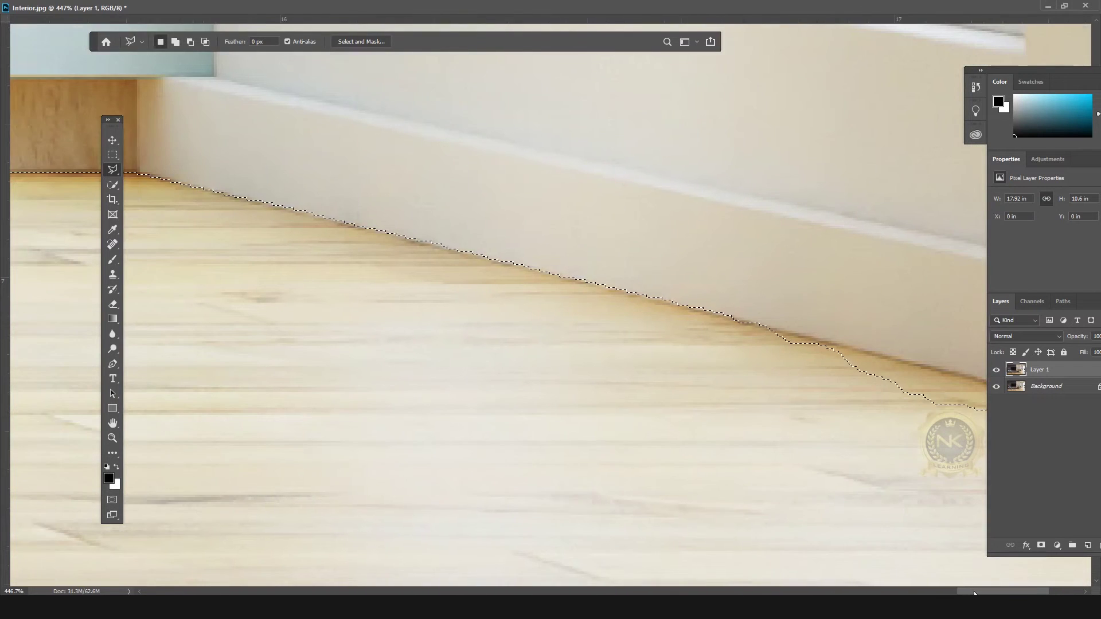
left_click(143, 185, "shift")
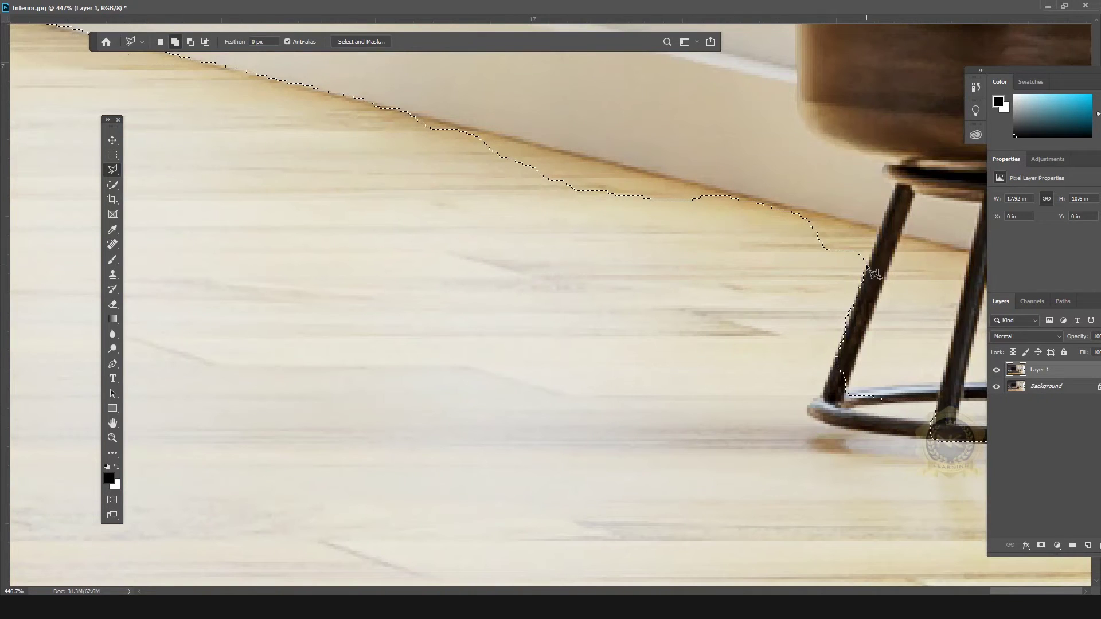
left_click(872, 264)
left_click(878, 231)
left_click(185, 87)
scroll(769, 591, "right", 4)
left_click(520, 319, "alt")
left_click(546, 279)
left_click(623, 299)
key("Escape")
Step: Add the remaining wedge of floor beside the skirting board to the selection with a small polygon
left_click(540, 325, "shift")
left_click(653, 332)
left_click(618, 299)
left_click(528, 288)
left_click(540, 325)
Step: Move the panel group out of the way and subtract the plant stand's base ring from the floor selection
left_click_drag(1051, 71, 520, 58)
left_click(836, 490, "alt")
left_click(826, 514)
left_click(805, 530)
left_click(809, 540)
left_click(855, 556)
left_click(930, 563)
left_click(955, 567)
left_click(958, 512)
left_click(836, 491)
Step: Add the floor visible between the plant stand's first two legs and inside its base ring to the selection
scroll(922, 458, "down", 5)
scroll(924, 458, "up", 1)
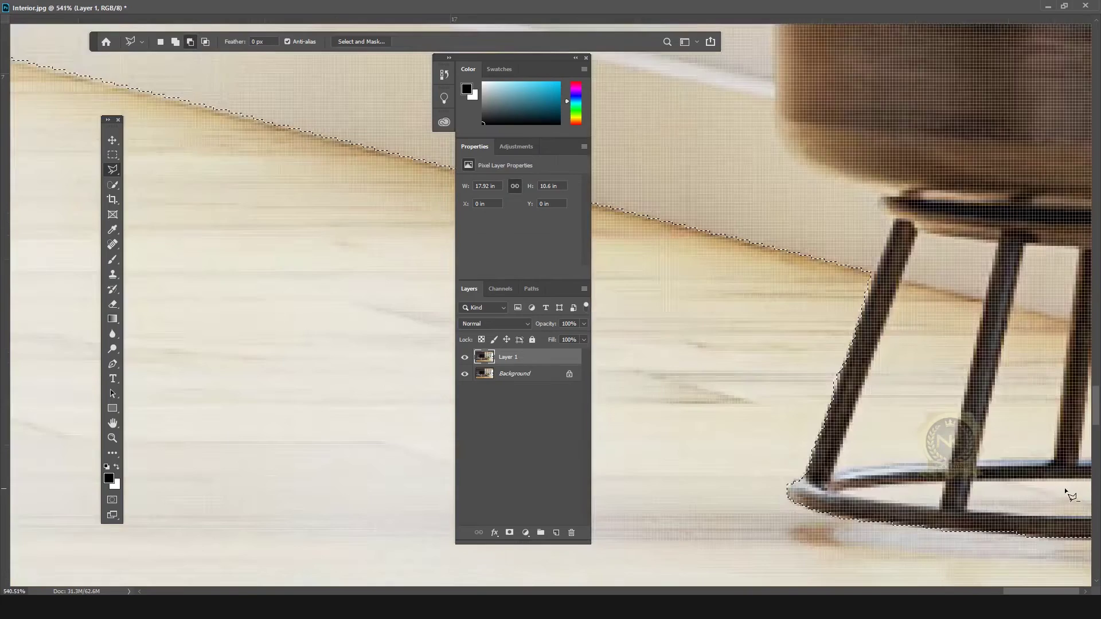
left_click(922, 471)
left_click(899, 475)
left_click(944, 344)
left_click(974, 484)
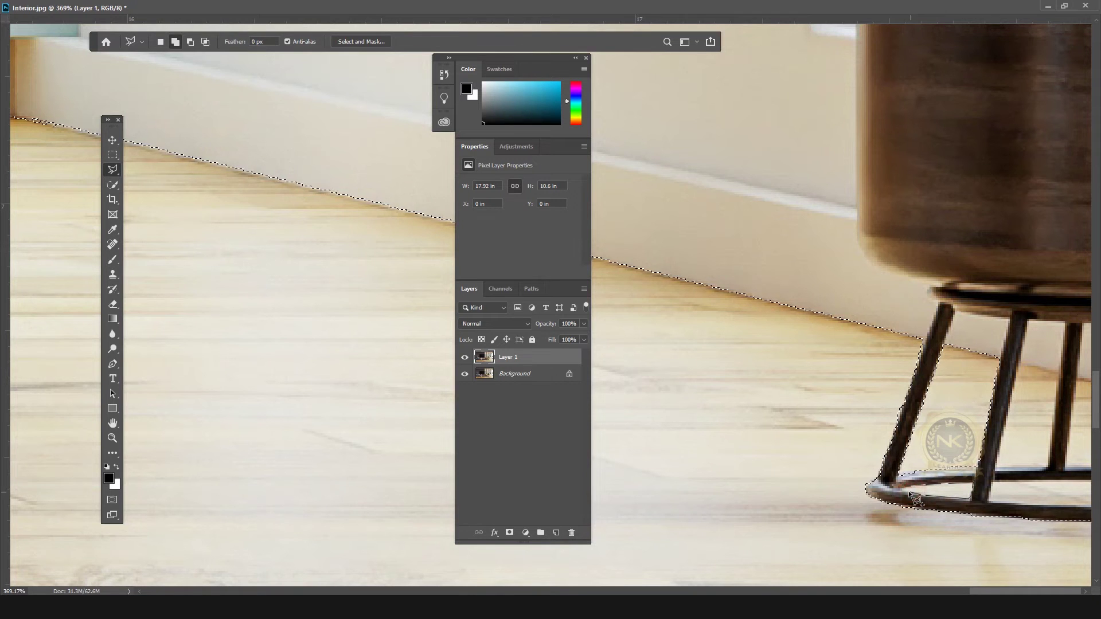
left_click(904, 489)
left_click_drag(1015, 590, 1047, 592)
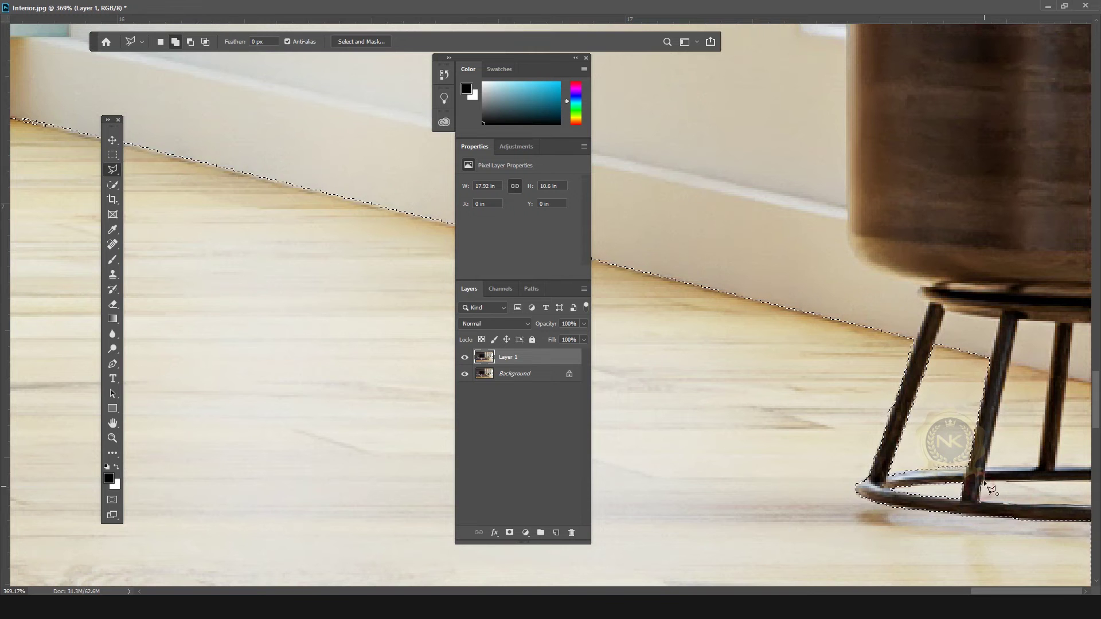
Step: Add the floor between the plant stand's second and third legs, and the area beyond the third leg, to the selection
scroll(991, 490, "down", 4)
scroll(858, 445, "up", 2)
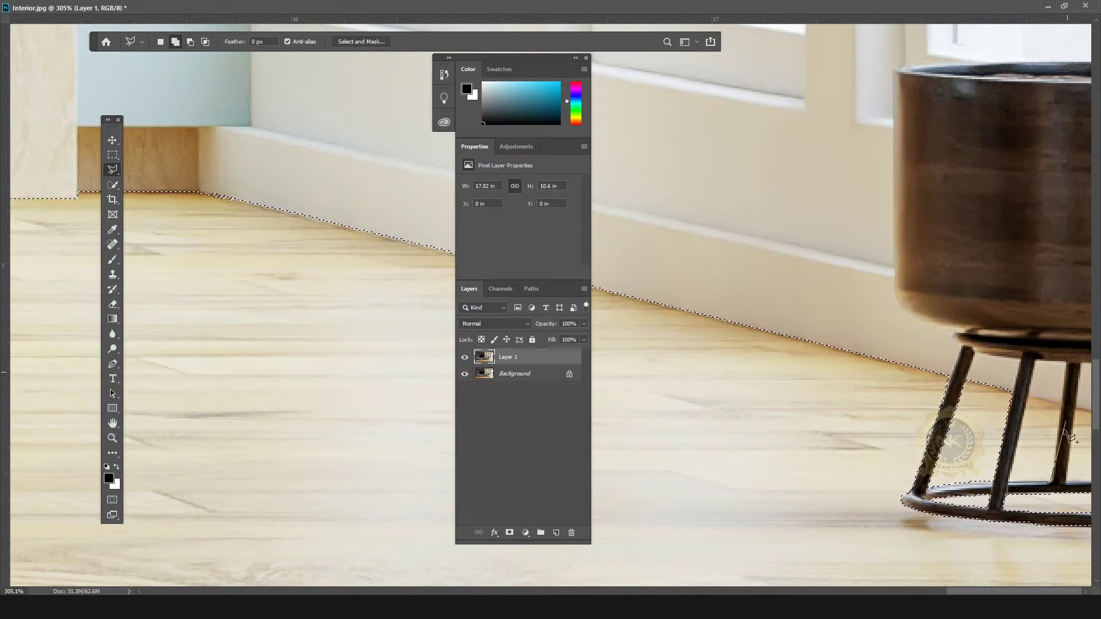
left_click(1066, 362)
left_click(1035, 360)
left_click(1008, 480)
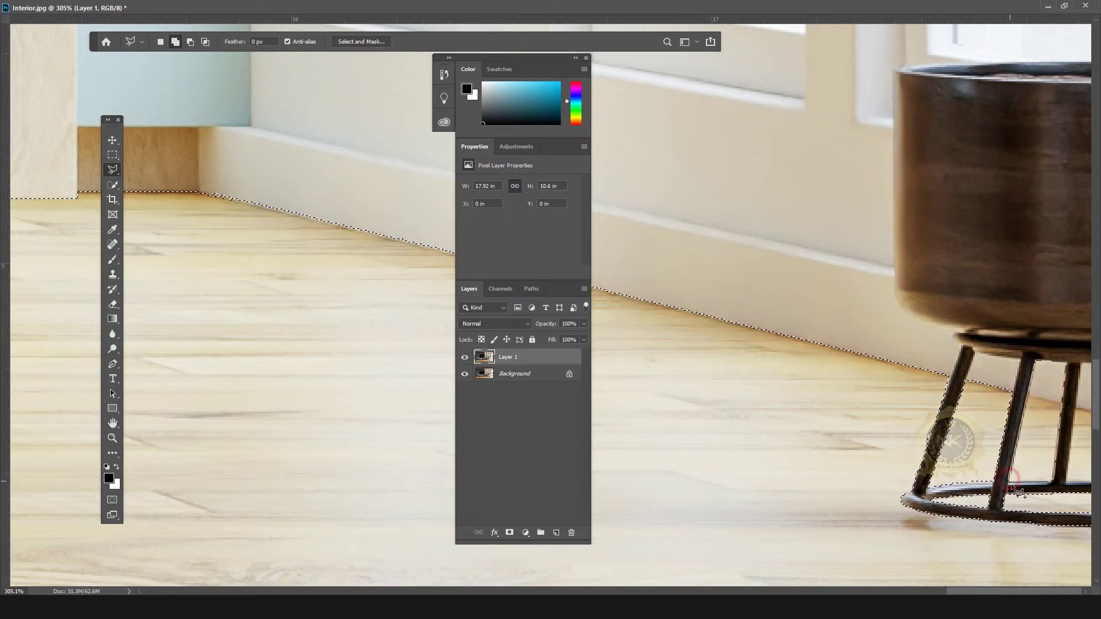
scroll(1066, 488, "up", 2)
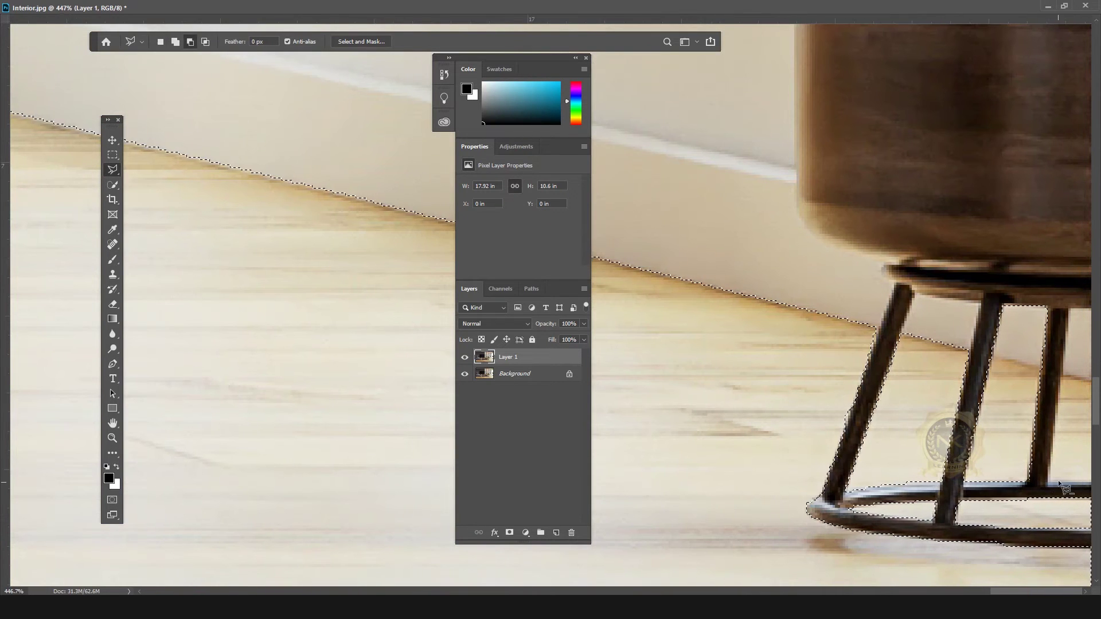
left_click(1069, 310, "shift")
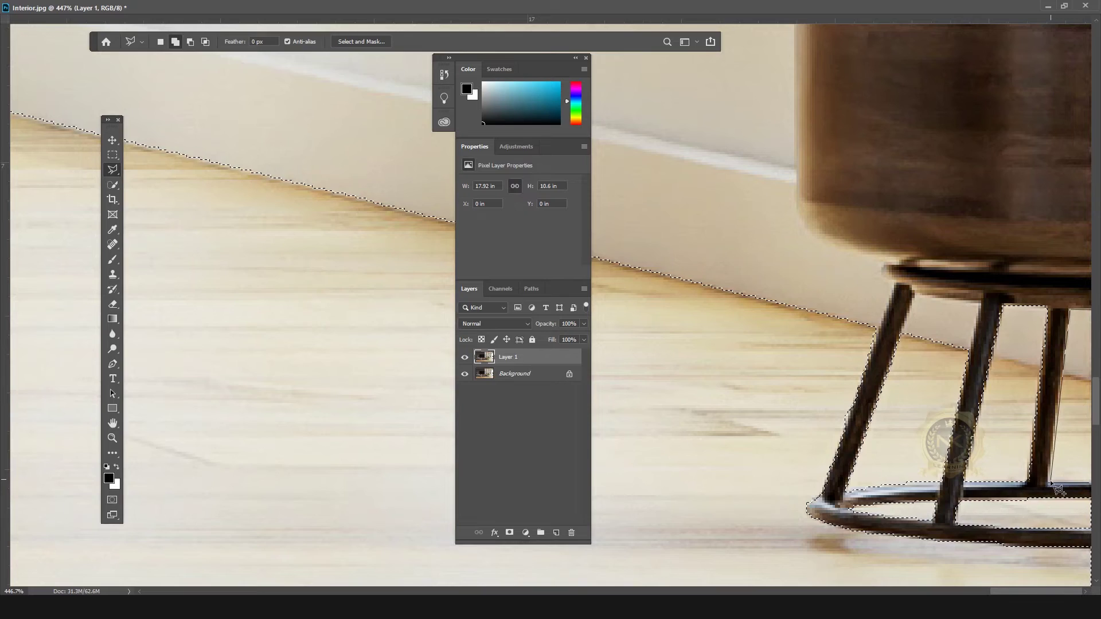
Step: Show the whole photo and move the panel group and toolbox back to the sides of the workspace
scroll(767, 338, "down", 10)
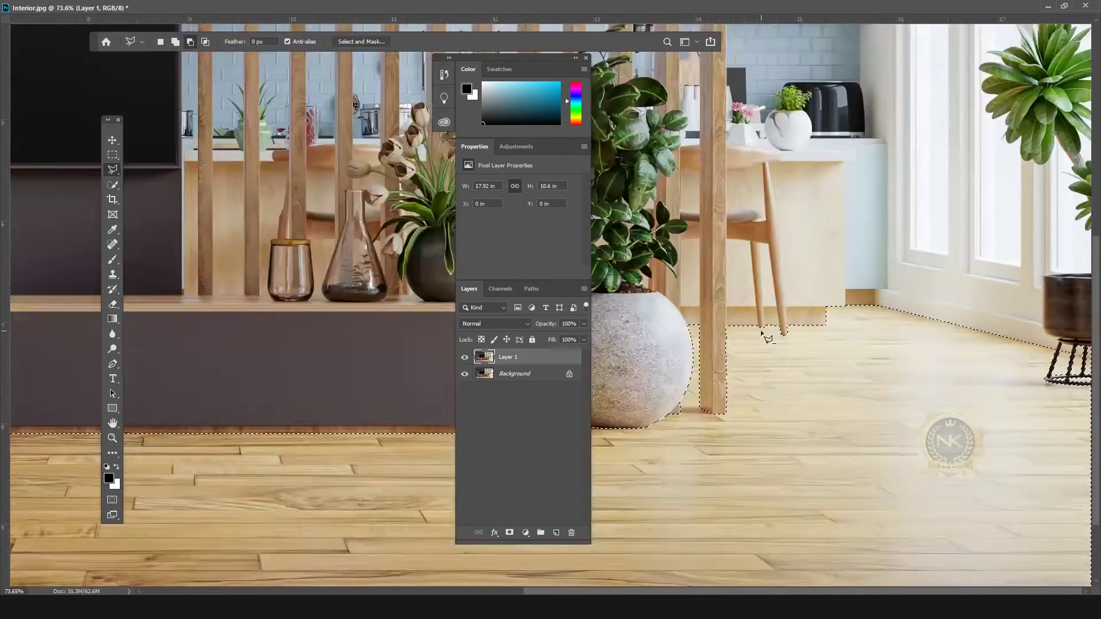
scroll(769, 338, "down", 3)
left_click_drag(533, 59, 1023, 70)
left_click_drag(110, 120, 46, 113)
Step: Delete the selected floor from Layer 1 and hide the Background layer
left_click(1014, 368)
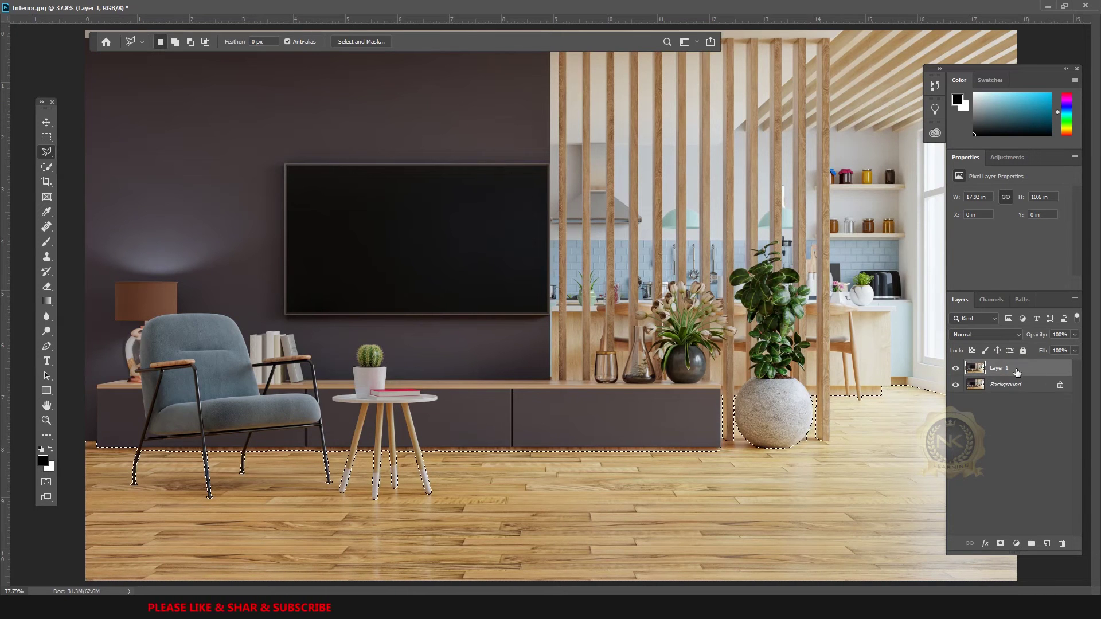
key("Delete")
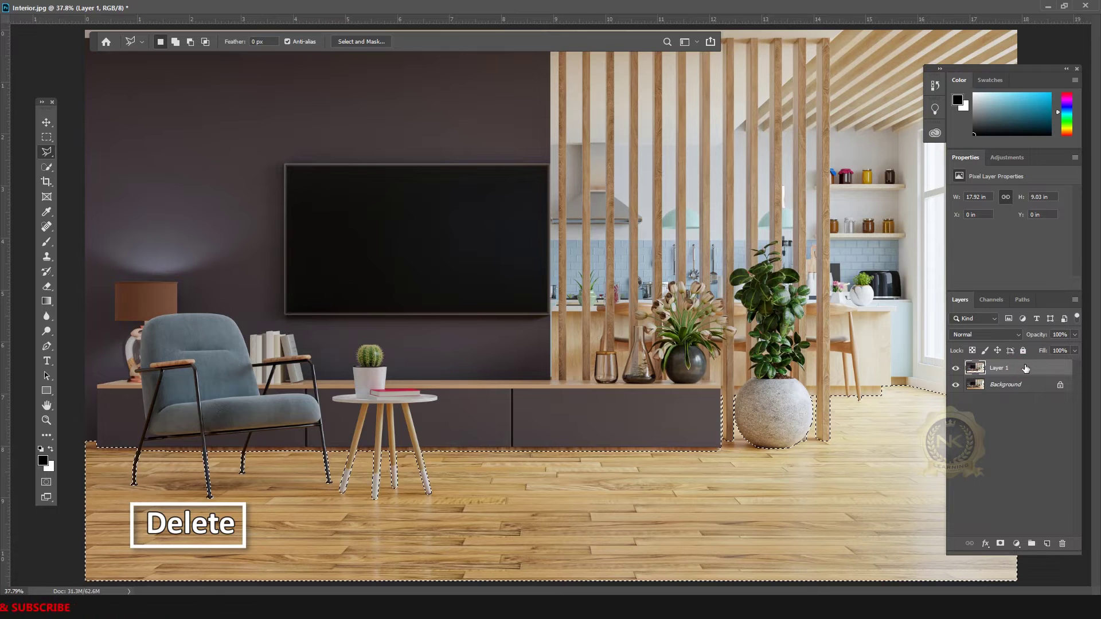
left_click(957, 385)
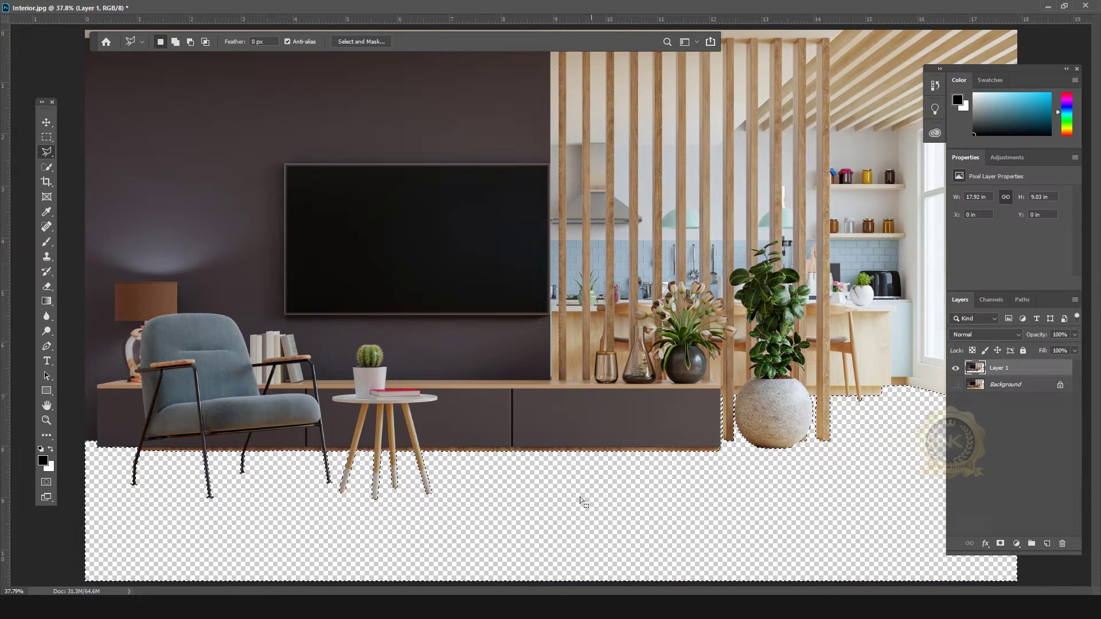
Step: Deselect the floor area with the Rectangular Marquee tool and make the Background layer visible again
left_click(45, 138)
left_click(510, 506)
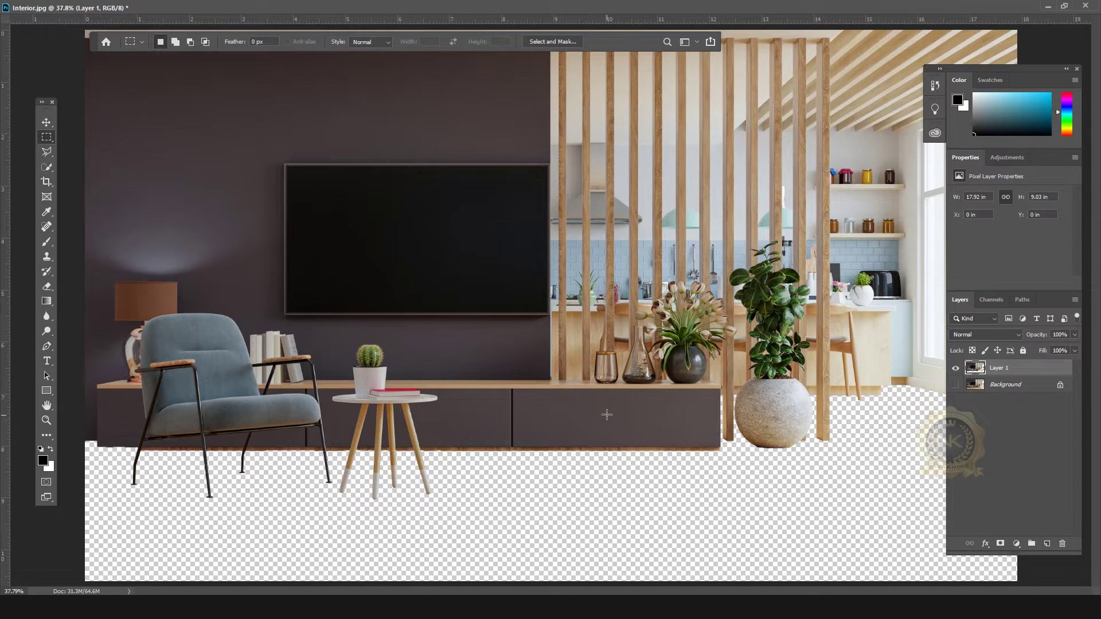
scroll(607, 414, "down", 4)
scroll(718, 441, "up", 2)
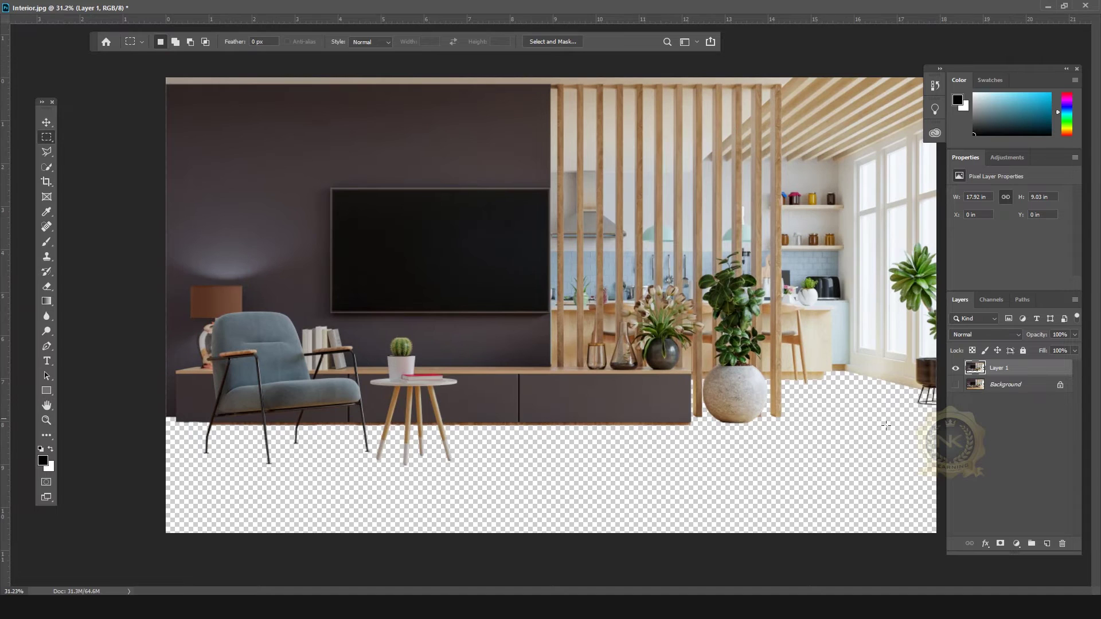
left_click(955, 385)
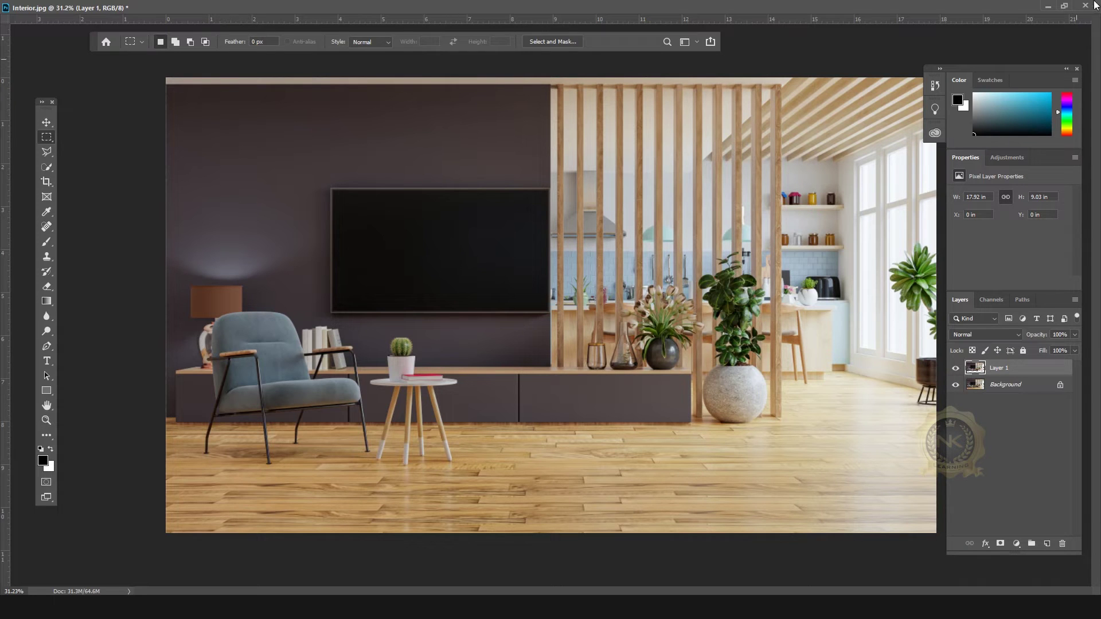
Step: Float the Interior document, bring the Flooring T document forward and copy its entire texture
left_click(1065, 7)
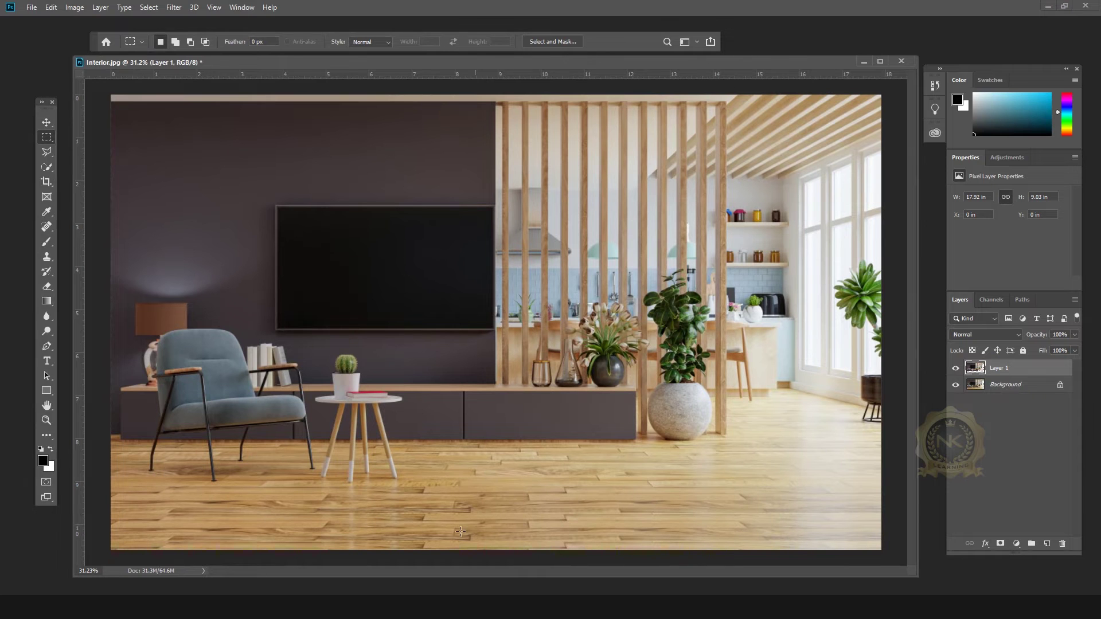
left_click(368, 576)
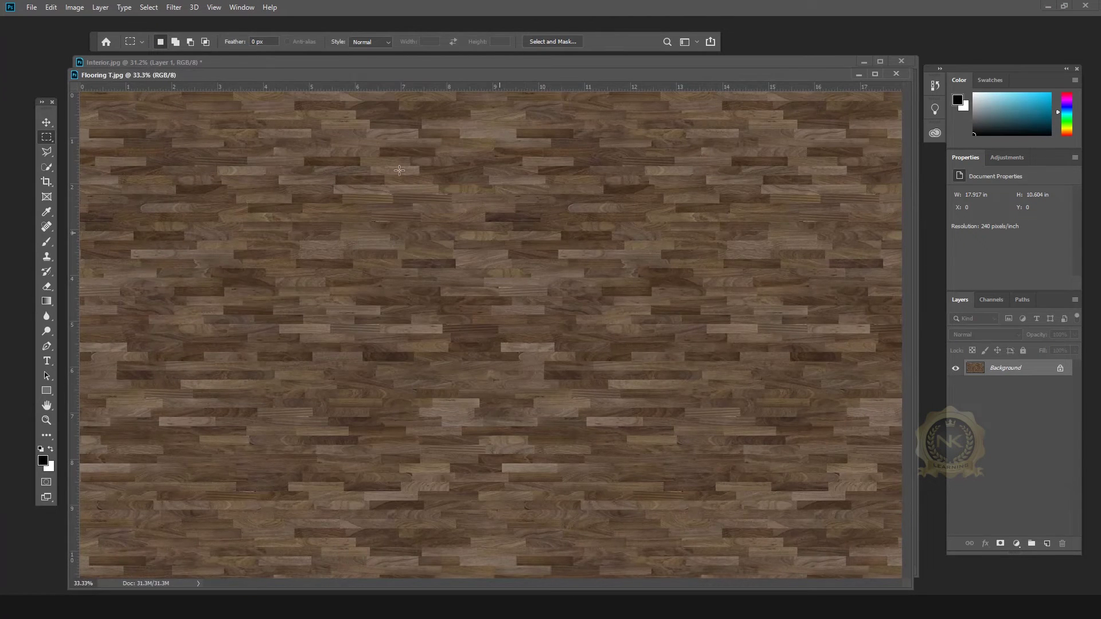
left_click_drag(156, 78, 465, 152)
key("ctrl+c")
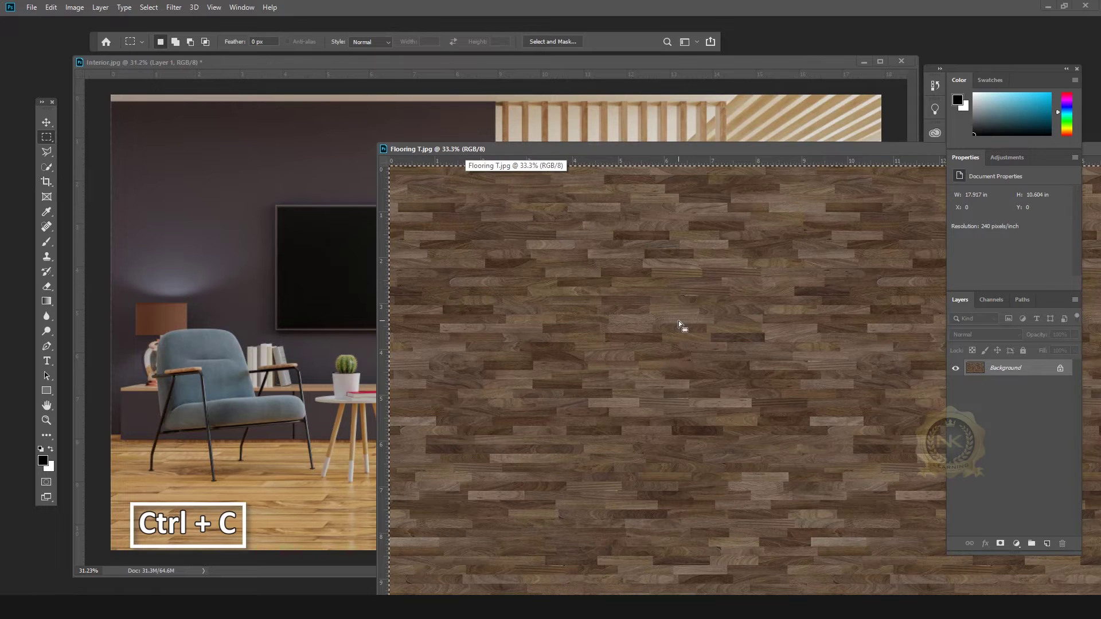
Step: Paste the flooring texture into the Interior document and place its layer between Layer 1 and Background
left_click(320, 253)
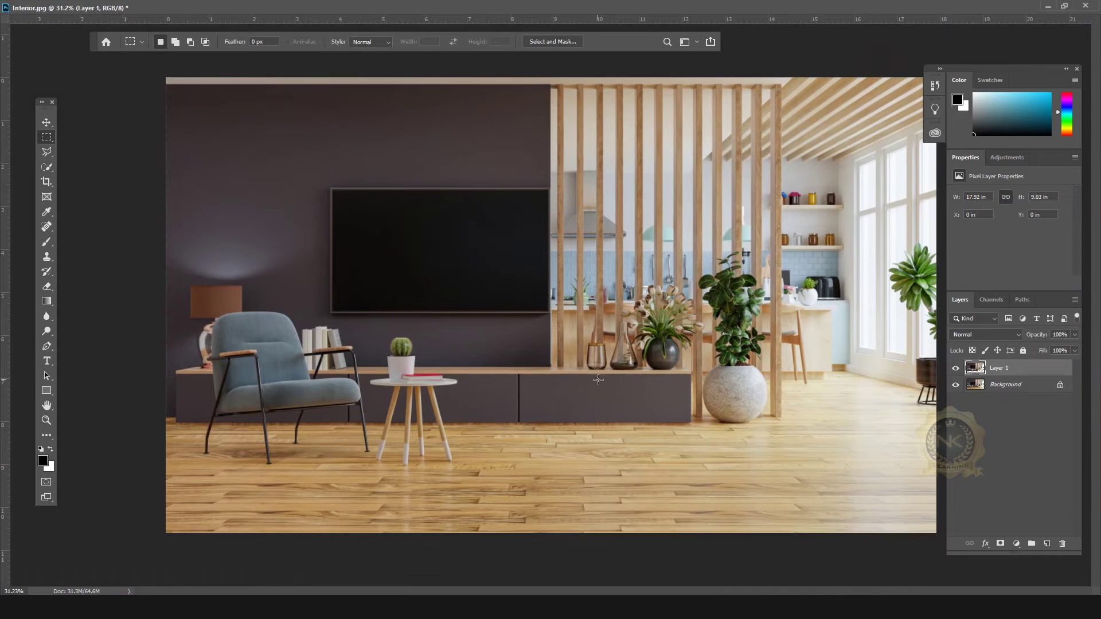
key("ctrl+v")
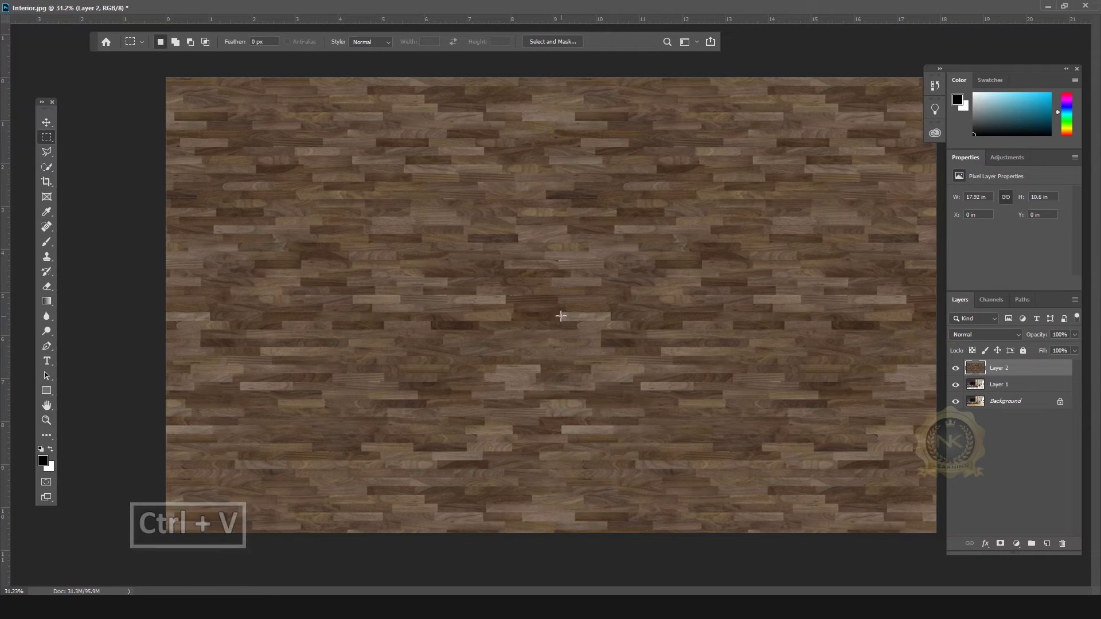
left_click_drag(999, 371, 1001, 393)
scroll(658, 403, "down", 4)
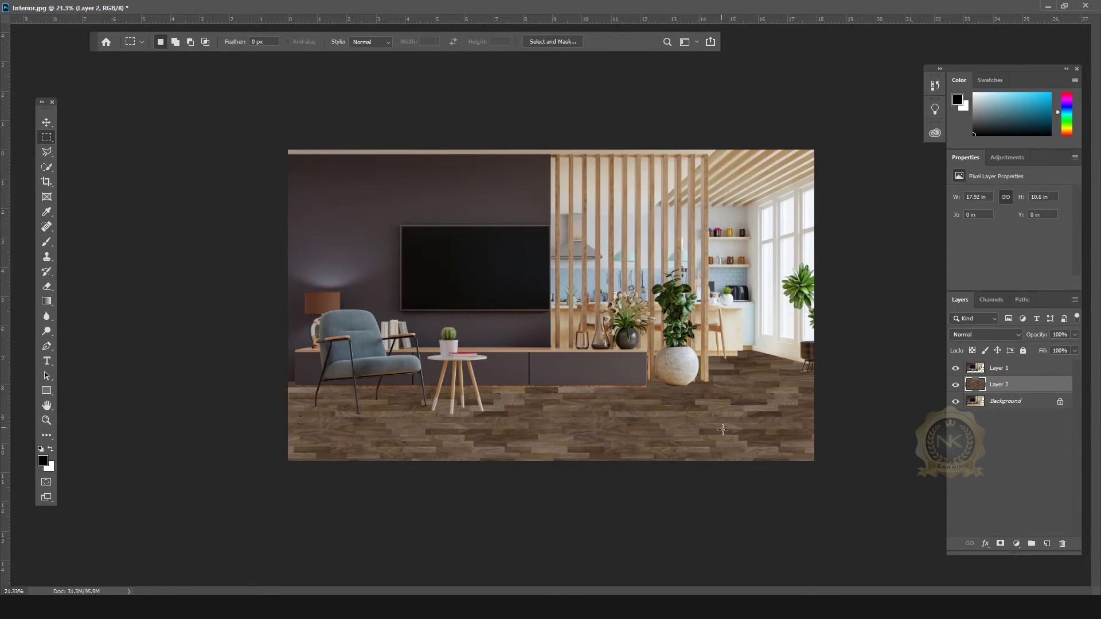
scroll(721, 429, "up", 2)
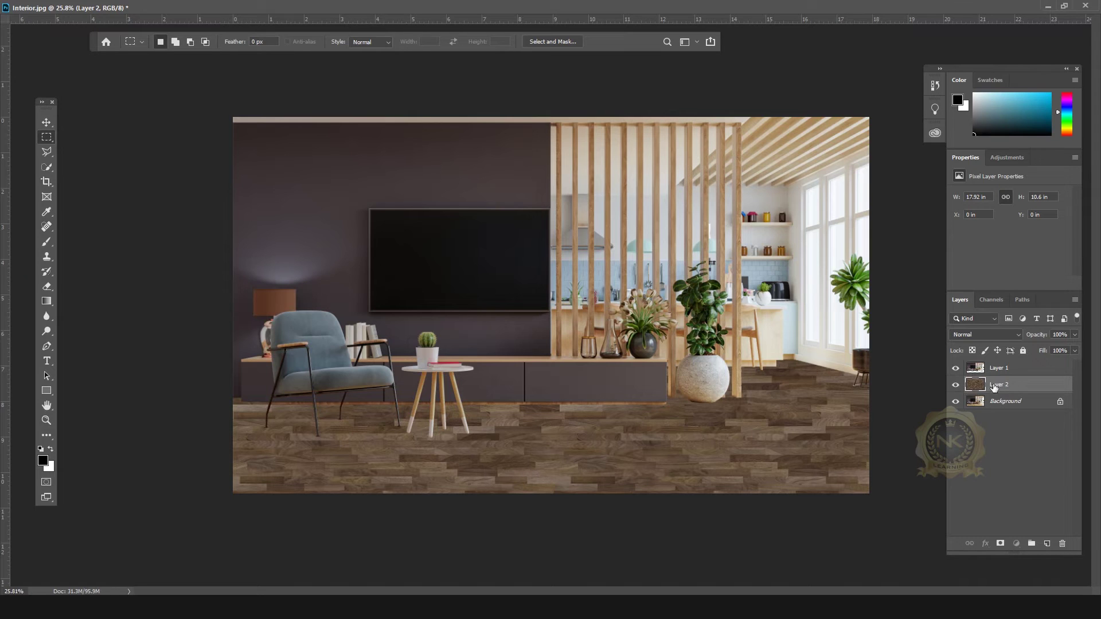
Step: Apply a Perspective transform to Layer 2 that widens the flooring's bottom edge on both sides, to about 134% width
left_click(46, 123)
key("ctrl+t")
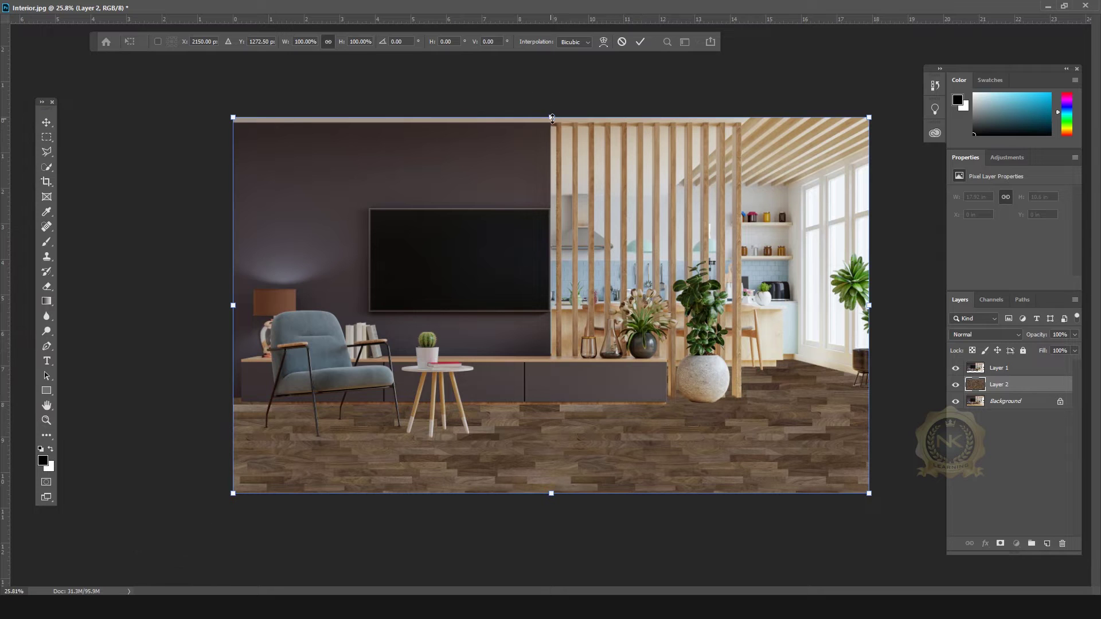
left_click_drag(551, 118, 554, 155)
key("ctrl+z")
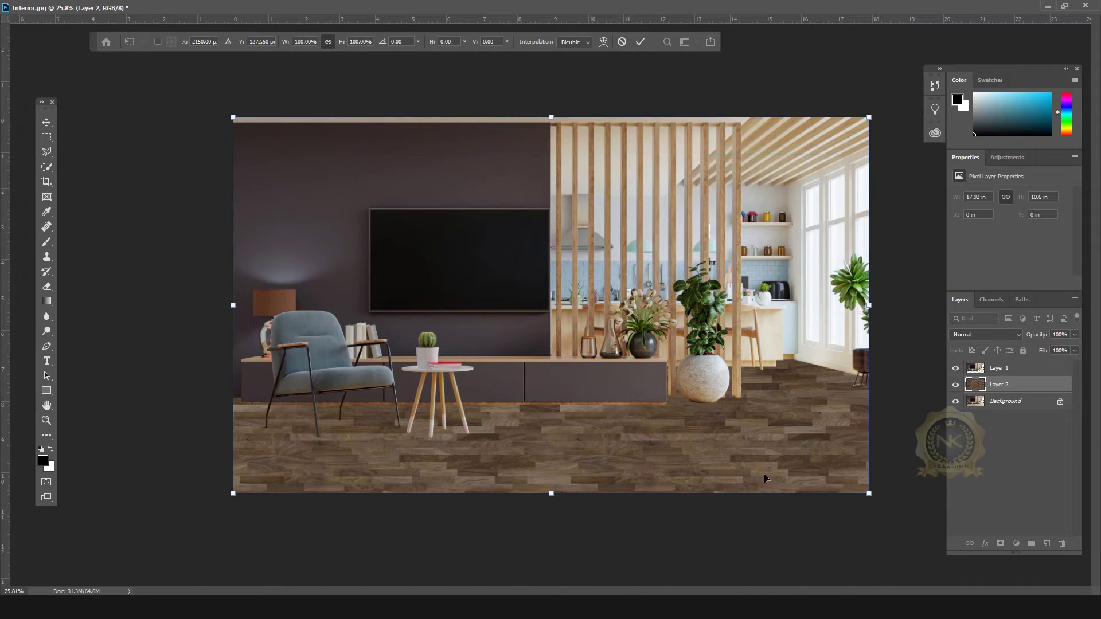
scroll(654, 392, "down", 5)
scroll(765, 426, "up", 3)
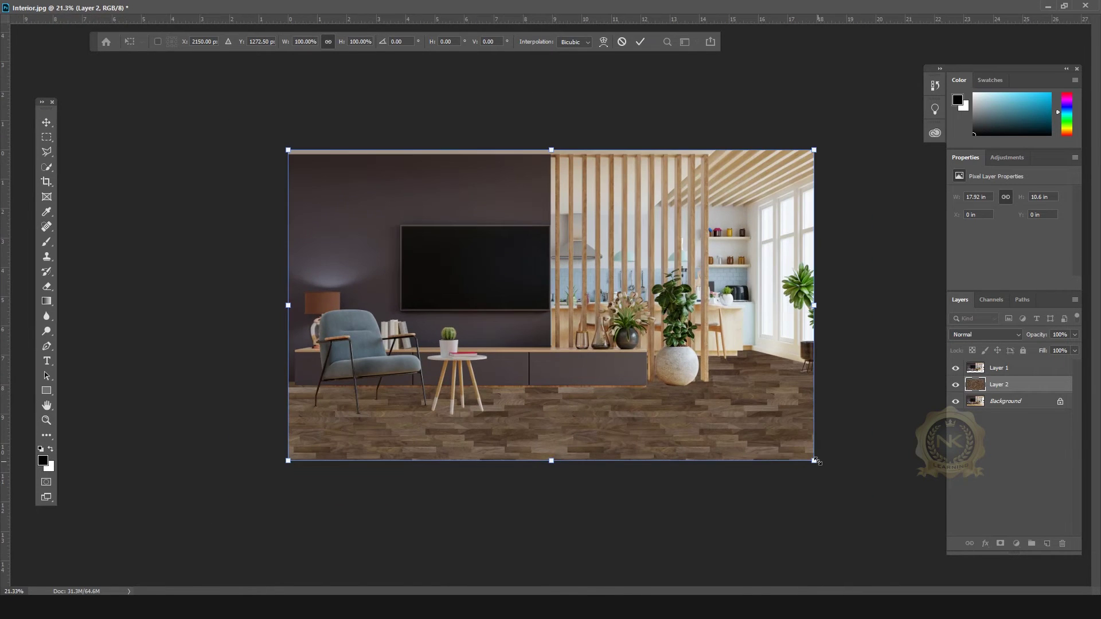
right_click(700, 315)
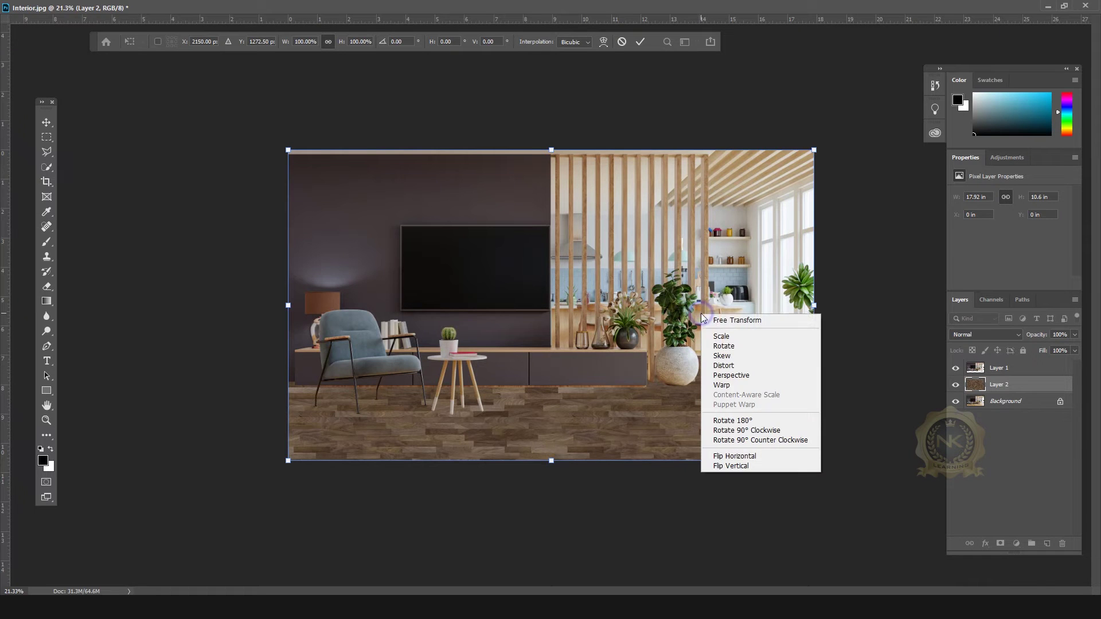
left_click(739, 376)
left_click_drag(817, 468, 912, 496)
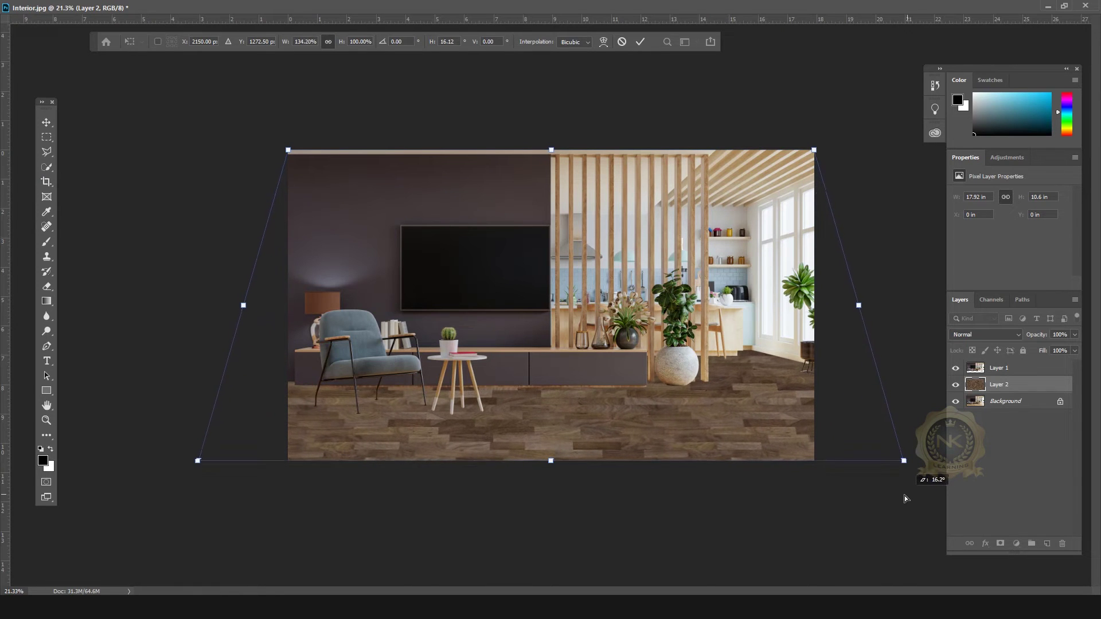
key("Return")
Step: Transform Layer 2 again, lowering its top edge to about 56% height and spreading its bottom corners outwards against a narrower top
key("ctrl+t")
left_click(551, 150)
left_click_drag(553, 167, 549, 287)
left_click_drag(901, 461, 1008, 461)
left_click_drag(900, 289, 757, 287)
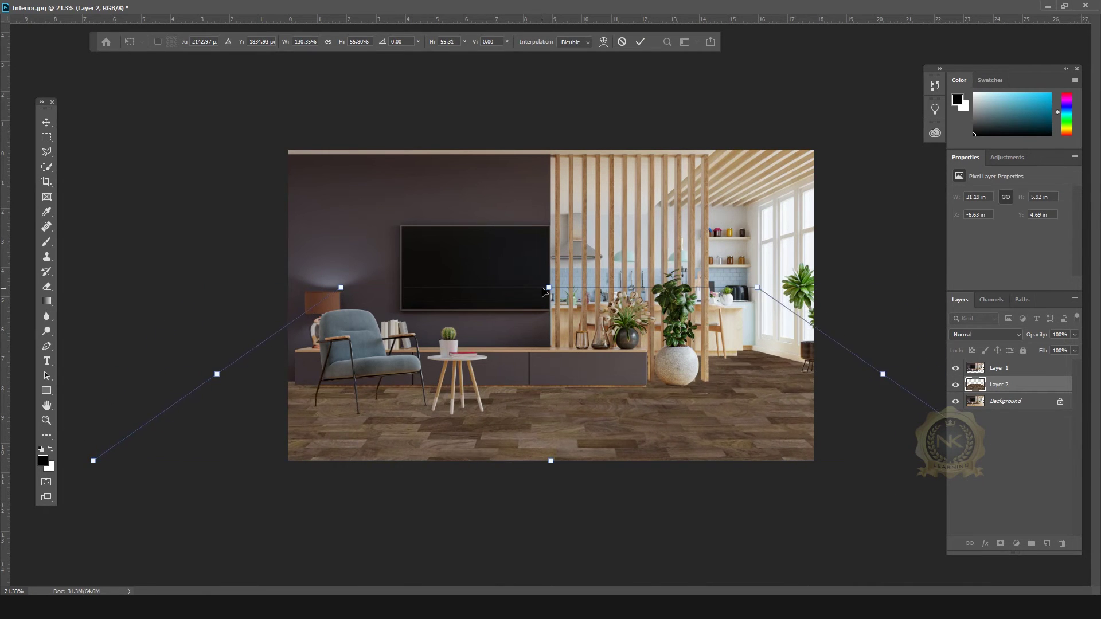
Step: Return to Free Transform and lower the flooring's top edge to about 37% height, near the top of the TV cabinet
right_click(547, 288)
key("Escape")
right_click(549, 288)
left_click(591, 331)
right_click(549, 288)
left_click(733, 314)
right_click(539, 288)
left_click(580, 296)
left_click_drag(549, 291, 552, 352)
left_click_drag(761, 348, 793, 364)
key("ctrl+z")
scroll(775, 397, "down", 5)
key("ctrl+plus")
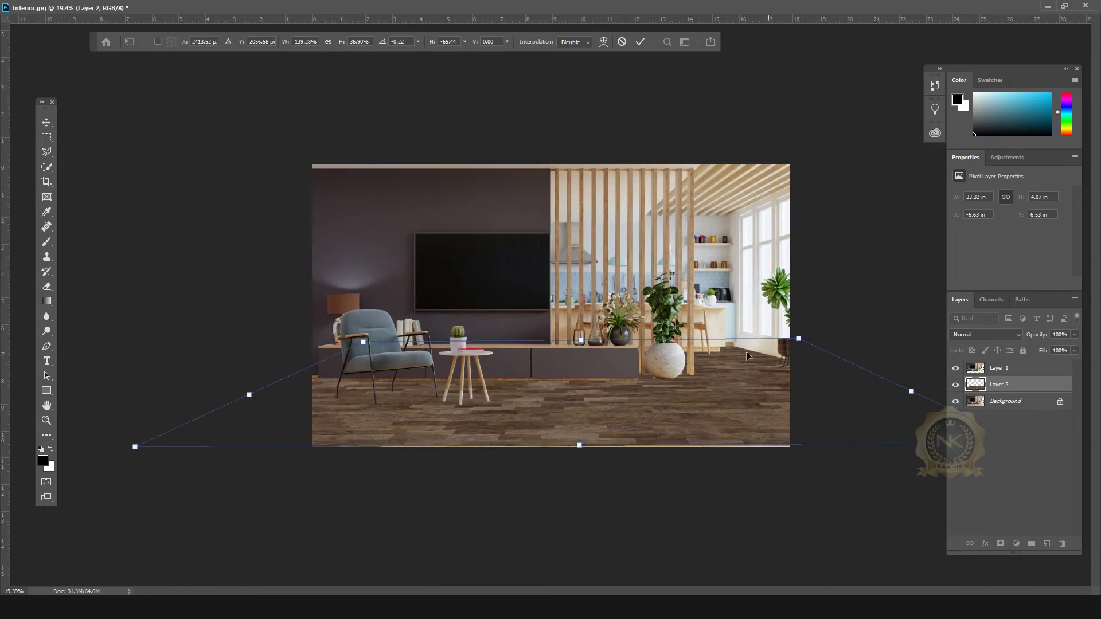
Step: Extend the flooring's left side outwards to about 144% width and stretch its bottom edge below the photo's lower border
left_click_drag(250, 397, 221, 394)
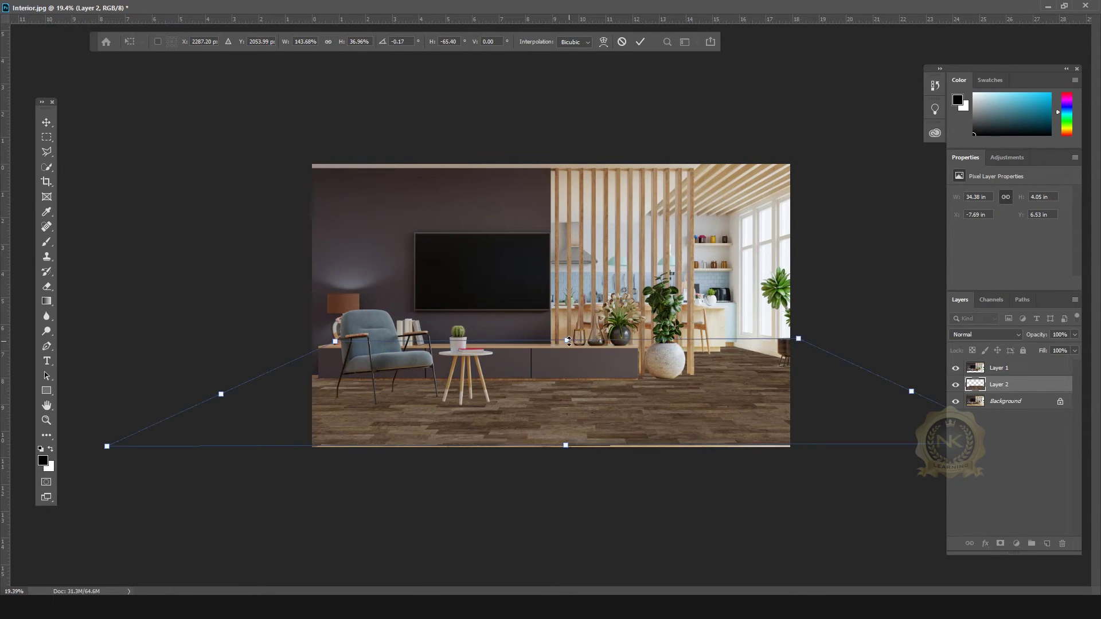
left_click_drag(567, 446, 568, 454)
scroll(629, 431, "up", 4)
left_click_drag(572, 521, 589, 566)
scroll(614, 442, "down", 9)
Step: Try to narrow the flooring texture by pulling its right and left sides inwards
left_click_drag(899, 418, 815, 415)
key("ctrl+z")
scroll(816, 403, "up", 5)
scroll(831, 393, "down", 4)
left_click_drag(856, 377, 808, 376)
left_click_drag(268, 379, 313, 379)
key("ctrl+plus")
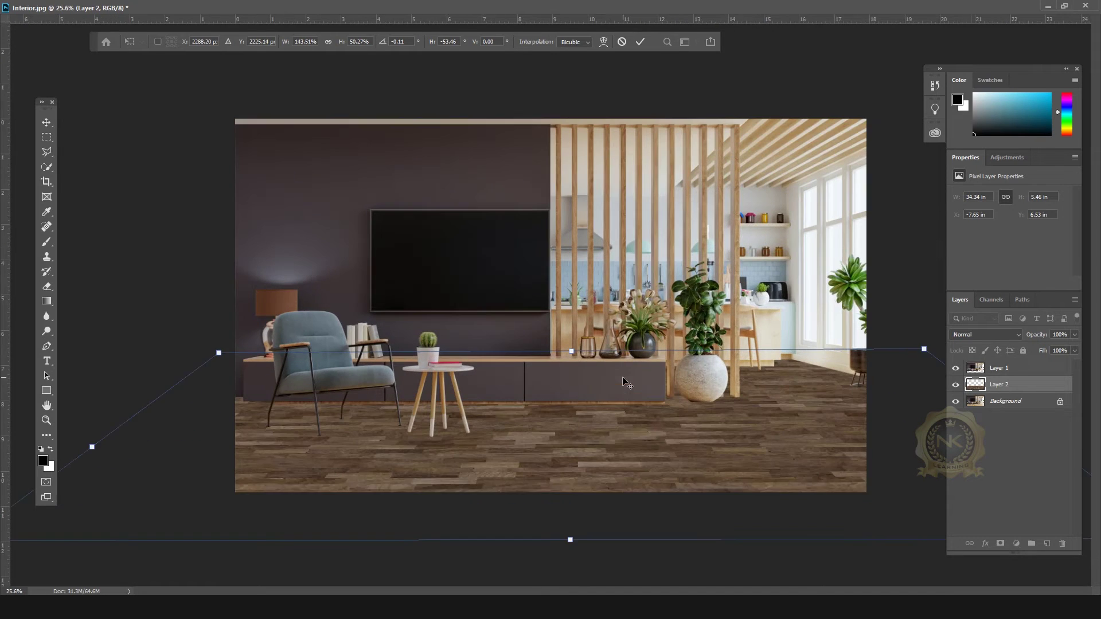
Step: Commit the flooring's transform, maximize the Interior document window and activate the Move tool
key("Return")
key("ctrl+minus")
key("ctrl+t")
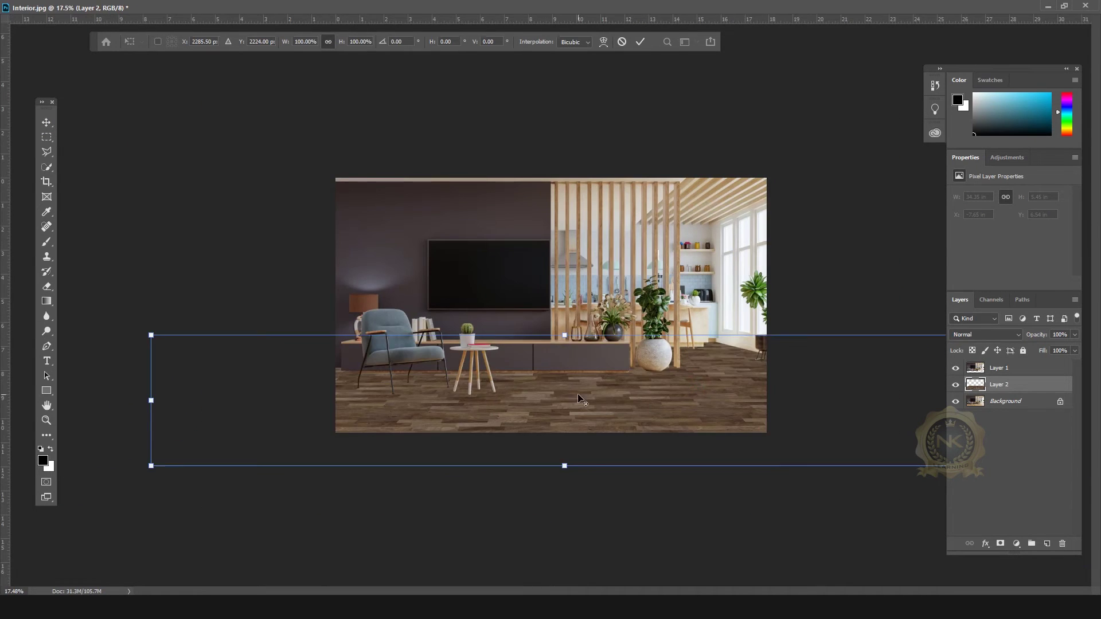
scroll(580, 400, "up", 5)
key("Return")
key("Return")
left_click(882, 67)
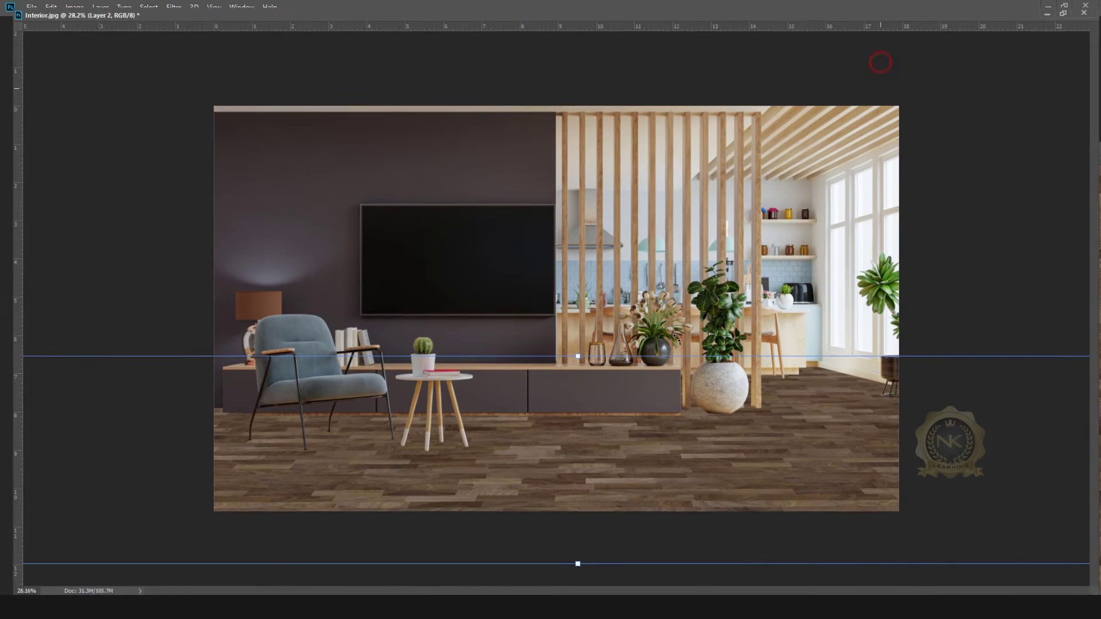
left_click(46, 122)
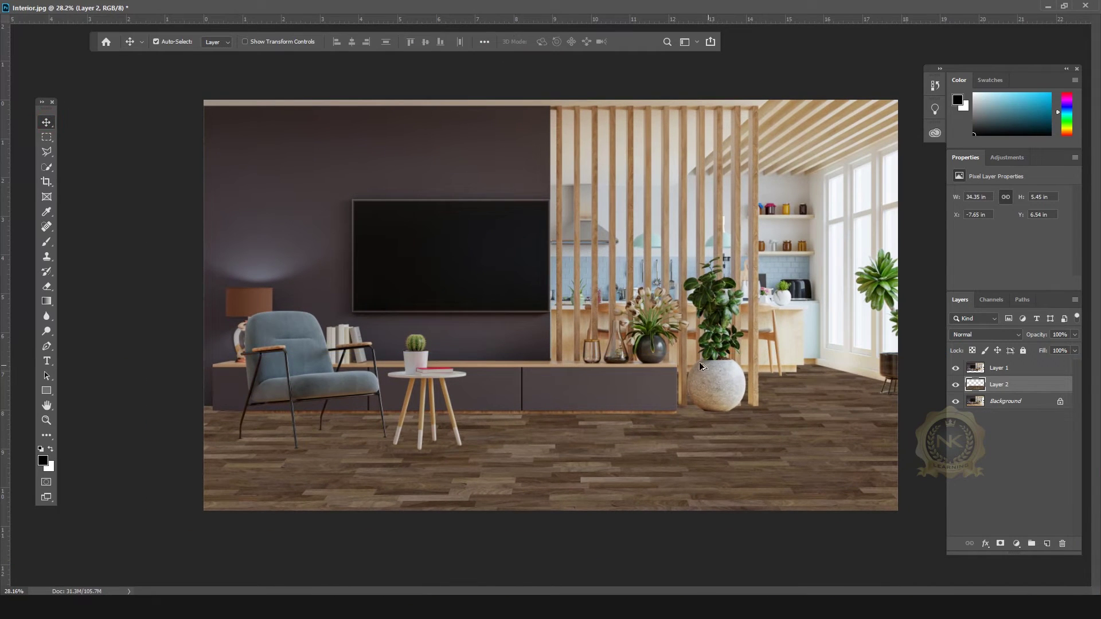
scroll(701, 367, "down", 1)
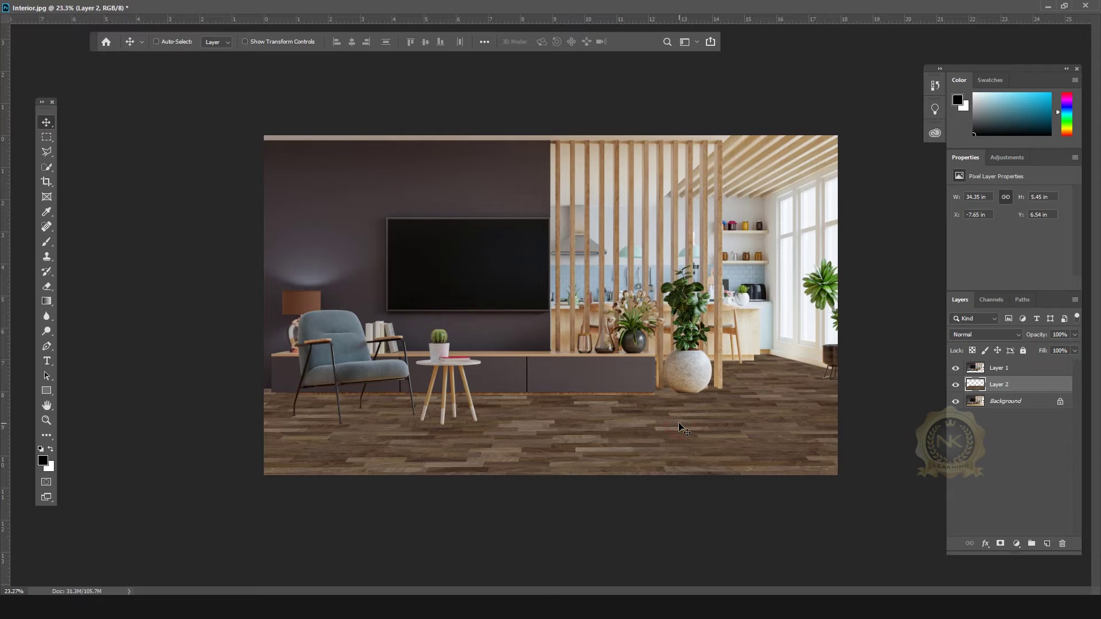
key("ctrl+t")
scroll(723, 379, "down", 2)
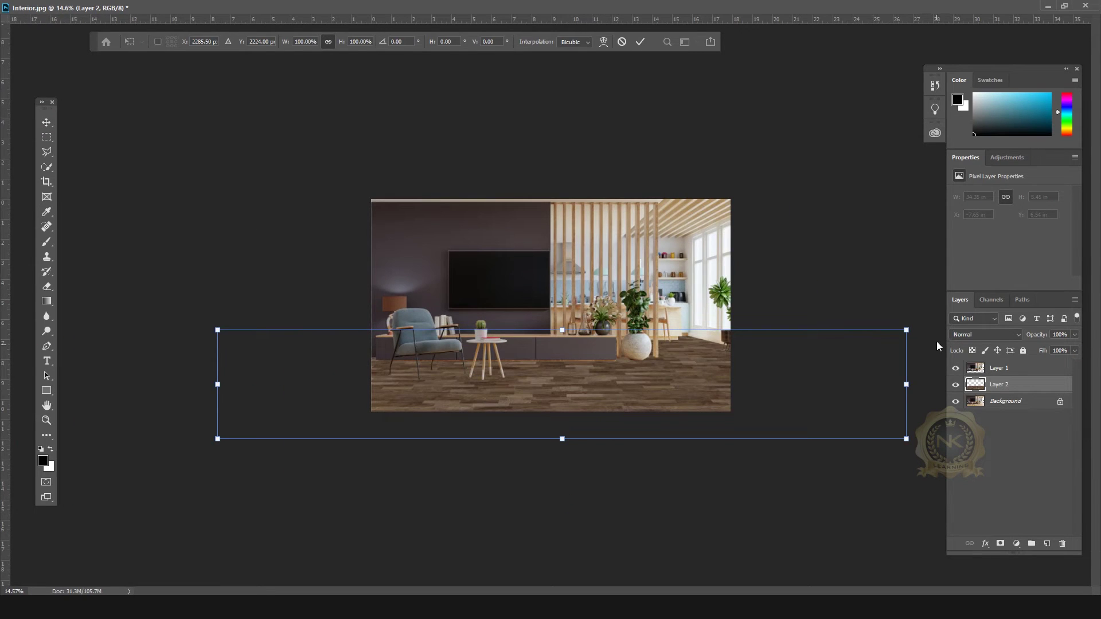
left_click_drag(906, 331, 875, 326)
key("ctrl+z")
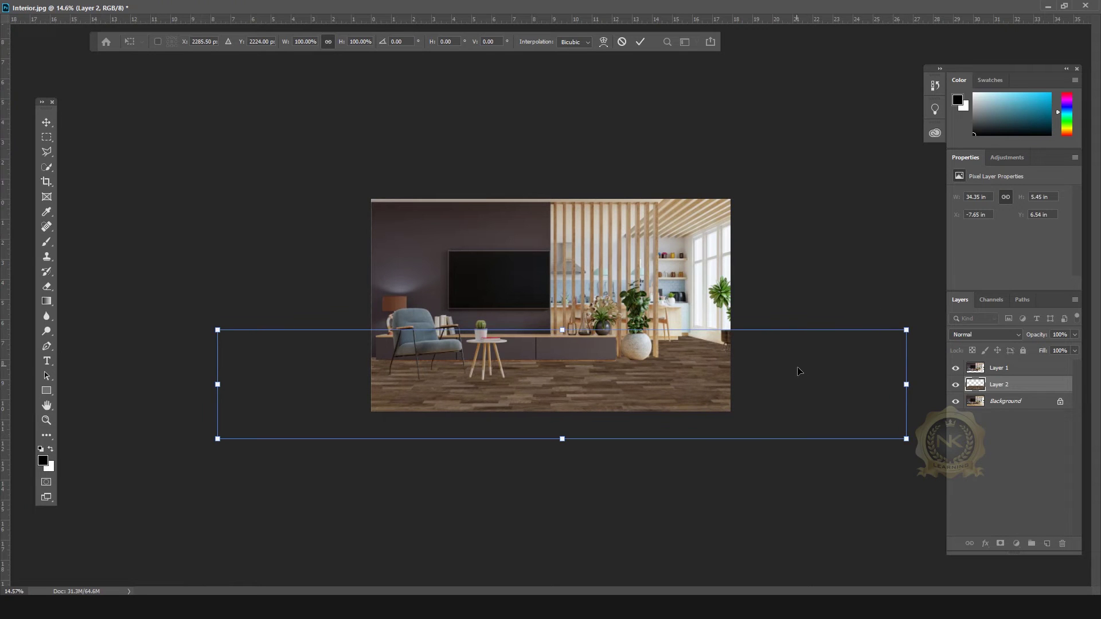
scroll(800, 372, "up", 4)
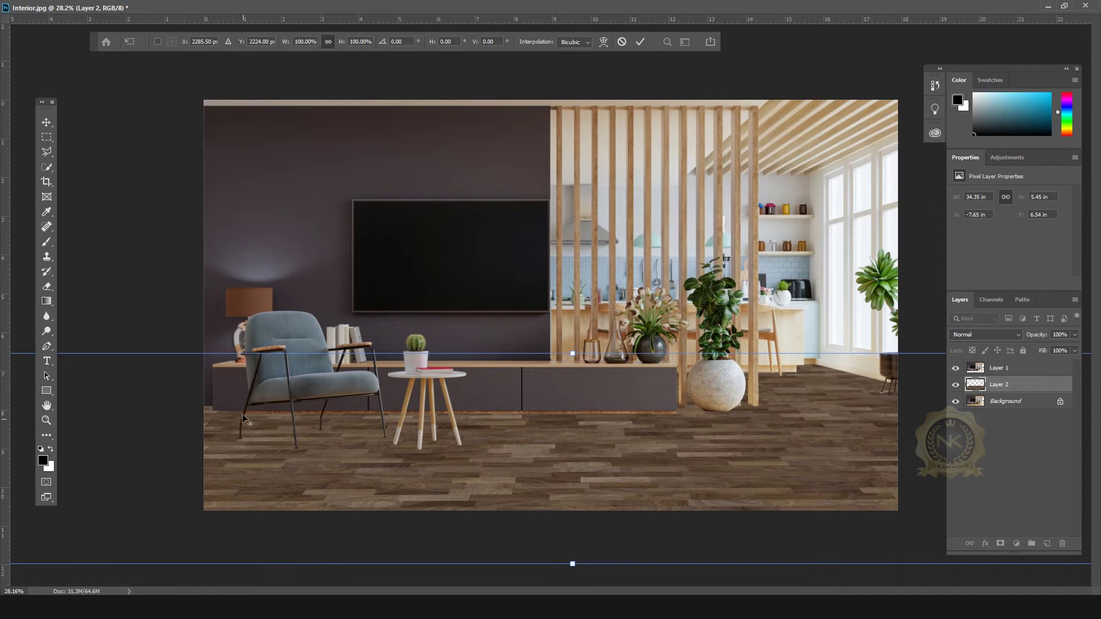
scroll(766, 399, "down", 3)
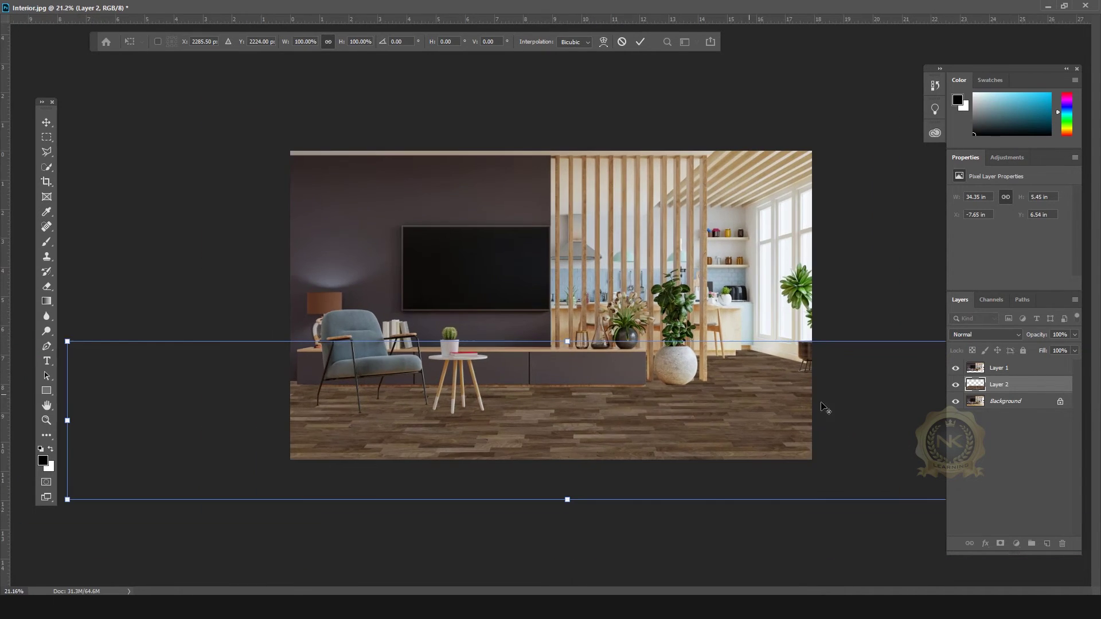
Step: Toggle Layer 2 off and on to compare the original floor with the new flooring
left_click(956, 385)
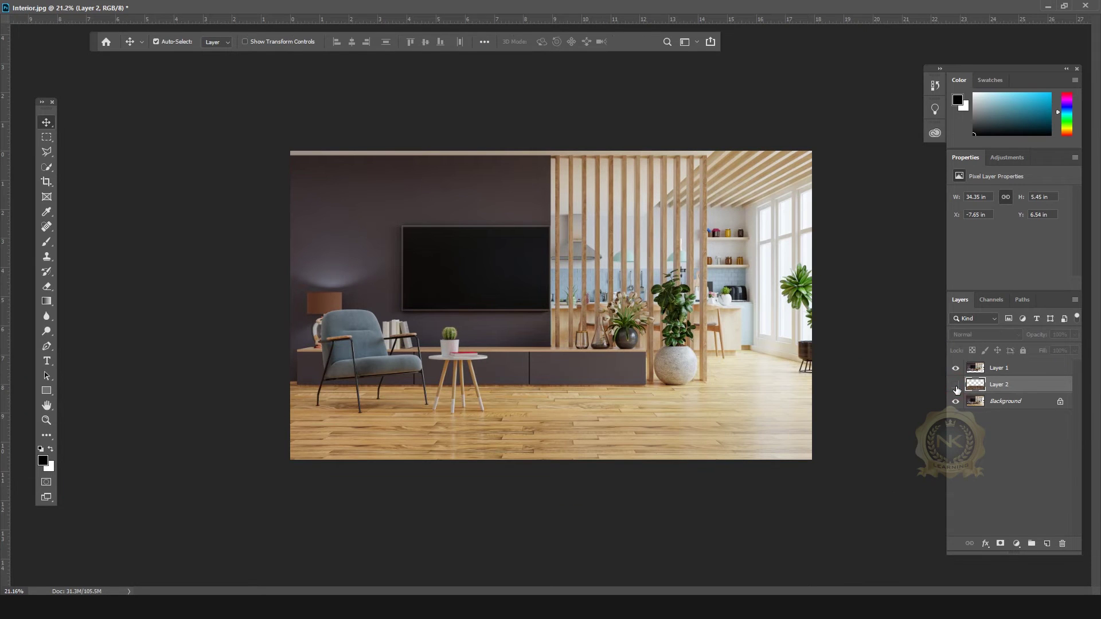
left_click(956, 385)
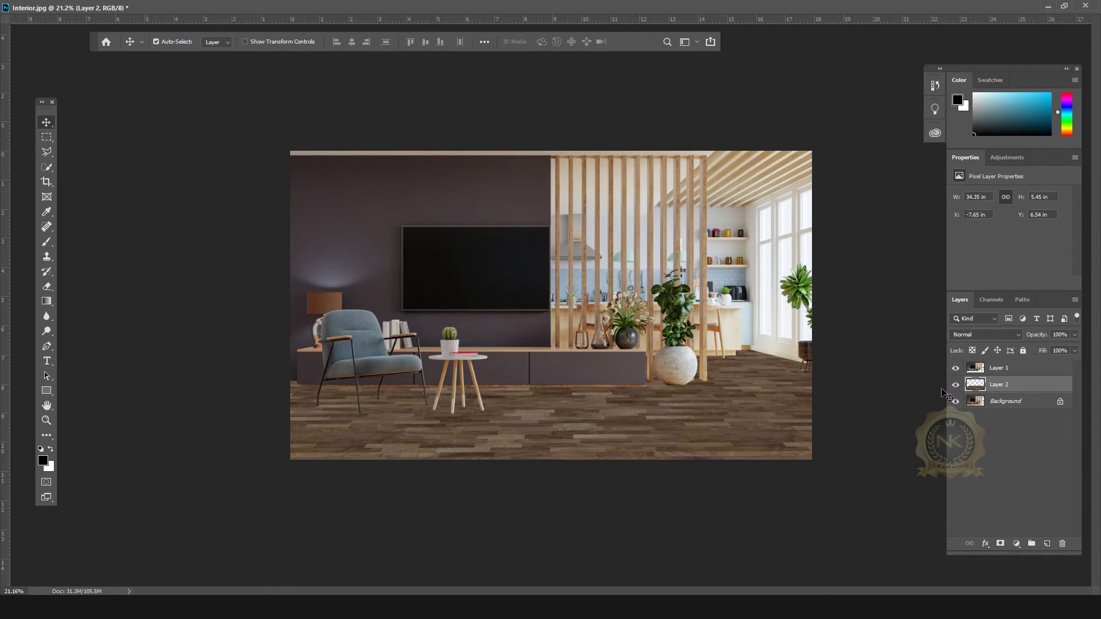
scroll(573, 453, "up", 2)
scroll(657, 436, "down", 1)
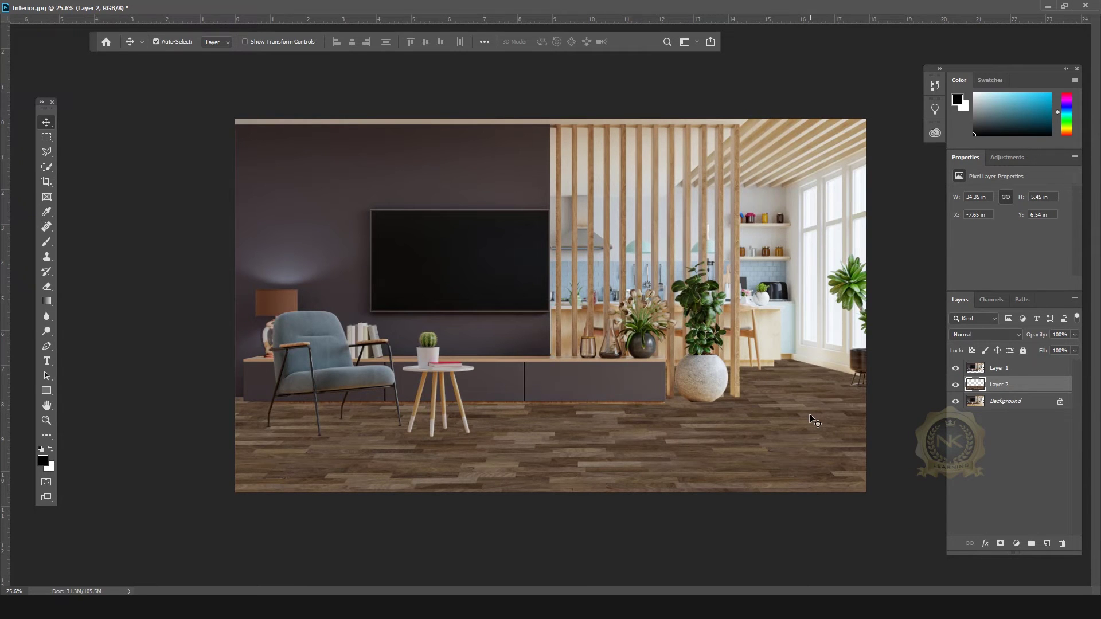
scroll(647, 436, "up", 1)
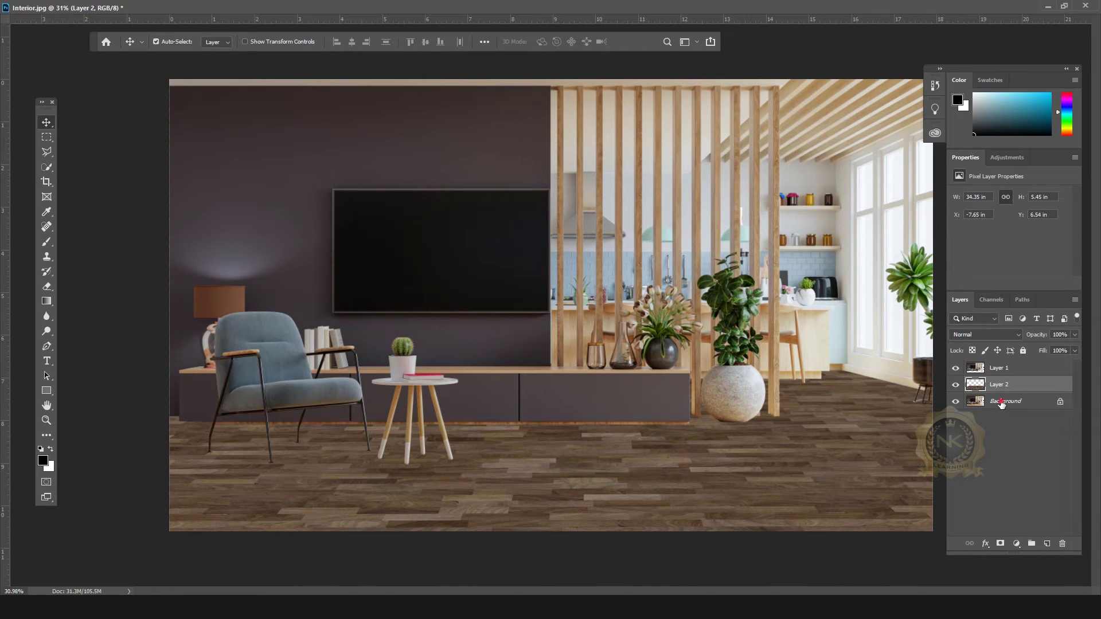
Step: On the Background layer, outline the whole floor area with the Polygonal Lasso, extending past the photo's lower and side edges
left_click(1002, 403)
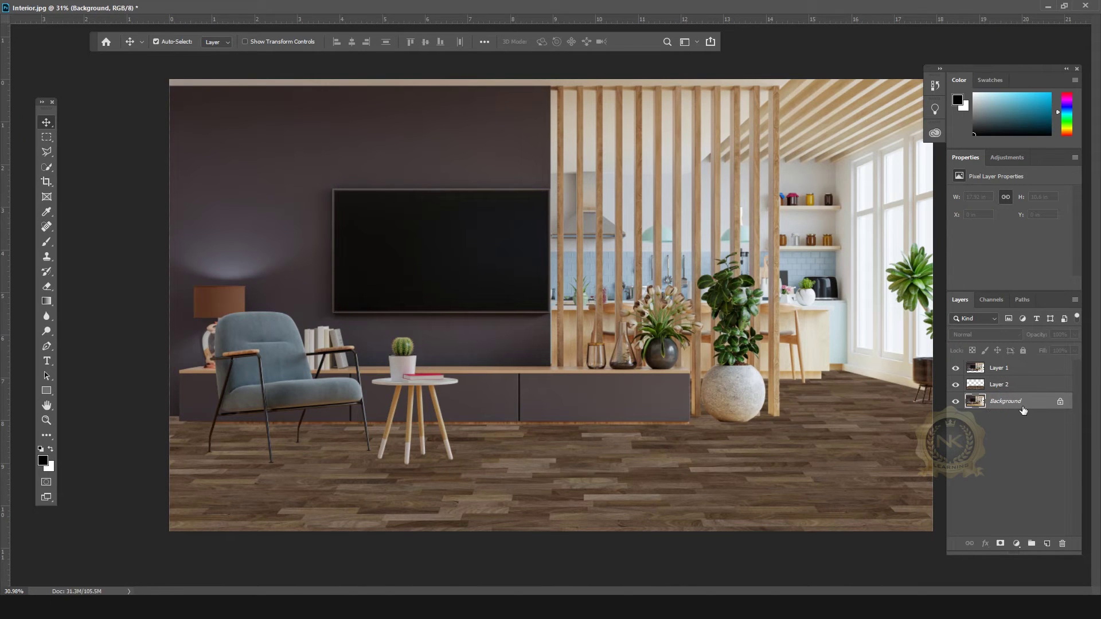
left_click(48, 151)
left_click(168, 406)
left_click(682, 412)
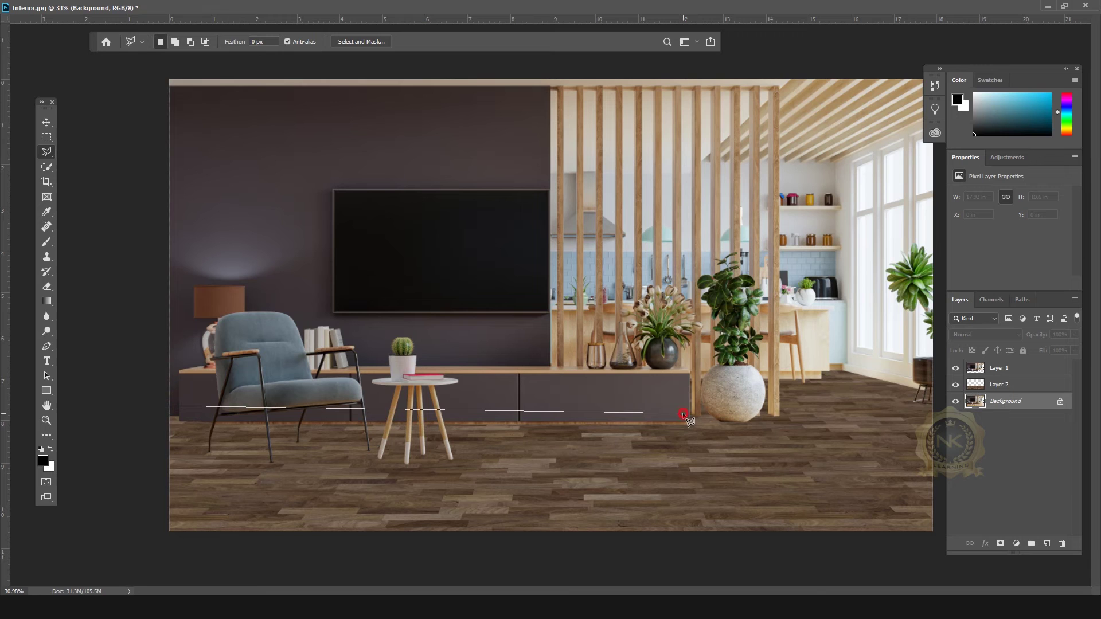
left_click(681, 371)
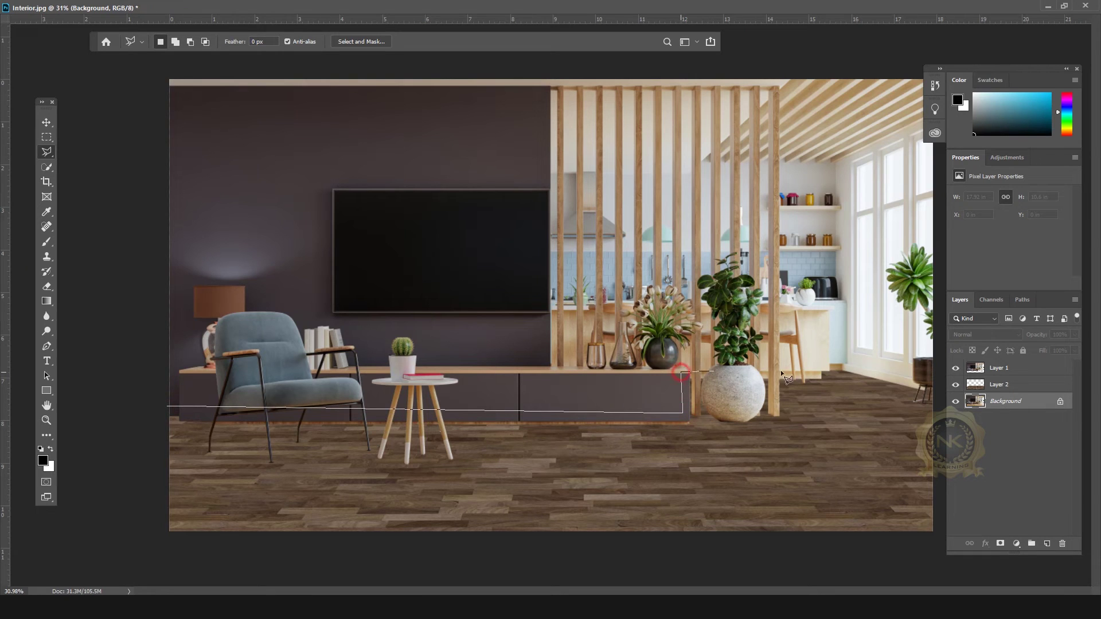
left_click(875, 365)
left_click(941, 384)
left_click(943, 552)
left_click(116, 548)
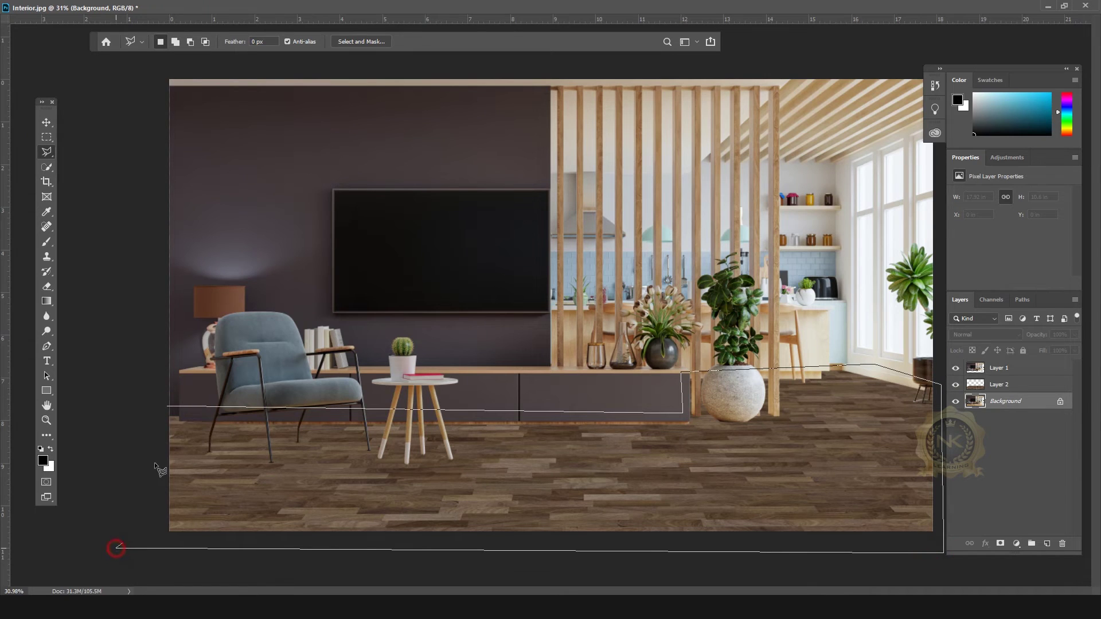
left_click(167, 406)
Step: Copy the selected floor area of the Background layer to a new layer
key("v")
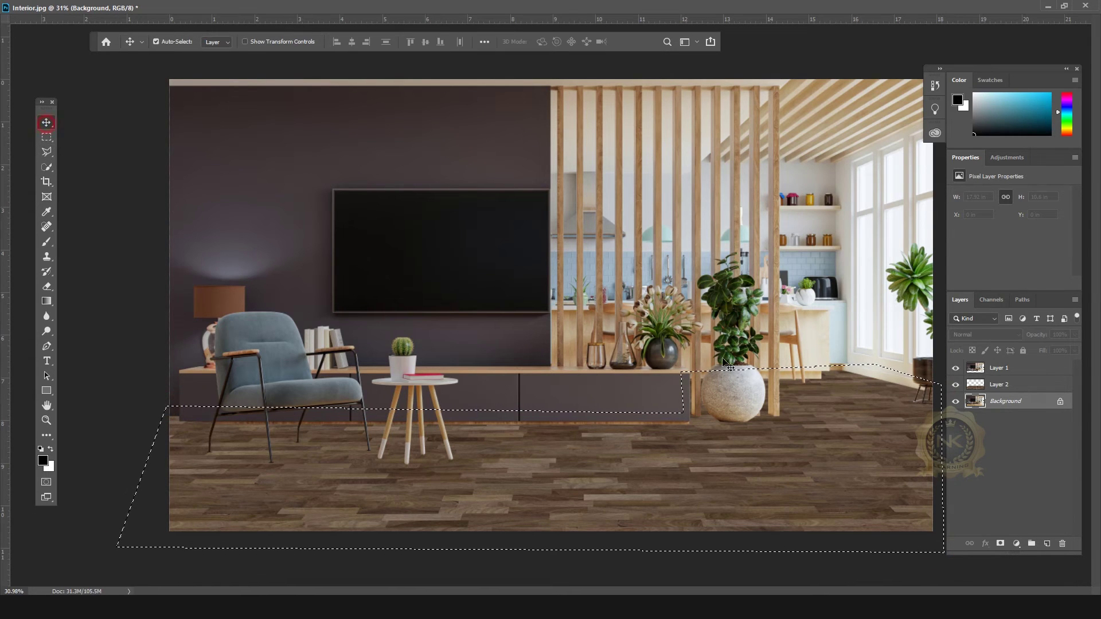
left_click(1006, 401)
key("ctrl+j")
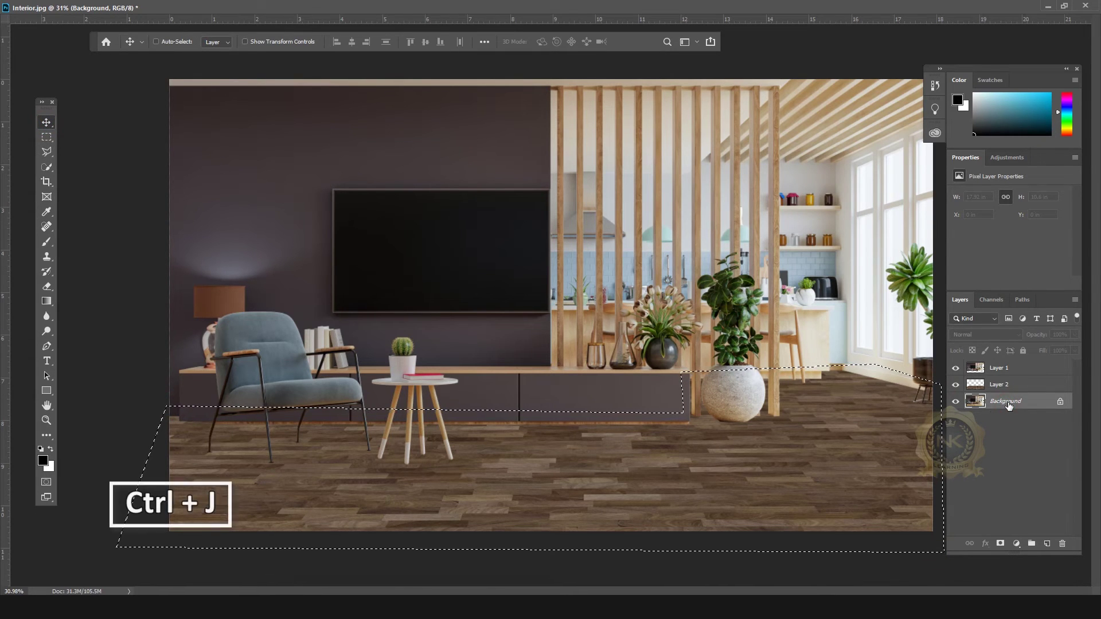
key("ctrl+j")
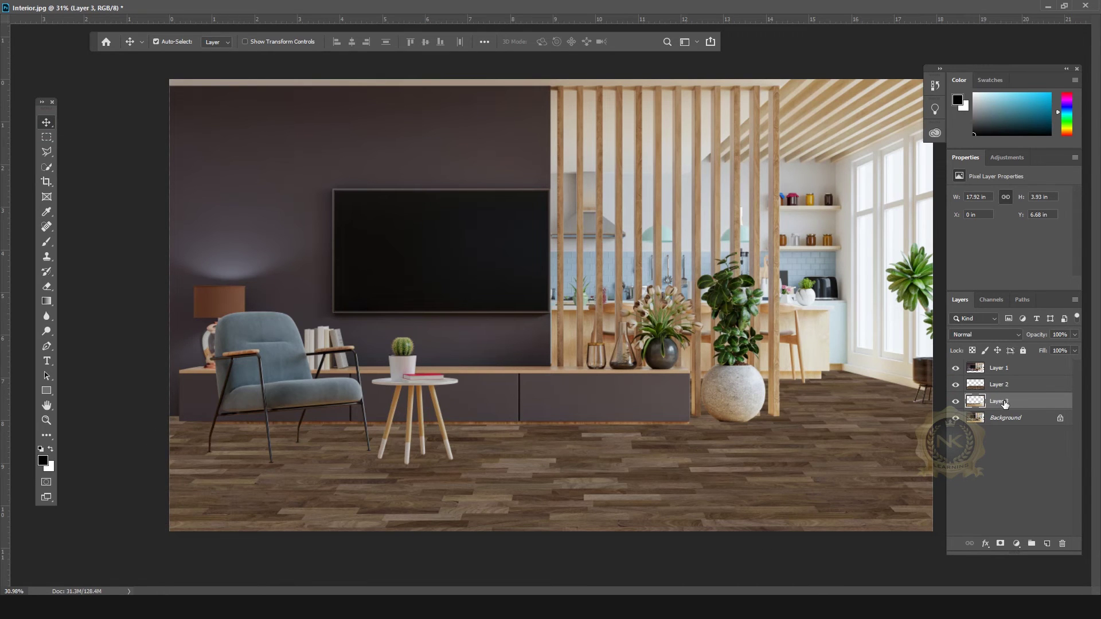
Step: Move the copied floor layer above Layer 2 and set its blend mode to Multiply
left_click_drag(1004, 404, 1002, 380)
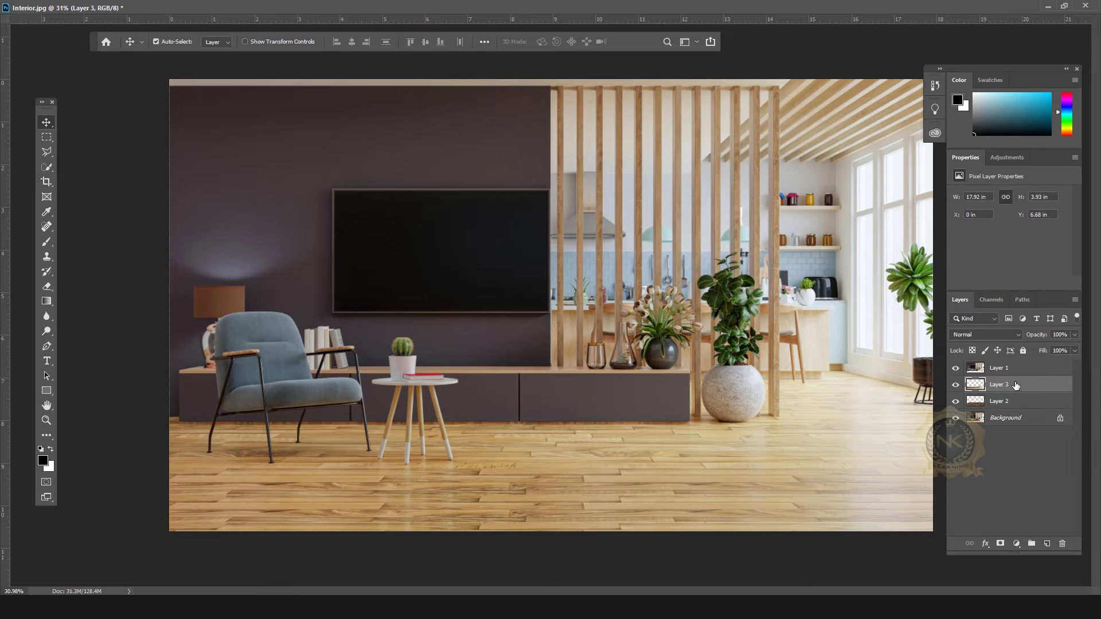
left_click(1000, 336)
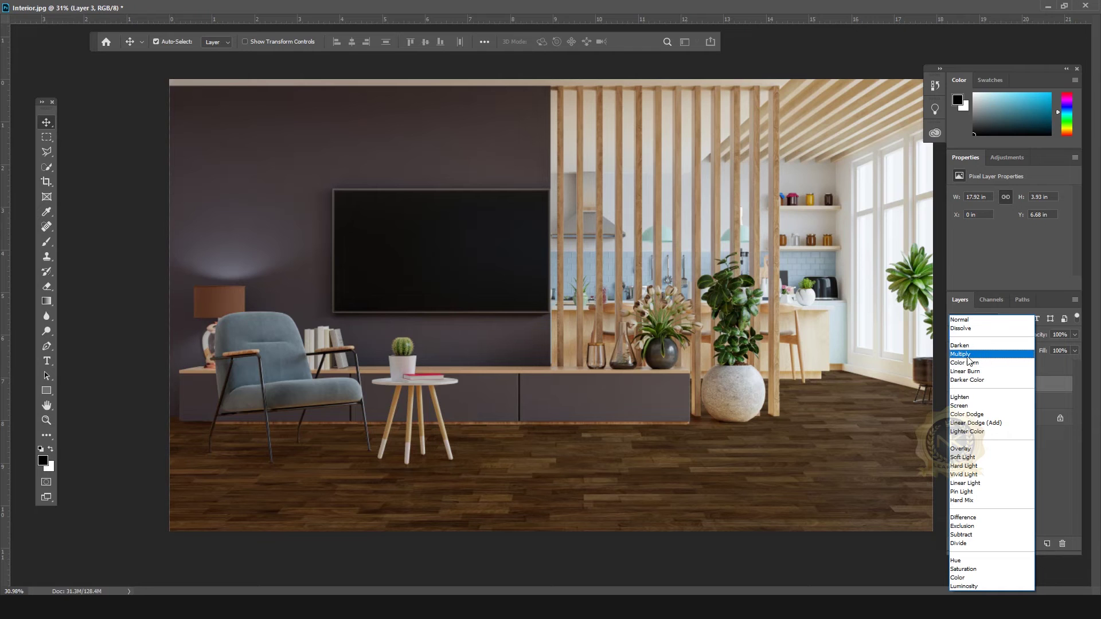
left_click(965, 359)
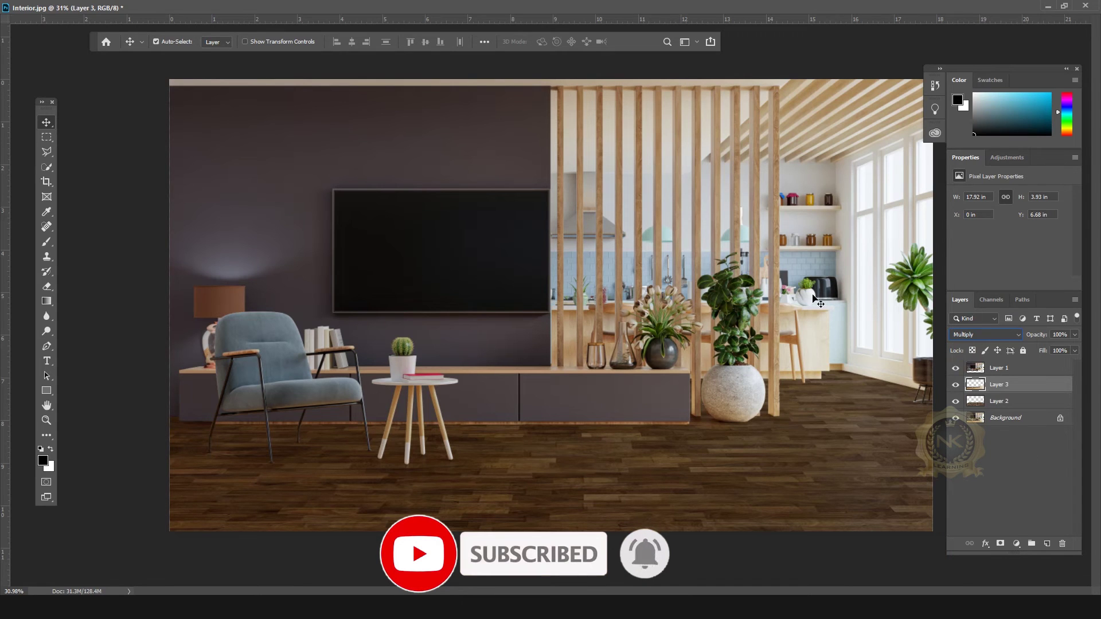
key("ctrl")
key("ctrl+l")
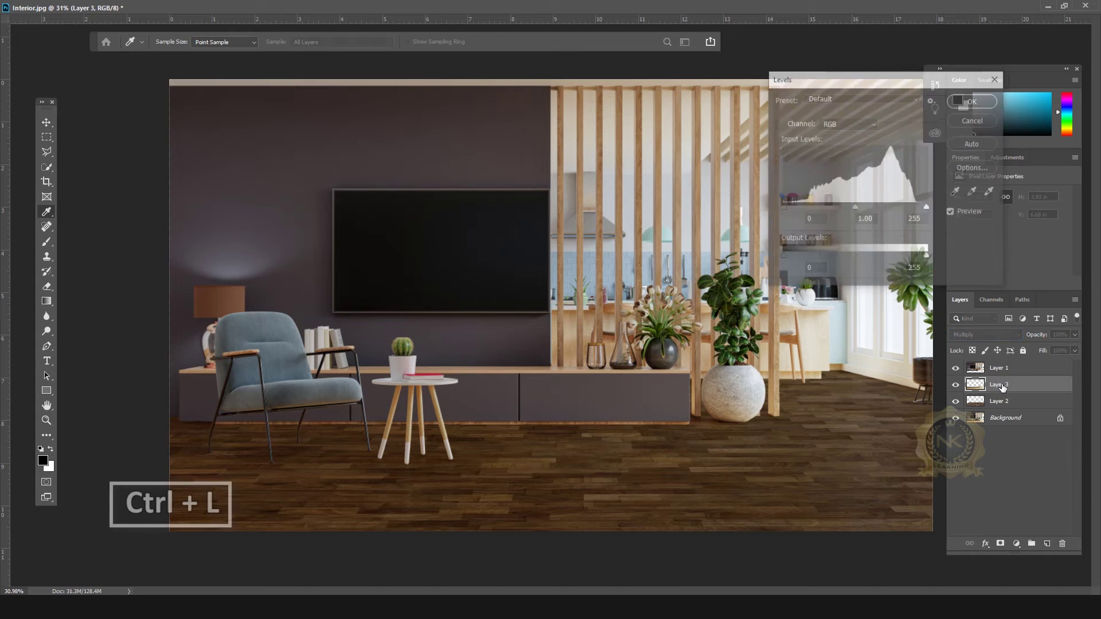
left_click_drag(853, 204, 830, 208)
left_click(977, 121)
Step: Brighten the flooring texture on Layer 2 with Levels by setting the midtone input to 1.30
left_click(1004, 400)
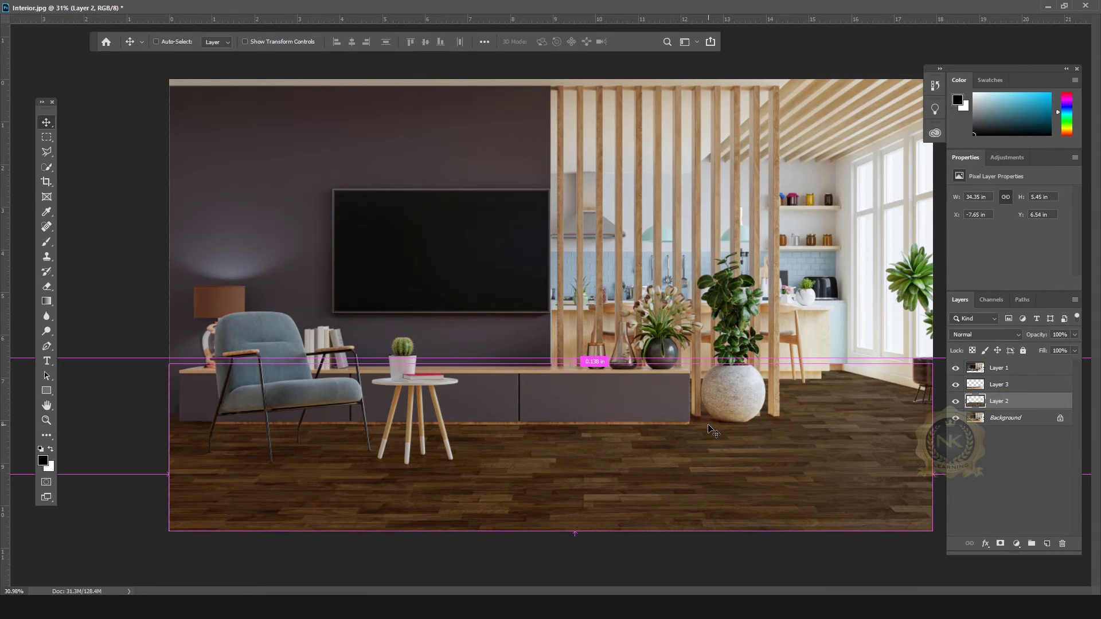
key("ctrl+l")
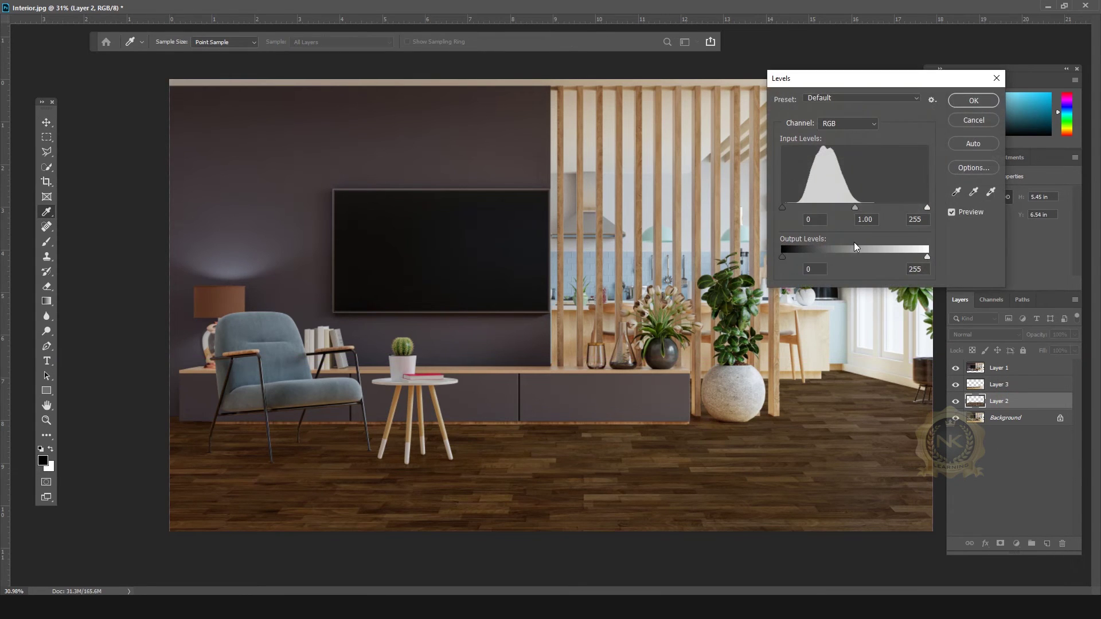
mouse_move(855, 208)
left_mouse_down()
mouse_move(838, 208)
mouse_move(850, 205)
left_mouse_up()
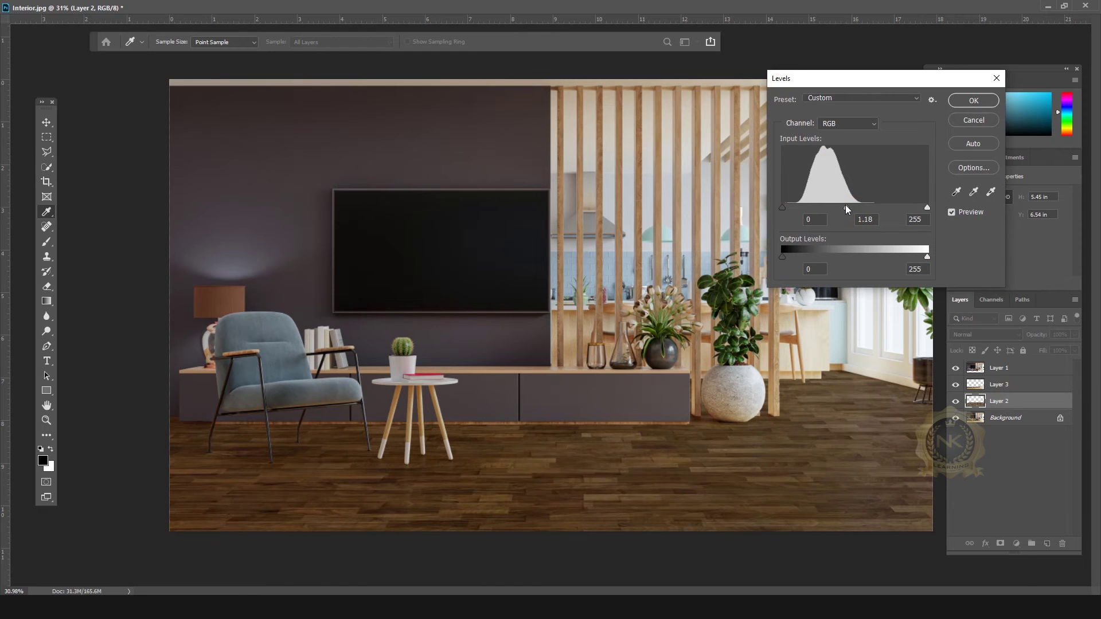
left_click_drag(841, 207, 842, 206)
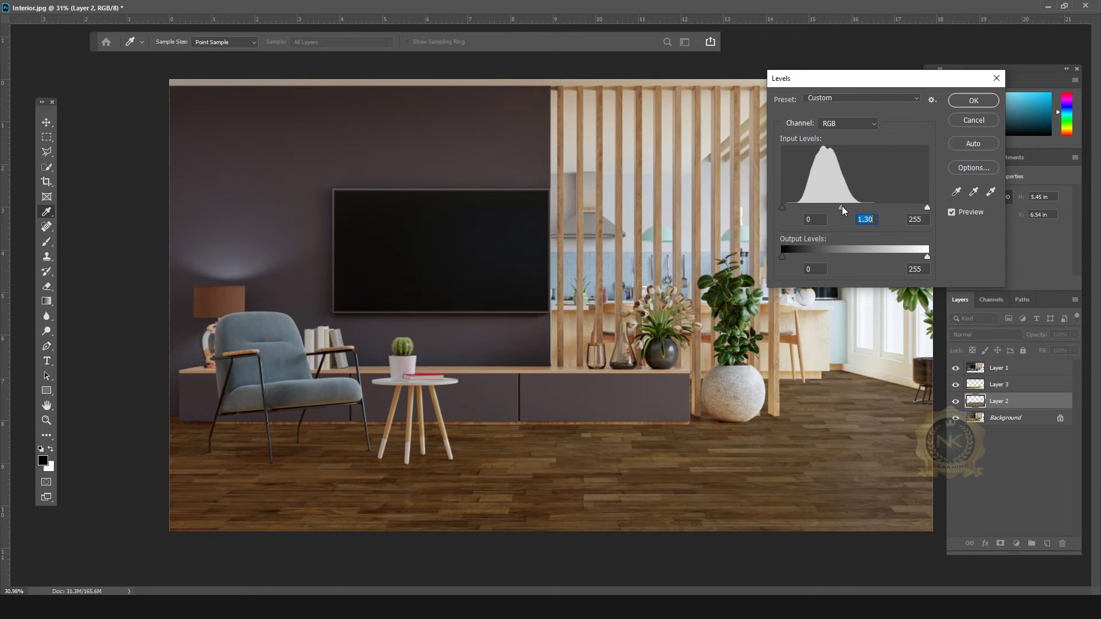
left_click(973, 102)
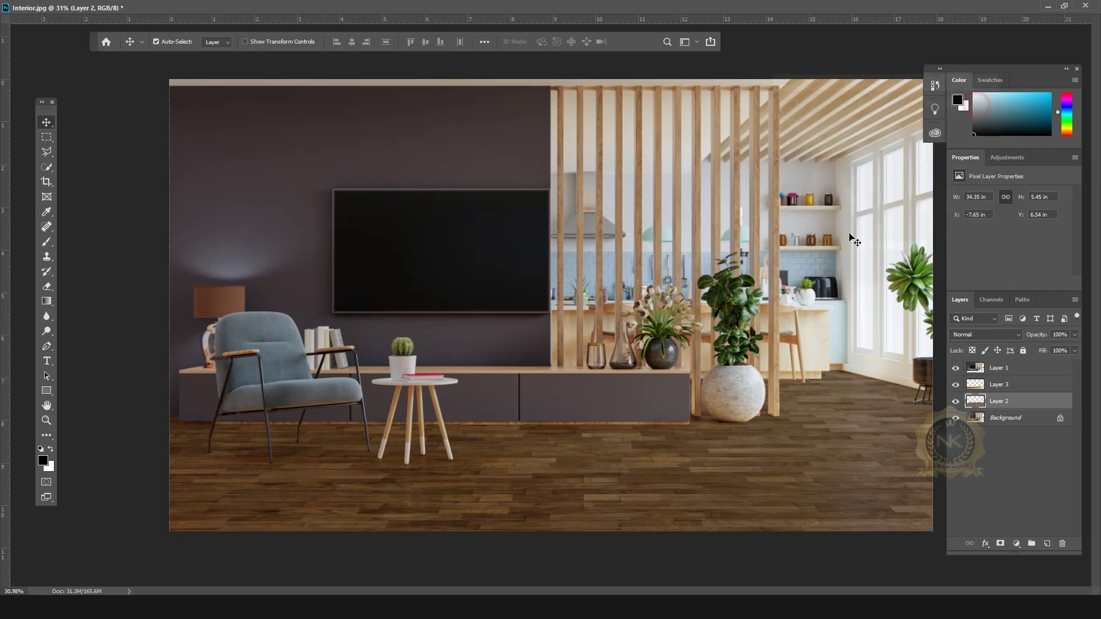
Step: Lighten the Multiply floor copy on Layer 3 with Levels by setting the midtone input to 1.63
scroll(393, 519, "up", 6)
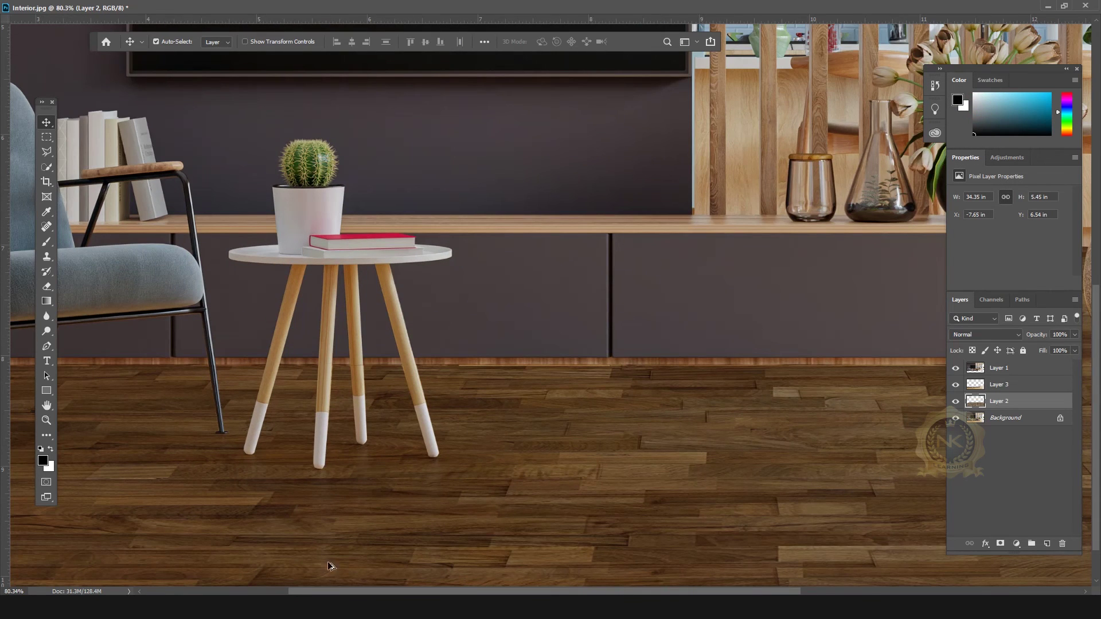
scroll(329, 566, "down", 6)
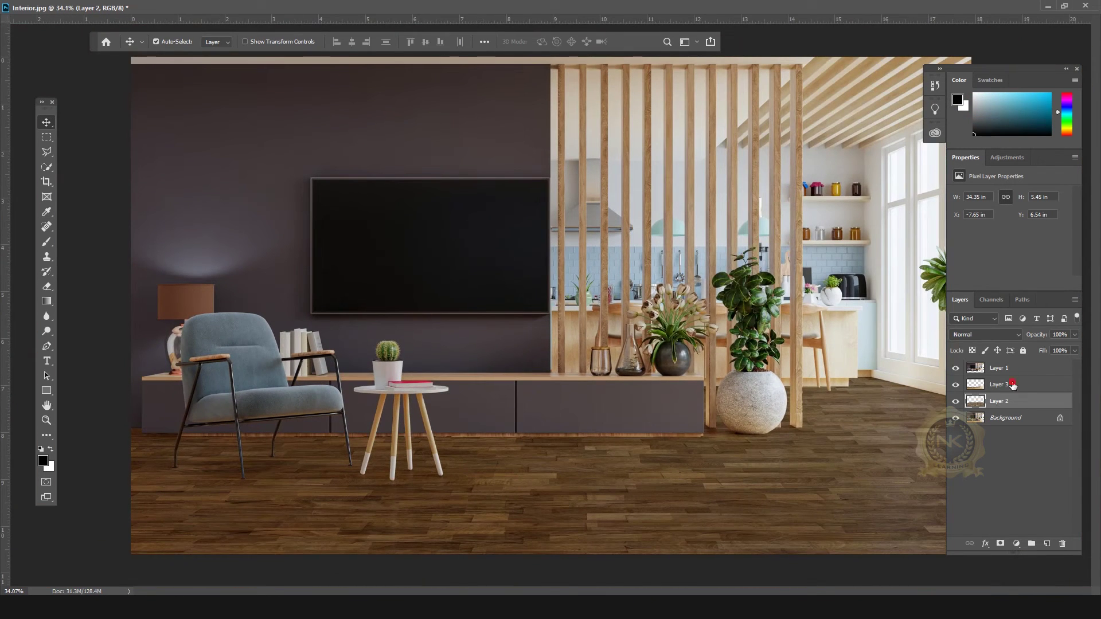
left_click(1012, 386)
key("i")
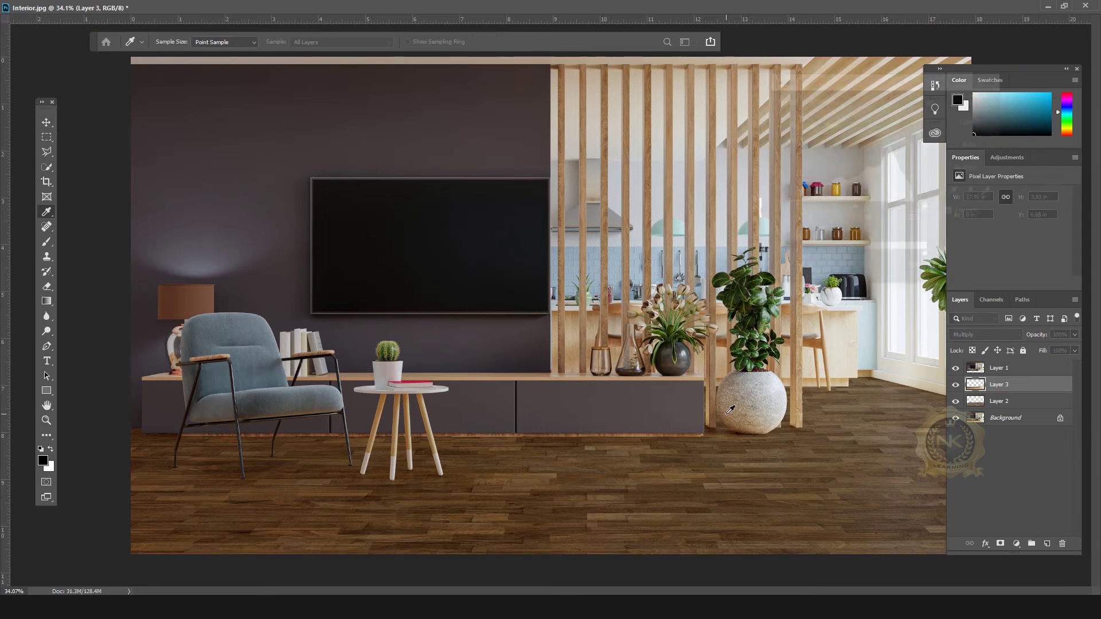
key("ctrl+l")
mouse_move(855, 207)
left_mouse_down()
mouse_move(873, 207)
mouse_move(842, 209)
left_mouse_up()
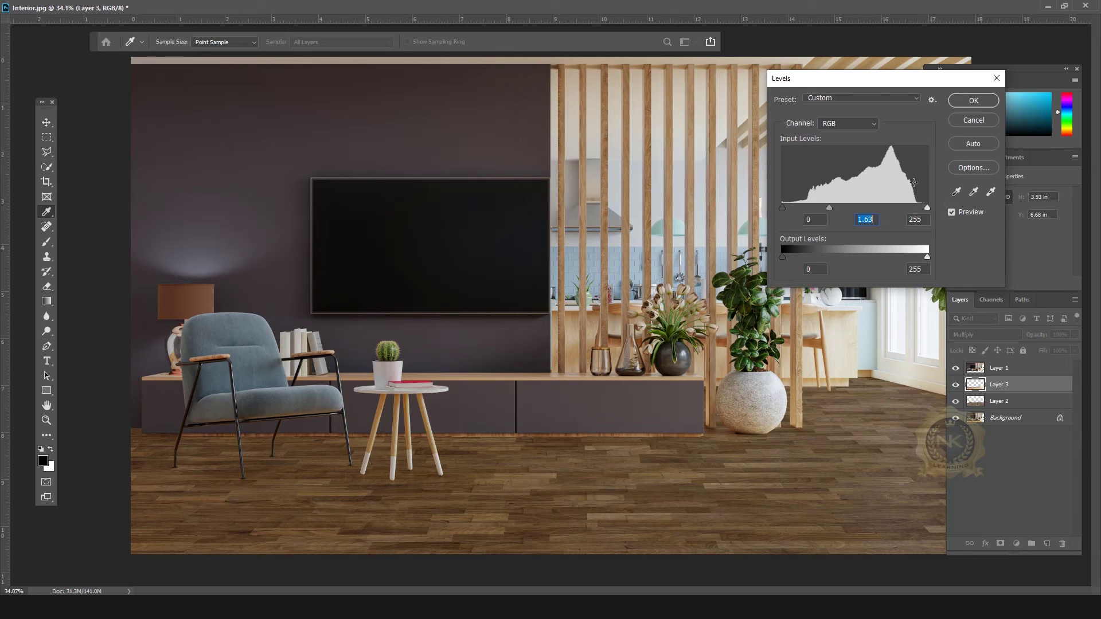
left_click(979, 99)
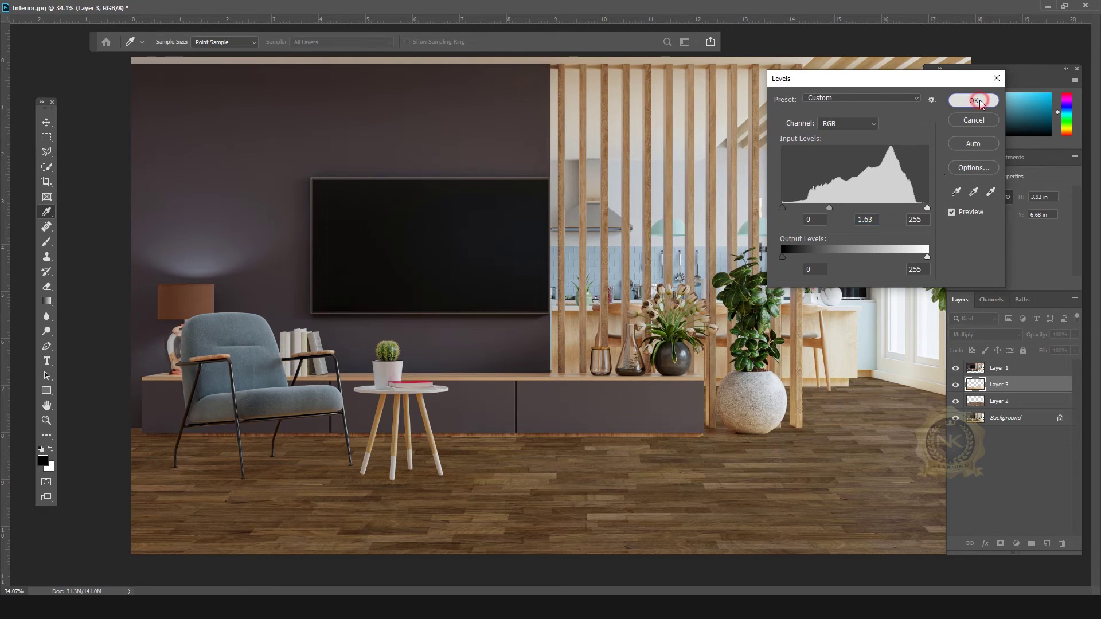
Step: Restore the Interior document to a floating window and raise Layer 3's contrast with Brightness/Contrast, leaving brightness at 0
left_click(1064, 5)
left_click(73, 8)
mouse_move(115, 34)
left_click(213, 35)
left_click_drag(791, 228, 799, 227)
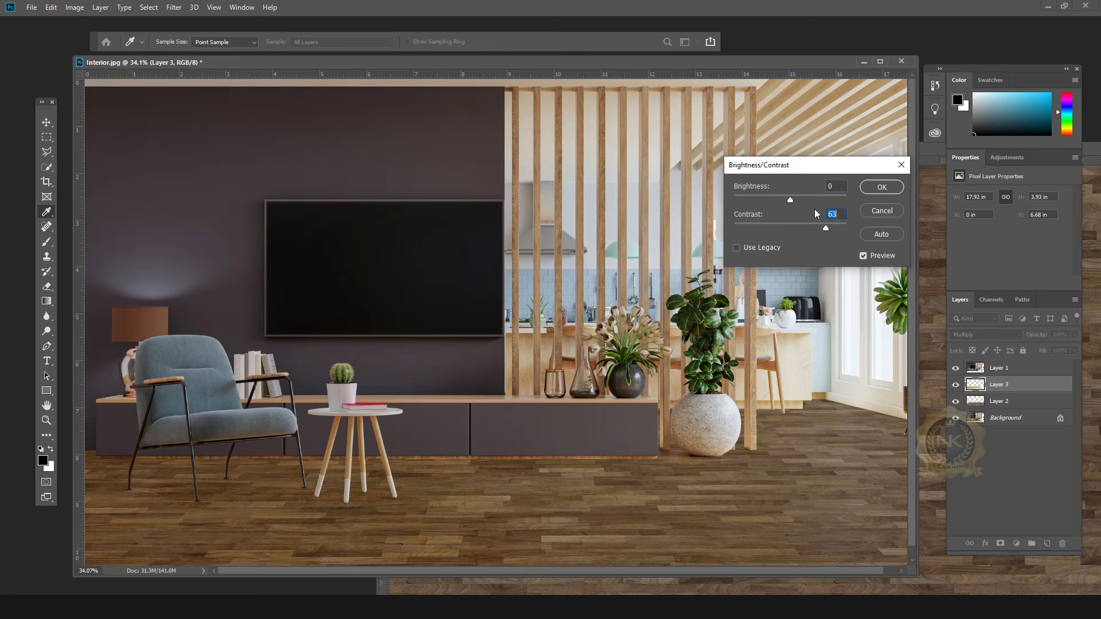
mouse_move(791, 201)
left_mouse_down()
mouse_move(780, 201)
mouse_move(812, 199)
left_mouse_up()
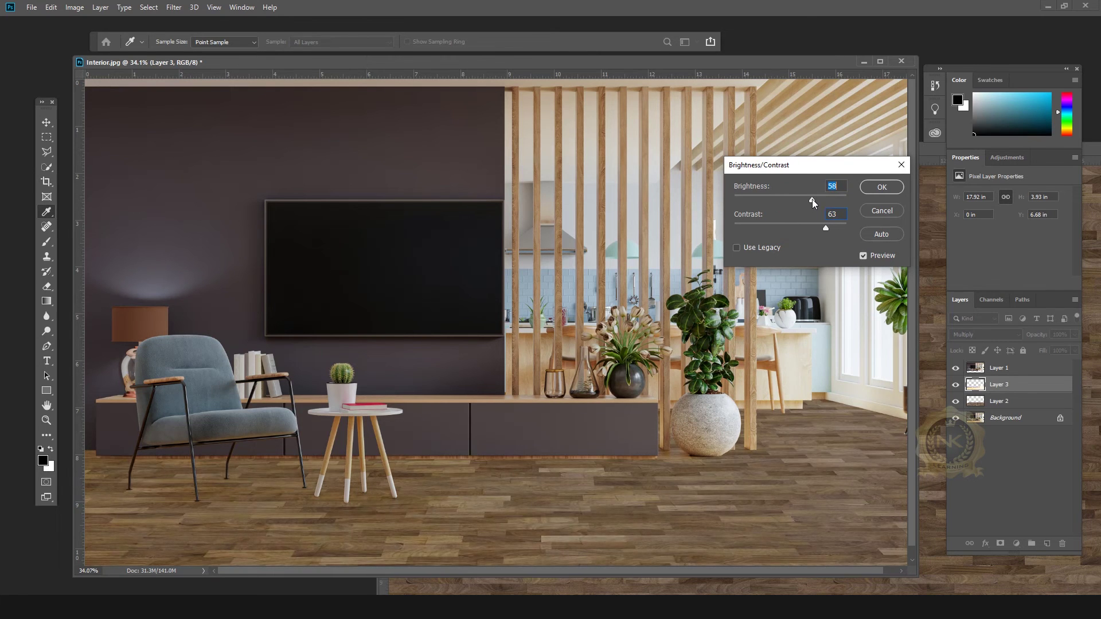
type("0")
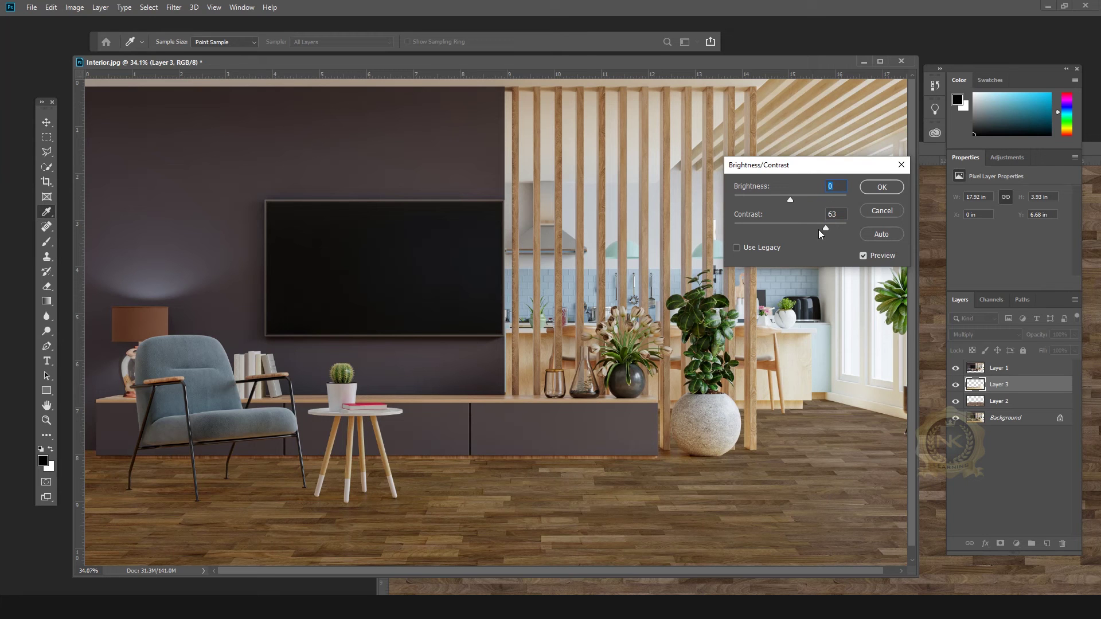
left_click_drag(822, 228, 819, 227)
left_click(882, 187)
Step: Select Layer 2 and hide Layer 3 to examine the flooring around the side table without the Multiply overlay
scroll(344, 519, "up", 5)
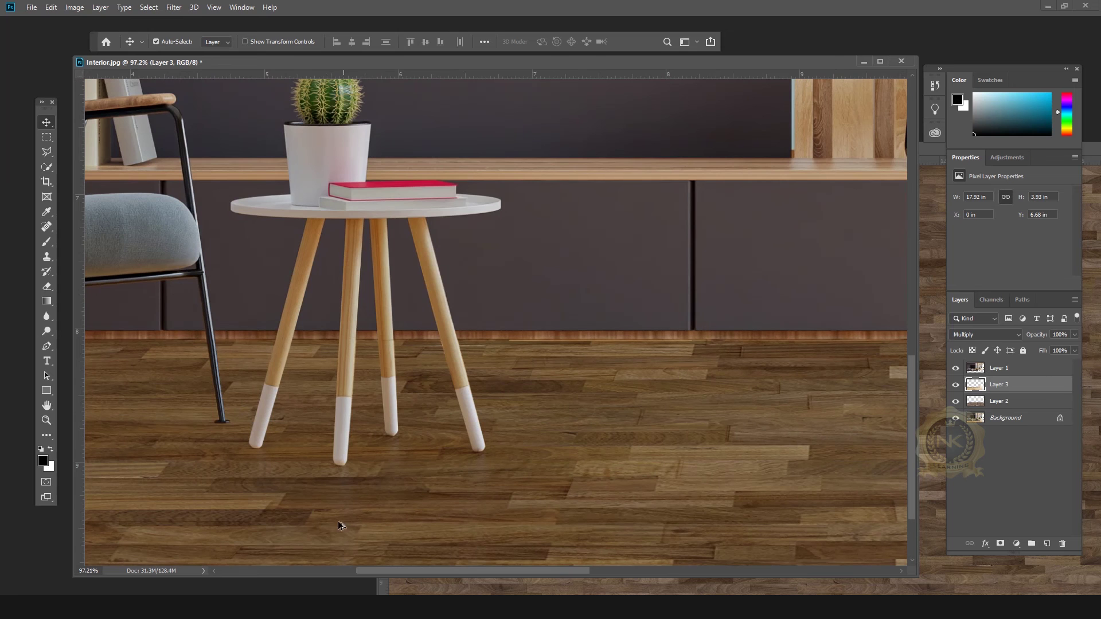
scroll(463, 477, "down", 5)
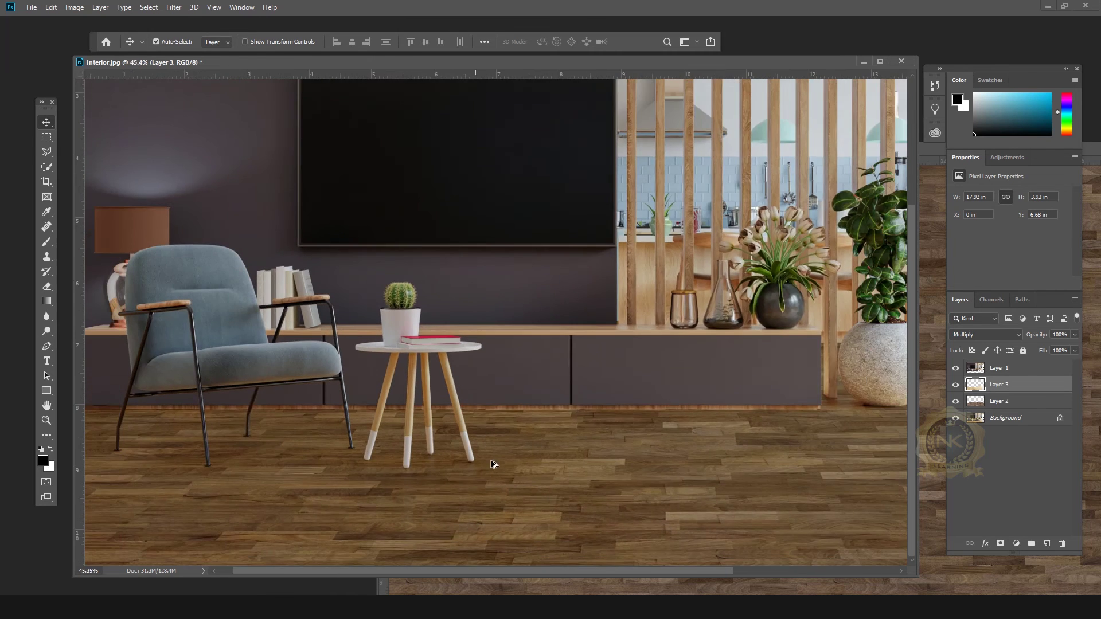
left_click(1003, 401)
scroll(515, 404, "down", 2)
scroll(705, 487, "up", 1)
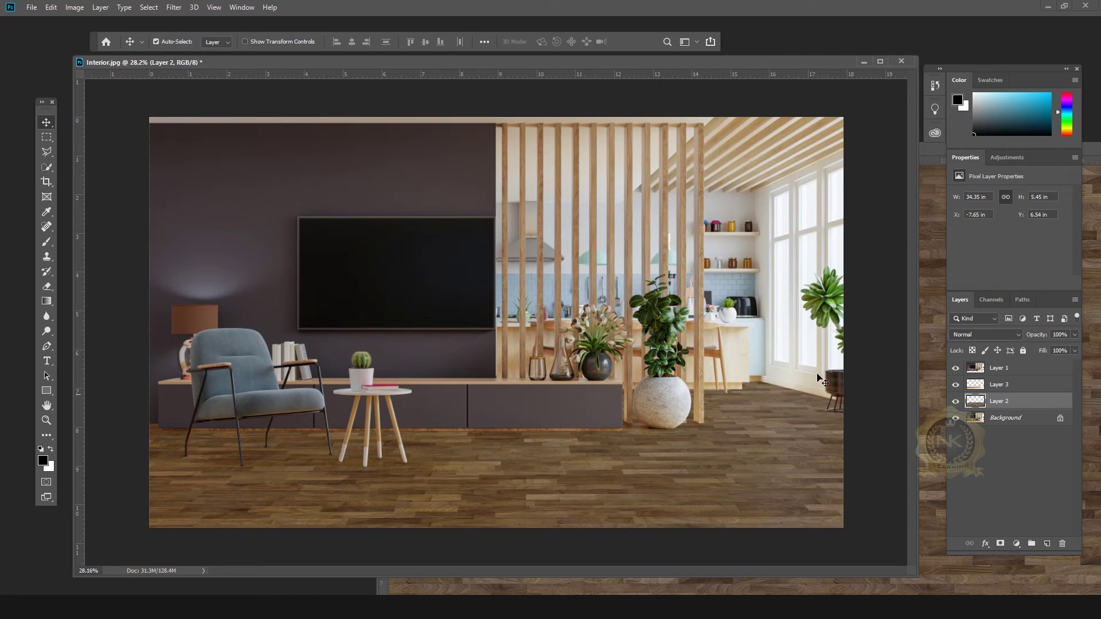
left_click(956, 385)
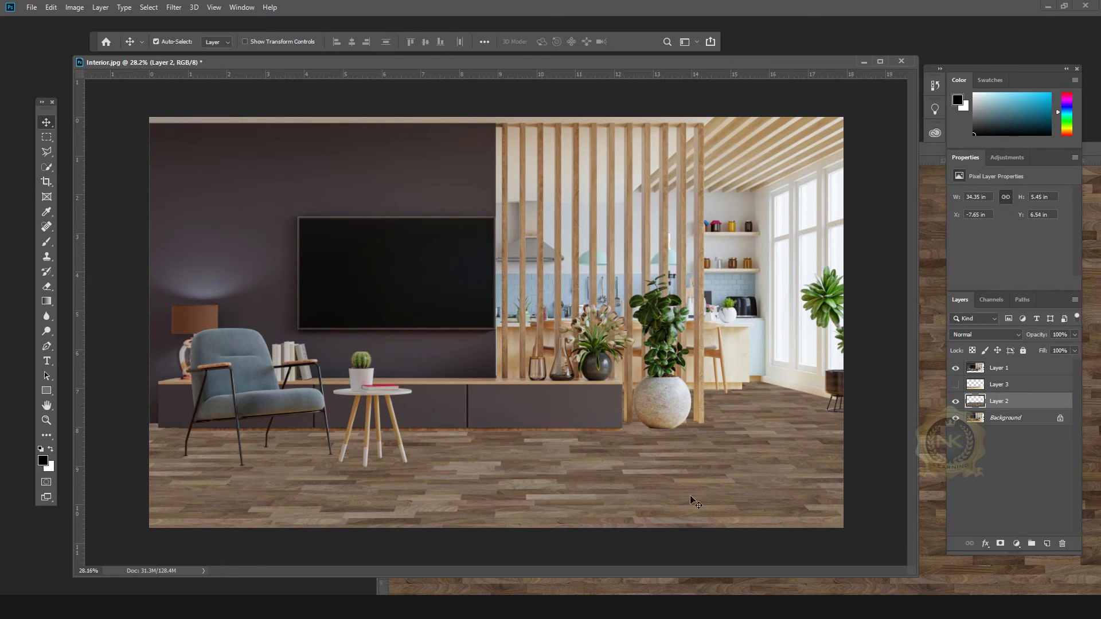
scroll(364, 497, "up", 5)
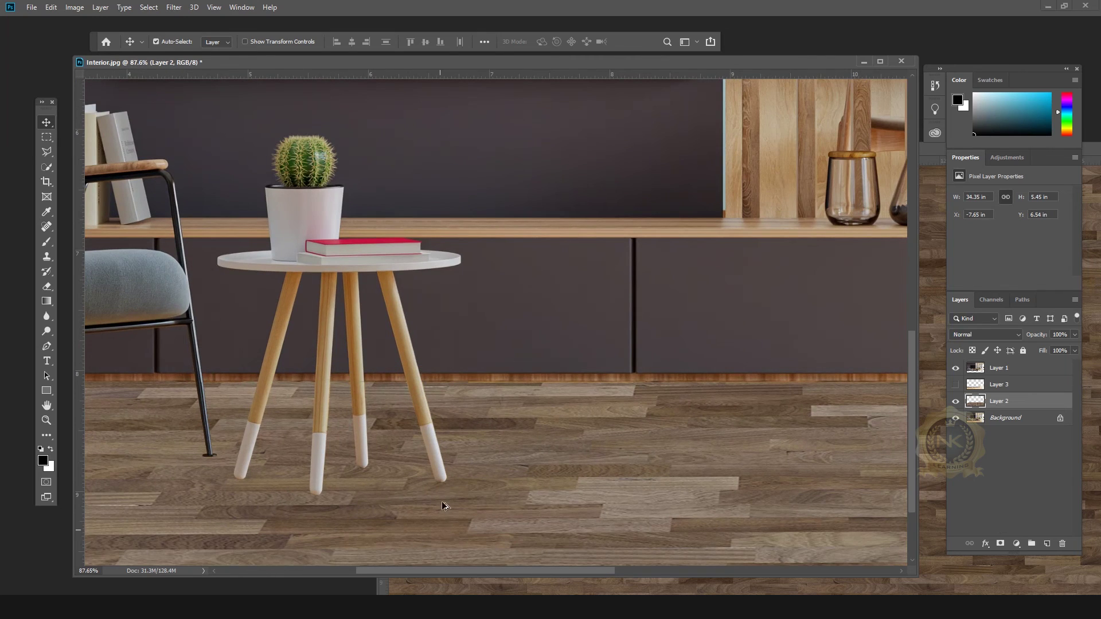
scroll(442, 484, "down", 5)
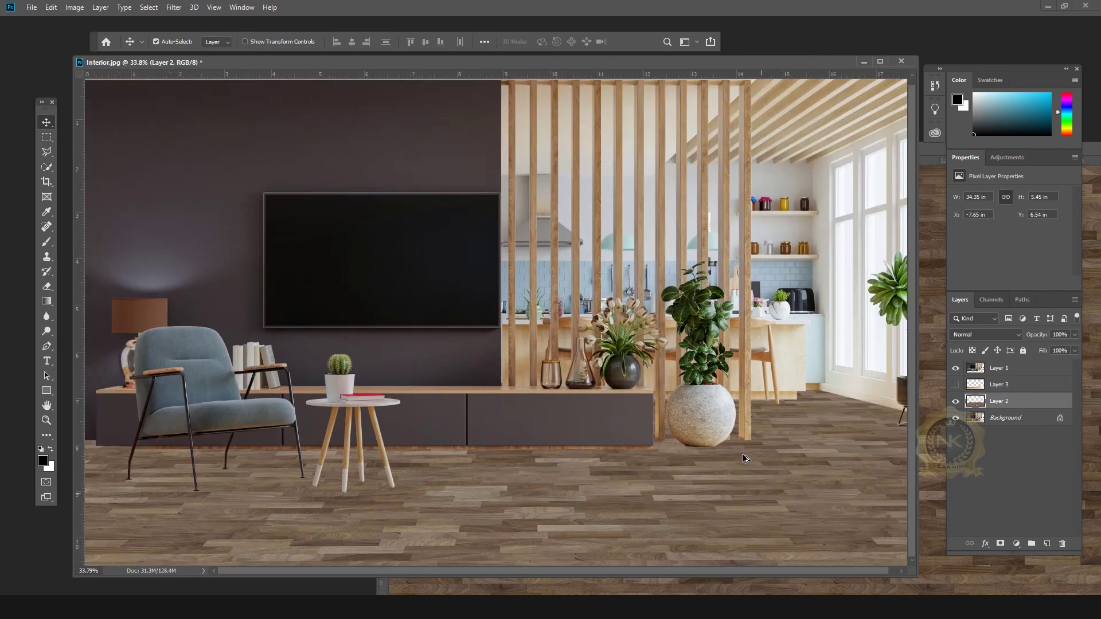
scroll(742, 454, "down", 3)
scroll(773, 407, "up", 2)
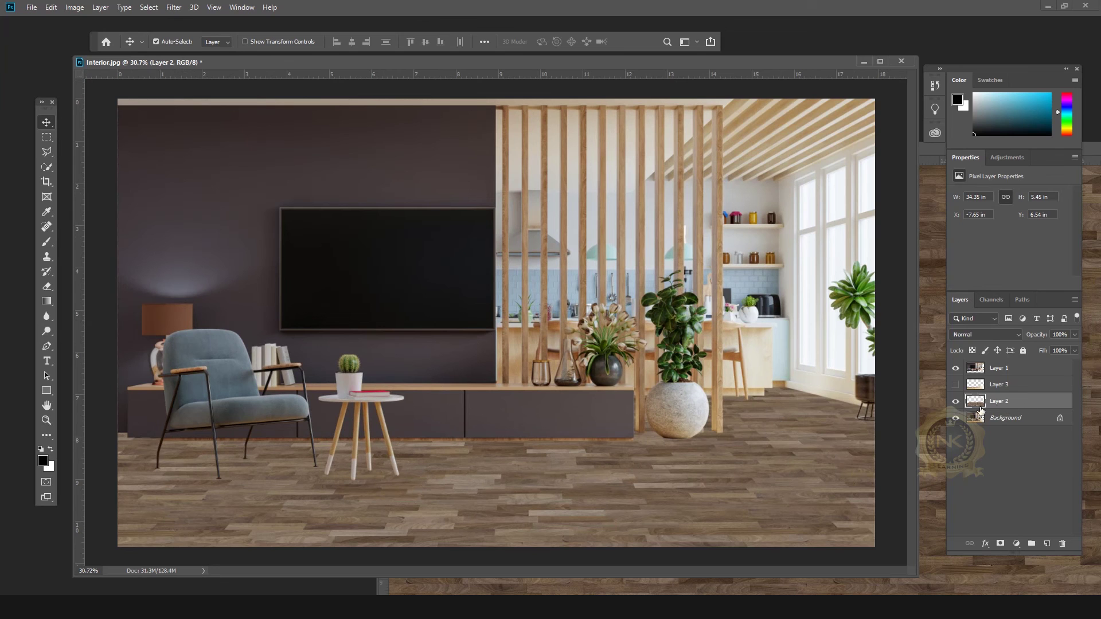
Step: Toggle Layer 3's visibility repeatedly to compare the whole floor with and without the overlay, leaving it shown
left_click(956, 386)
left_click(957, 386)
left_click(957, 386)
left_click(956, 386)
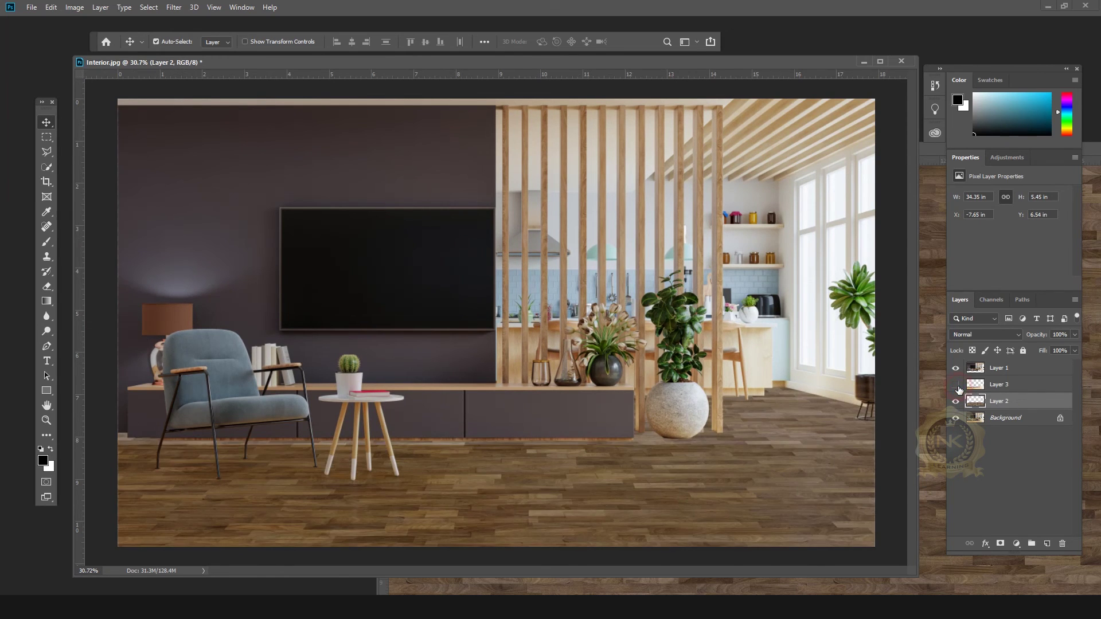
left_click(956, 386)
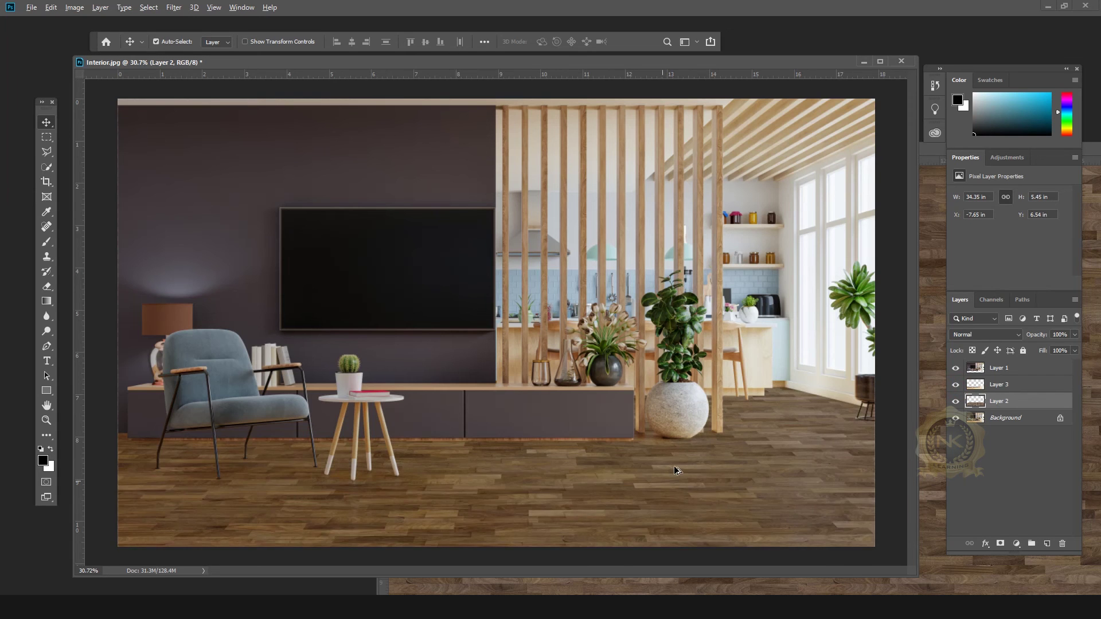
Step: Toggle Layer 3 off and on to compare the floor shadows close up at the plant pot and the side table's legs
scroll(670, 466, "up", 5)
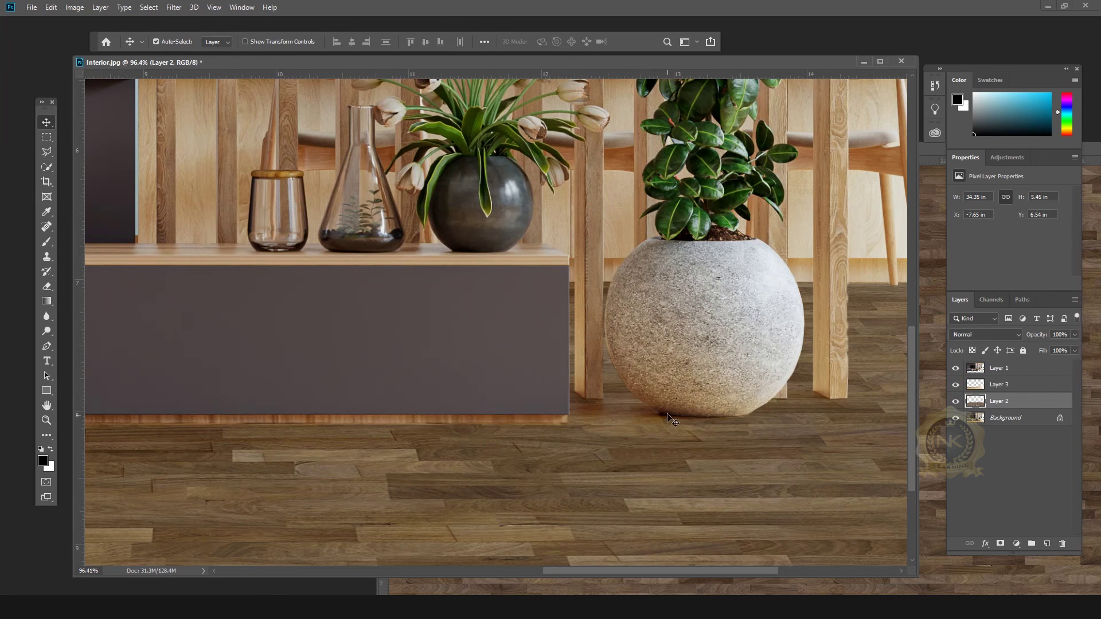
left_click(954, 387)
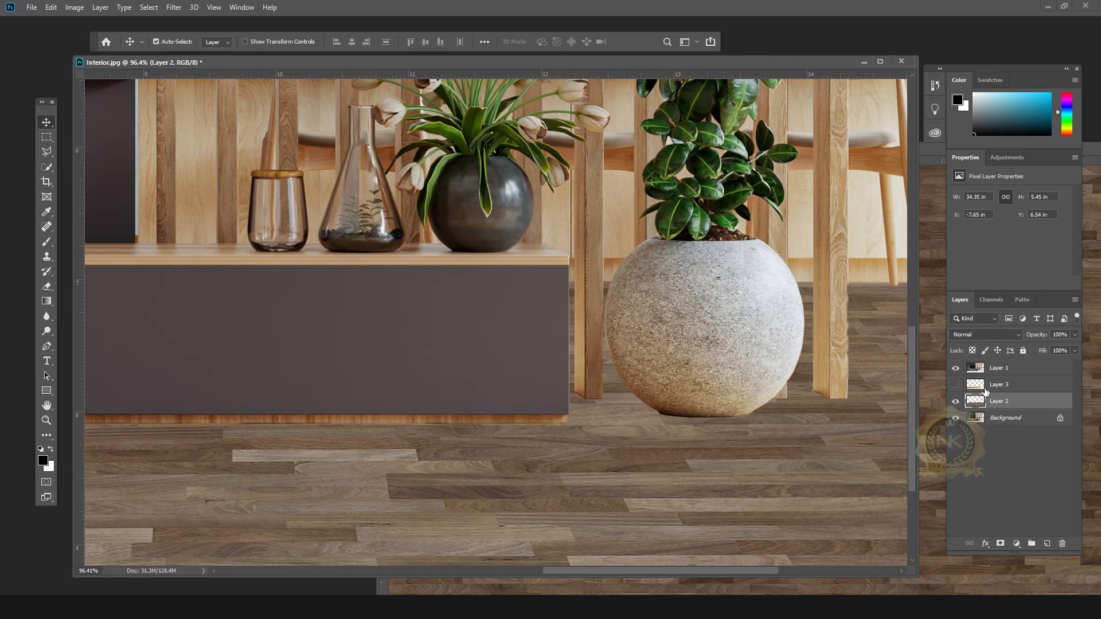
left_click(956, 385)
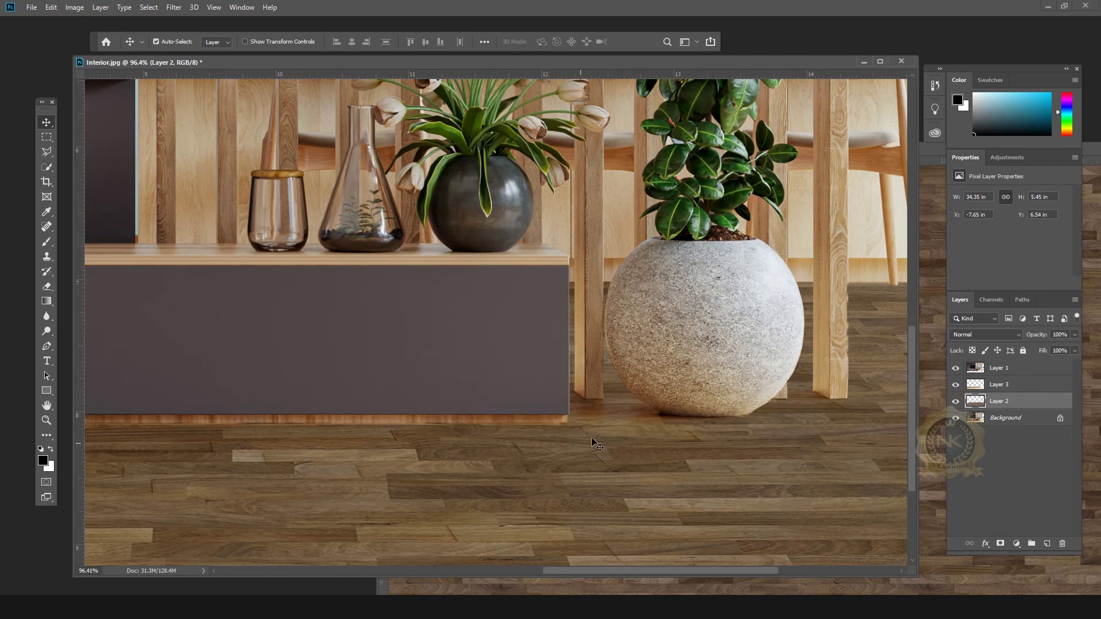
scroll(466, 447, "down", 3)
scroll(465, 447, "down", 2)
scroll(346, 490, "up", 5)
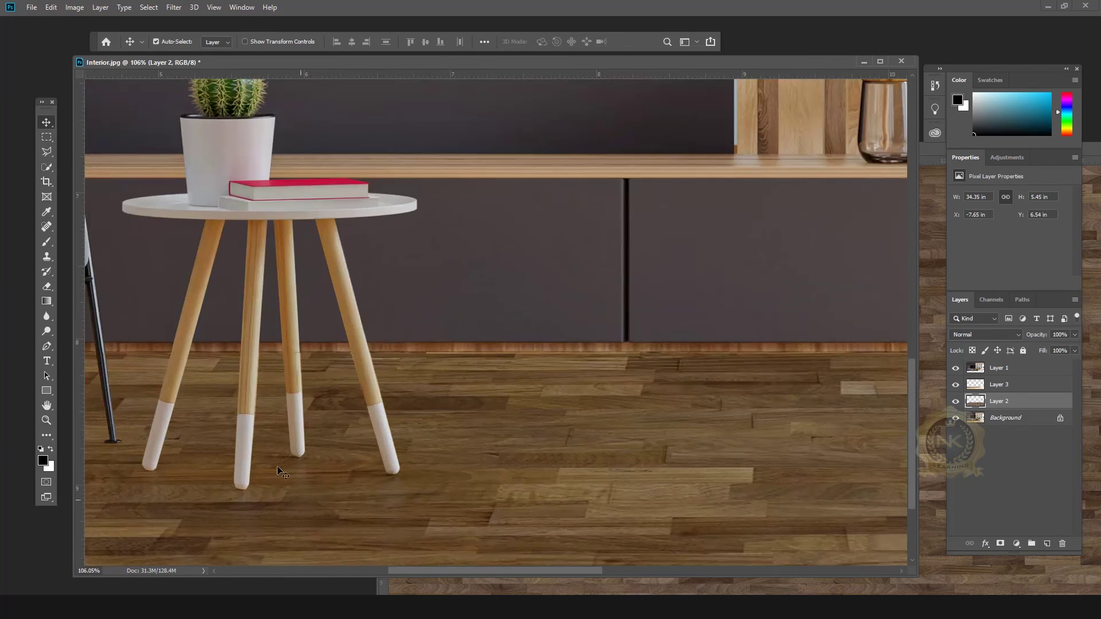
left_click(955, 385)
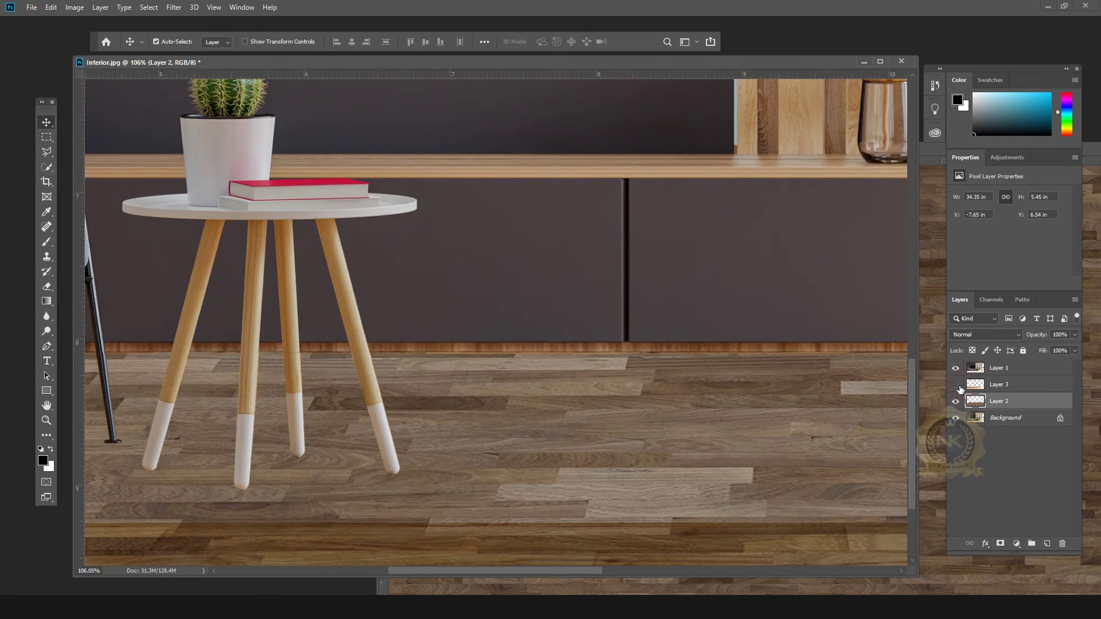
left_click(956, 386)
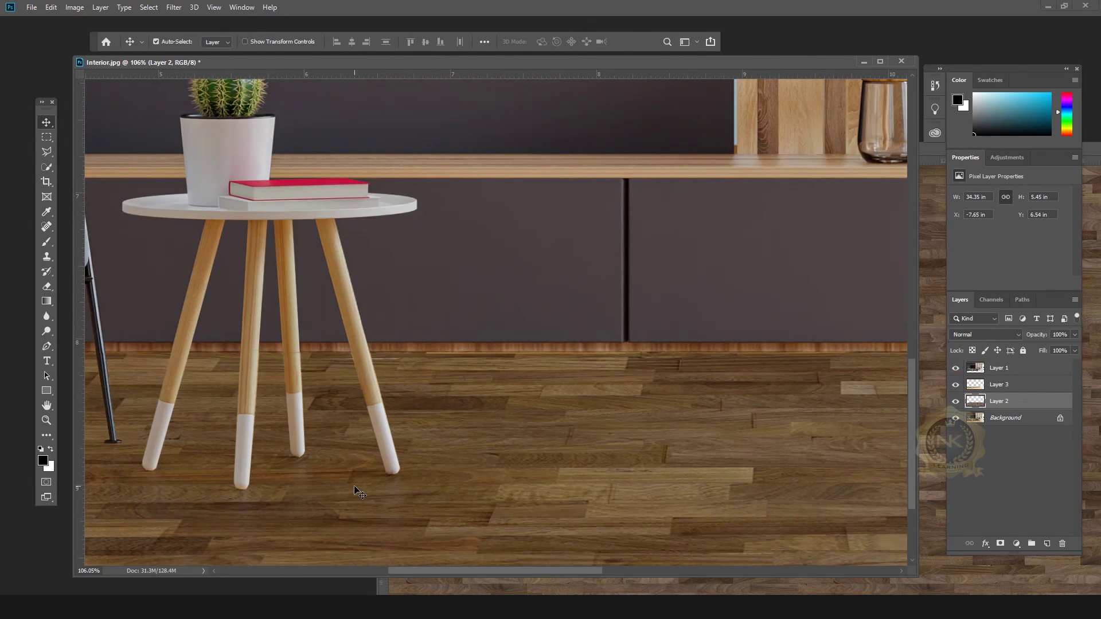